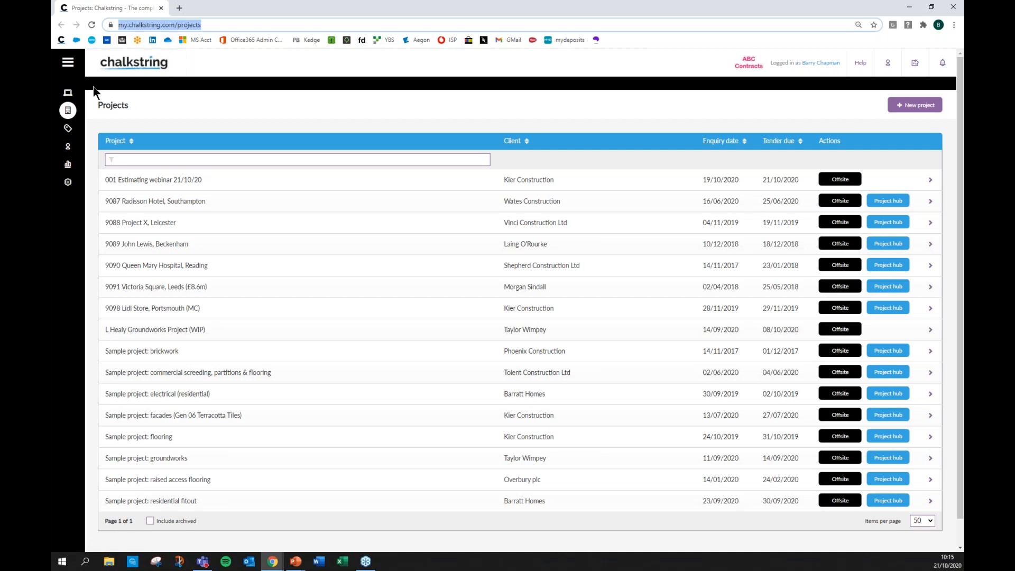
- Look over the main navigation, view the facades sample project's hub and its sections, and return to the projects list
{"action": "left_click", "coordinate": [68, 68]}
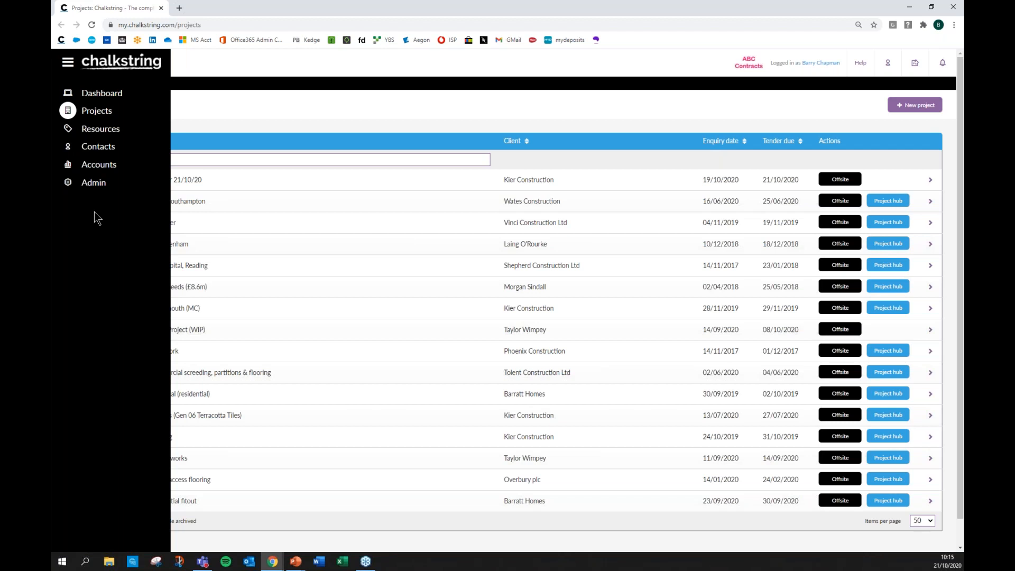
{"action": "left_click", "coordinate": [70, 63]}
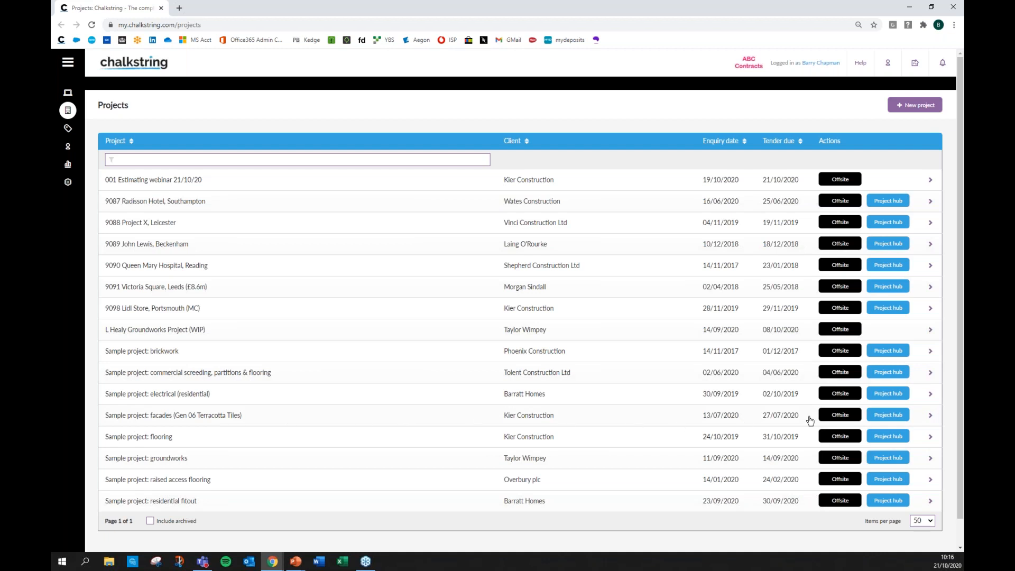
{"action": "left_click", "coordinate": [886, 417]}
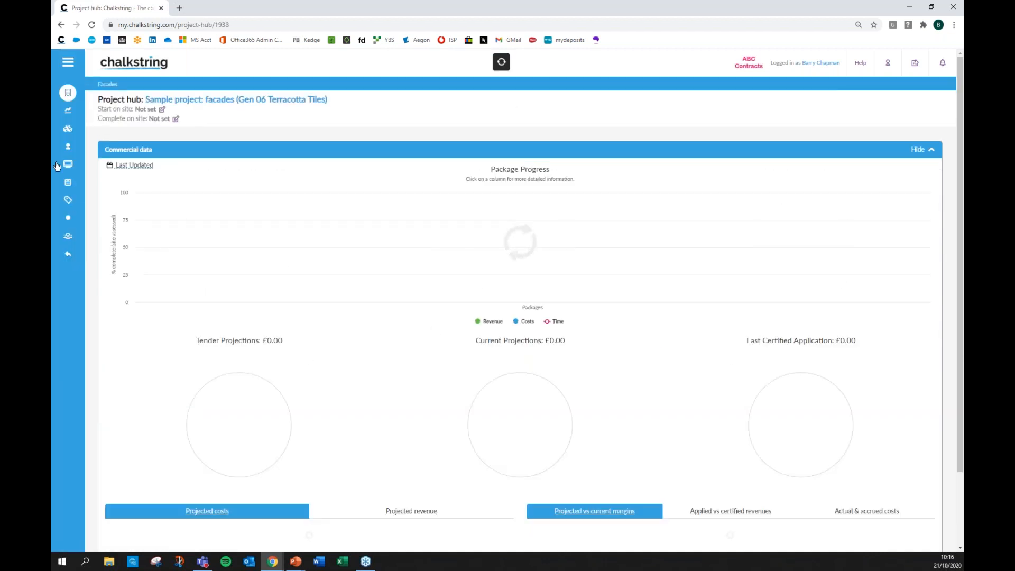
{"action": "left_click", "coordinate": [67, 62]}
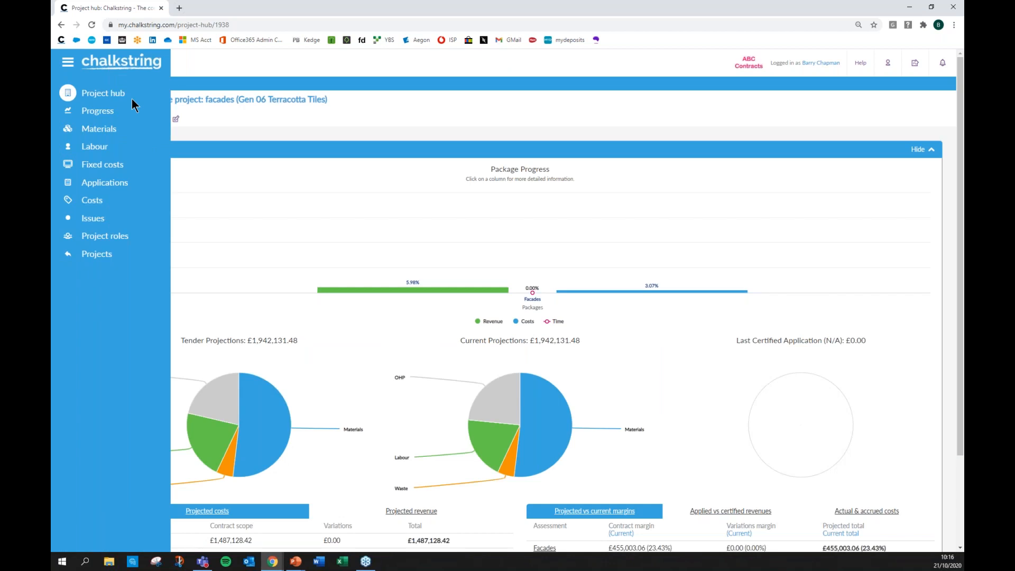
{"action": "left_click_drag", "start_coordinate": [180, 99], "coordinate": [315, 99]}
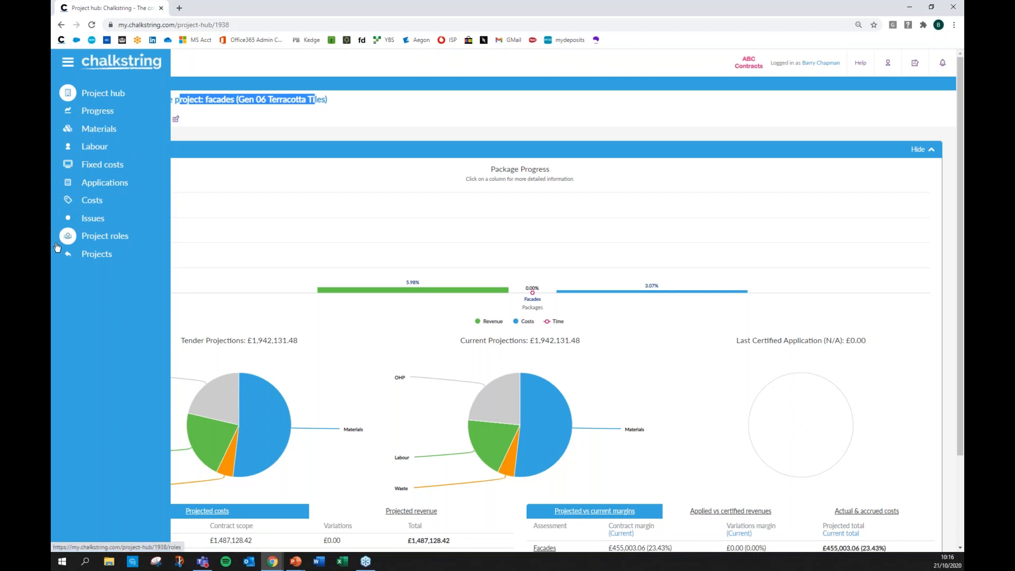
{"action": "left_click", "coordinate": [95, 259]}
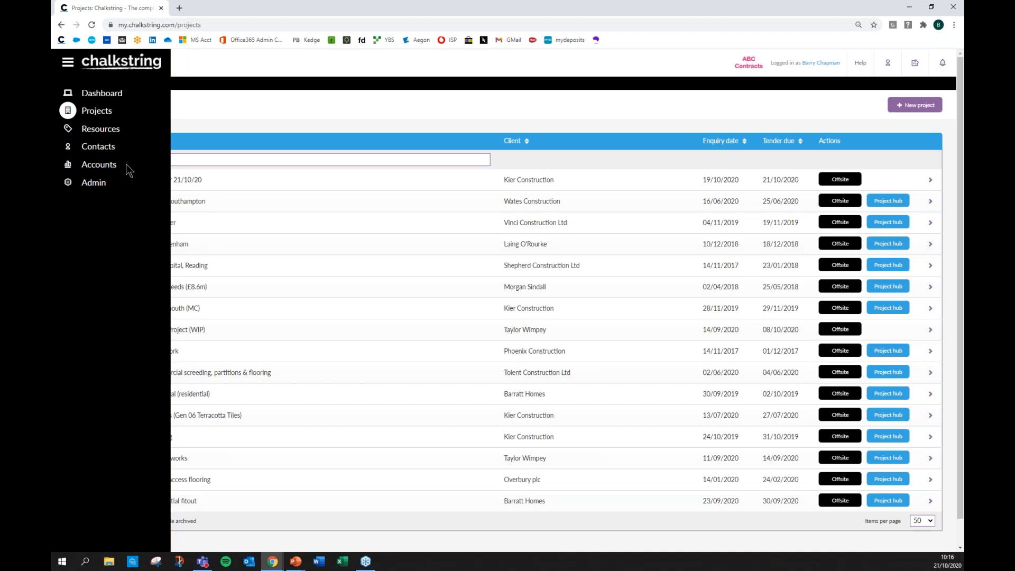
- Open the materials library under Resources and filter it by the brand "knauf" to browse the matching products
{"action": "left_click", "coordinate": [111, 130]}
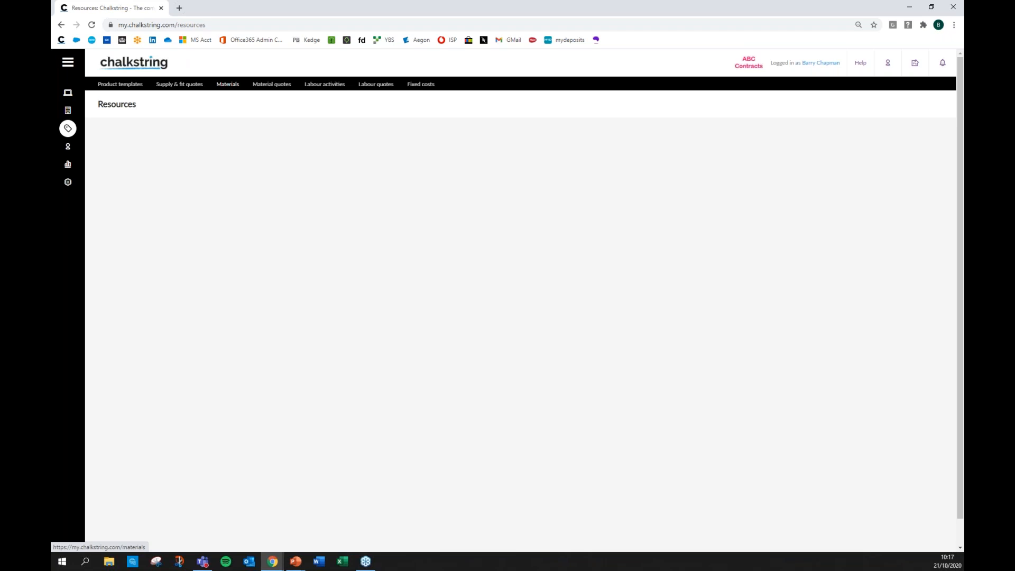
{"action": "left_click", "coordinate": [228, 88]}
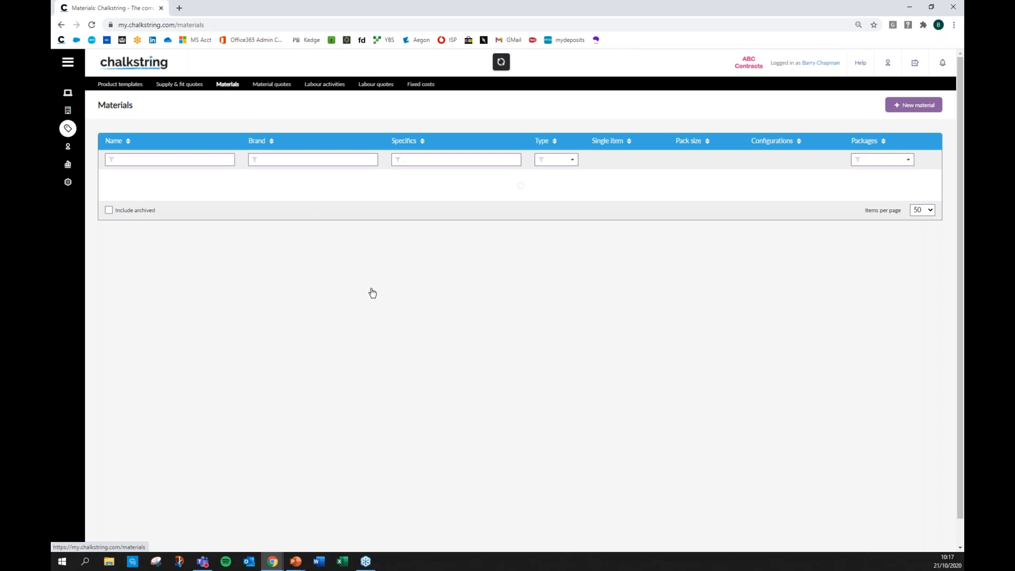
{"action": "left_click", "coordinate": [359, 159]}
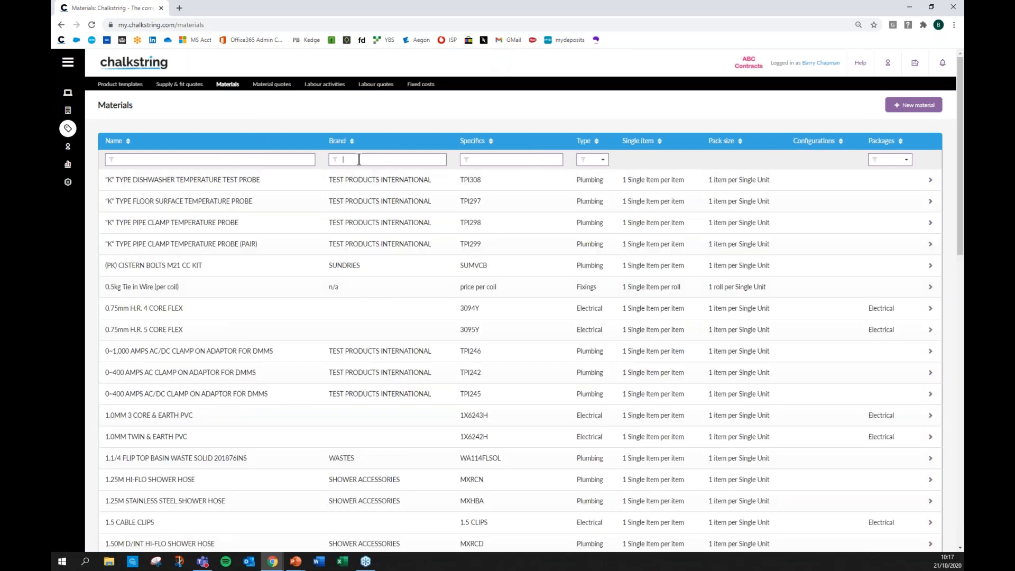
{"action": "type", "text": "knauf"}
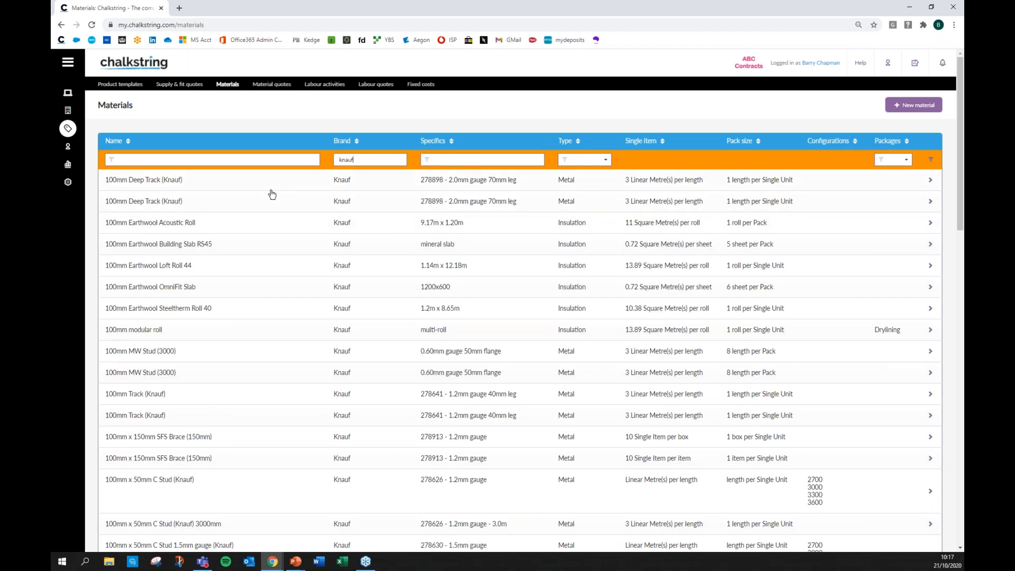
{"action": "scroll", "coordinate": [267, 131], "scroll_direction": "down", "scroll_amount": 1}
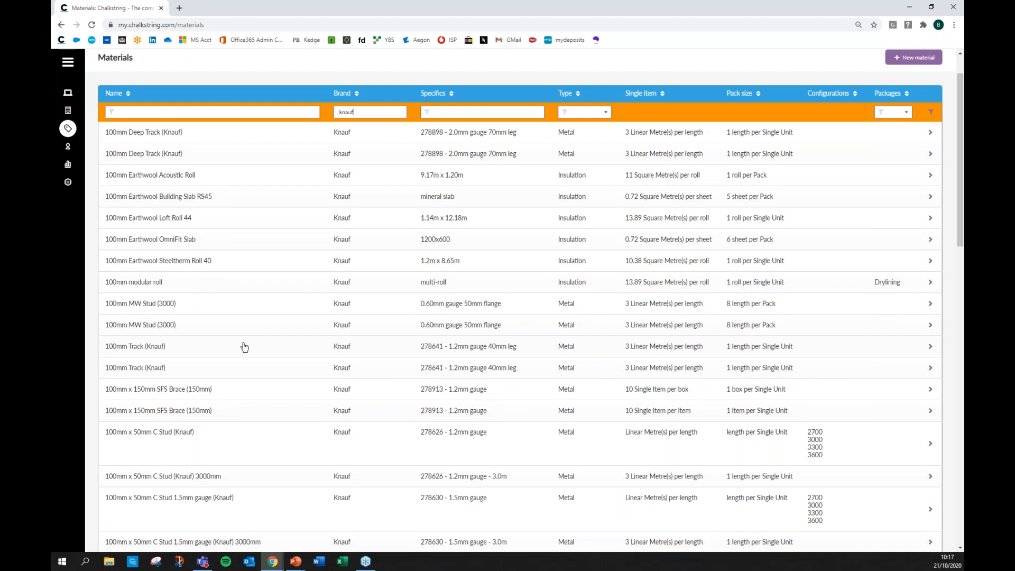
{"action": "scroll", "coordinate": [245, 347], "scroll_direction": "down", "scroll_amount": 6}
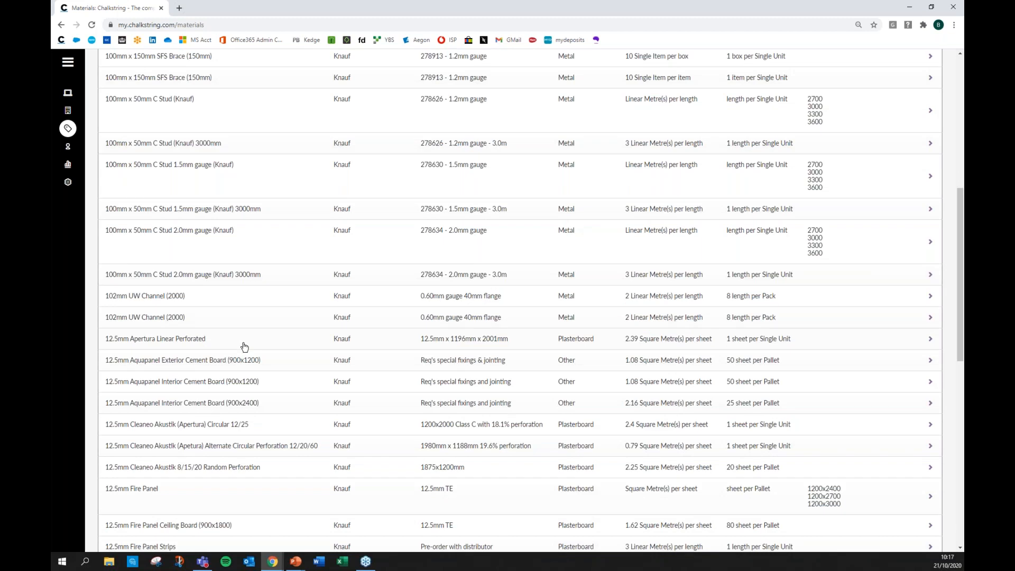
{"action": "scroll", "coordinate": [244, 347], "scroll_direction": "up", "scroll_amount": 7}
- Change the brand filter of the materials library to "sas" and look through the matching products
{"action": "double_click", "coordinate": [357, 160]}
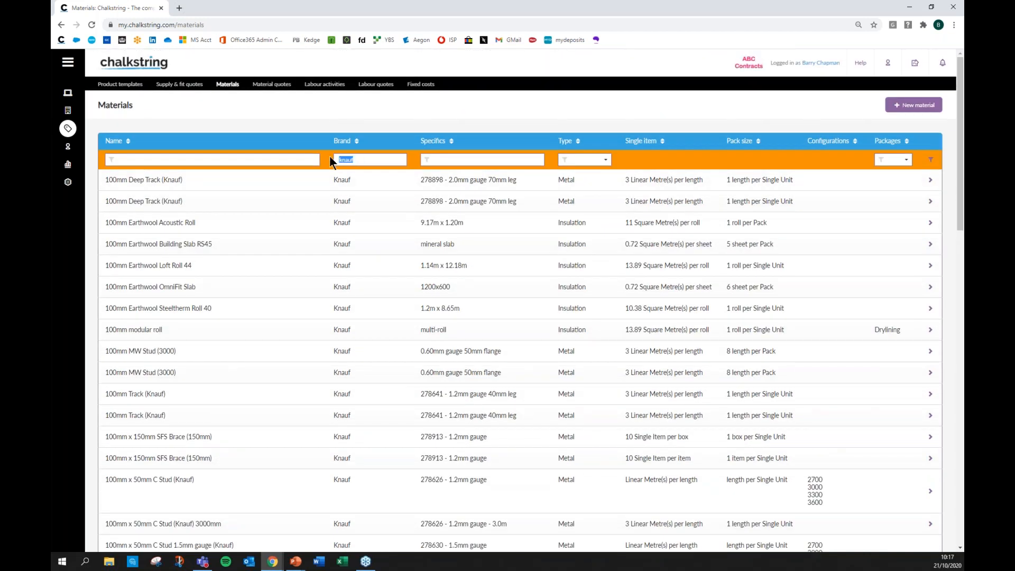
{"action": "type", "text": "sas"}
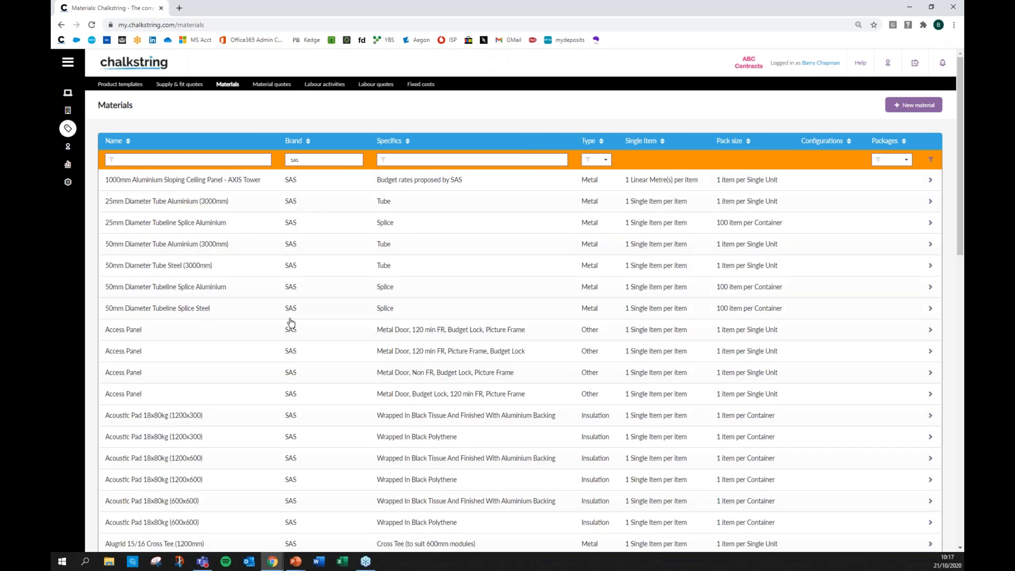
{"action": "scroll", "coordinate": [291, 322], "scroll_direction": "down", "scroll_amount": 1}
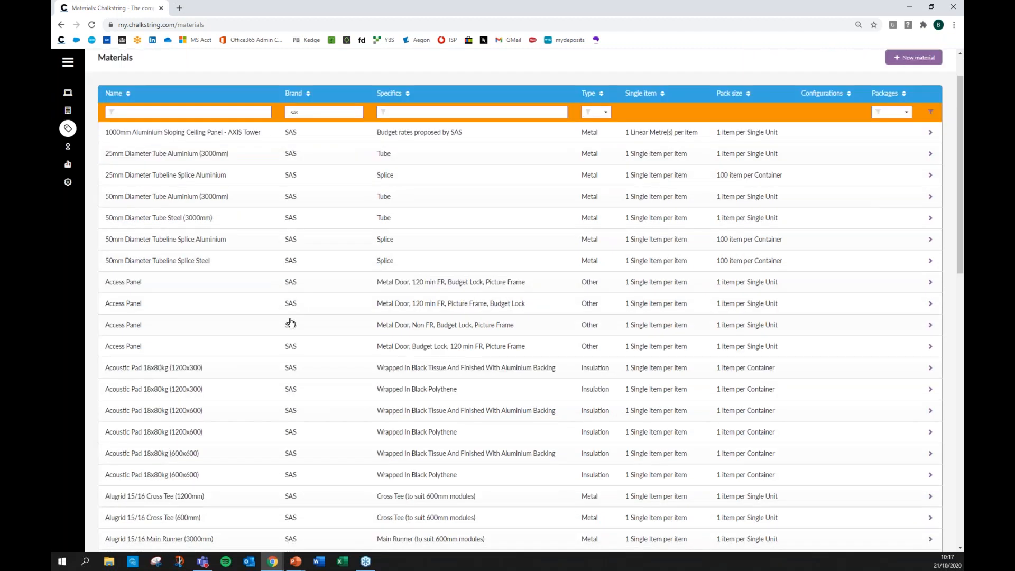
{"action": "scroll", "coordinate": [291, 323], "scroll_direction": "up", "scroll_amount": 1}
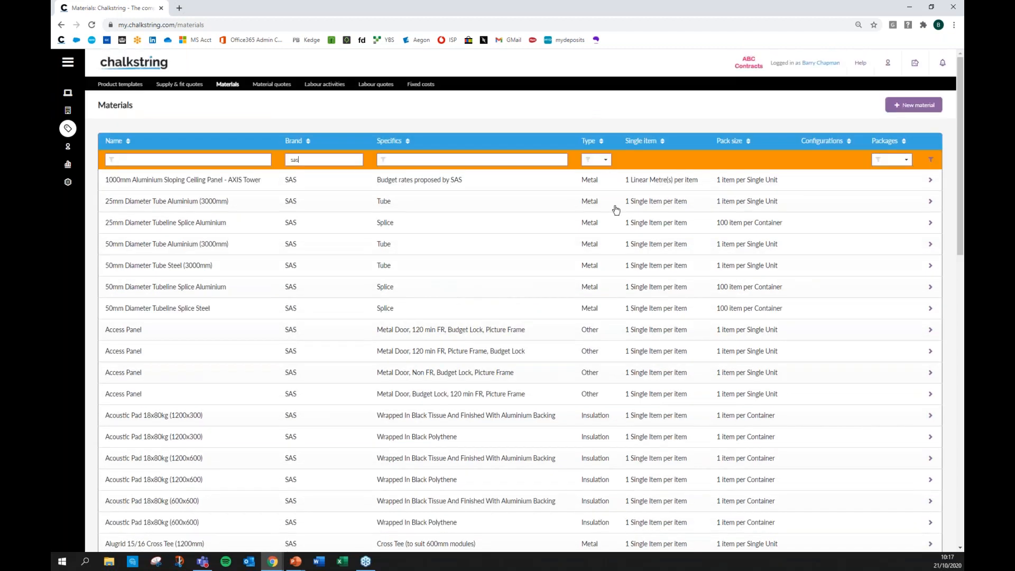
- Narrow the SAS materials to the type Metal and browse the filtered list
{"action": "left_click", "coordinate": [604, 160]}
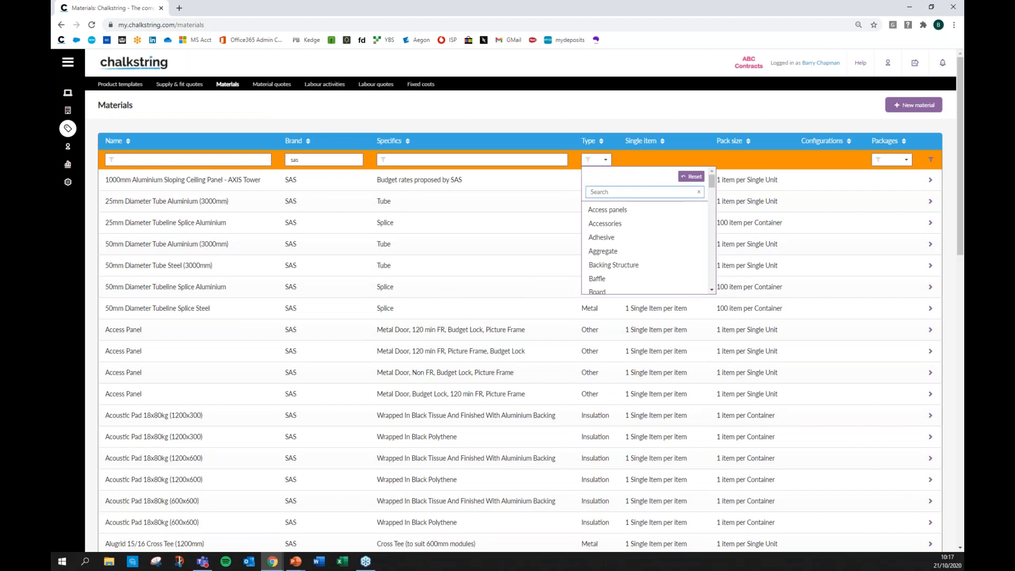
{"action": "scroll", "coordinate": [611, 229], "scroll_direction": "down", "scroll_amount": 8}
{"action": "scroll", "coordinate": [611, 238], "scroll_direction": "down", "scroll_amount": 5}
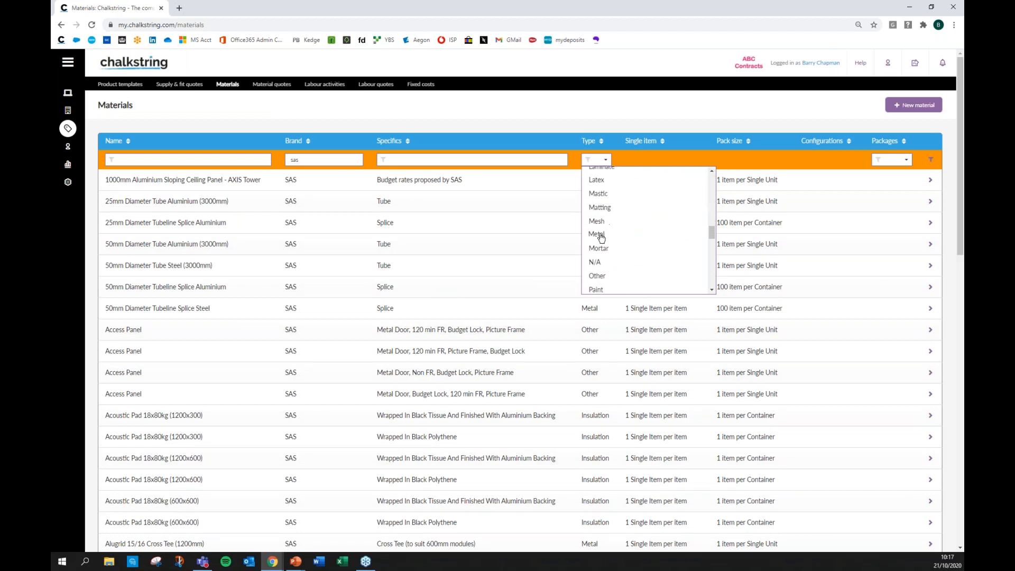
{"action": "left_click", "coordinate": [599, 234]}
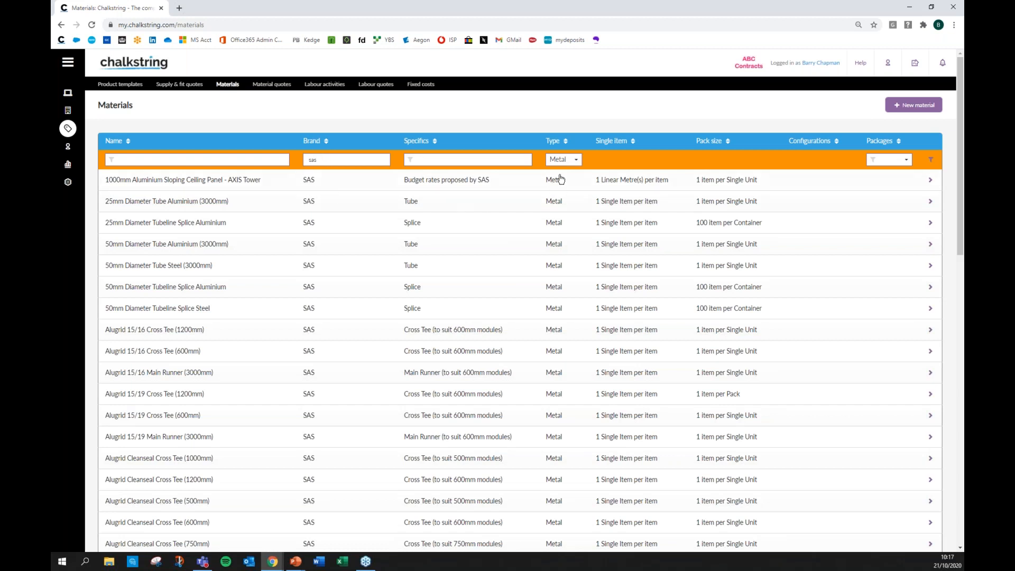
{"action": "scroll", "coordinate": [562, 242], "scroll_direction": "down", "scroll_amount": 9}
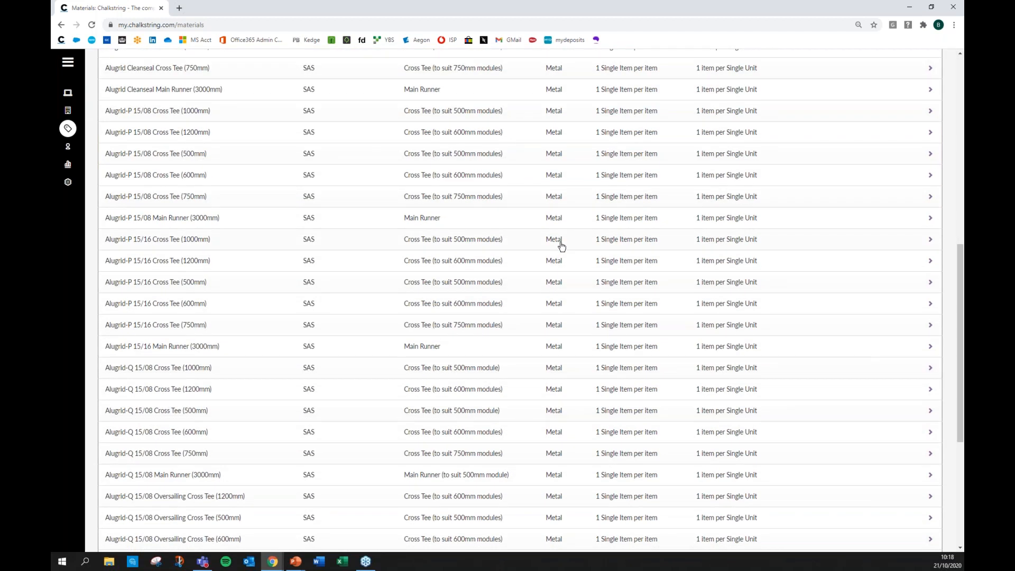
{"action": "scroll", "coordinate": [561, 246], "scroll_direction": "up", "scroll_amount": 9}
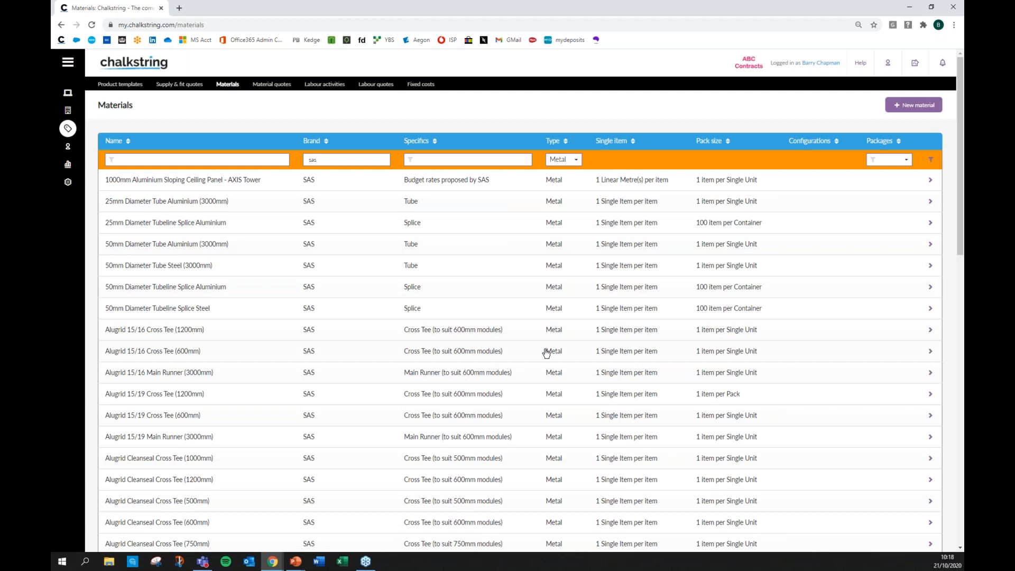
- Filter the material quotes by the name "bg" and review the details and prices of the BG 9093 Blackhill Primary School quote
{"action": "left_click", "coordinate": [274, 85]}
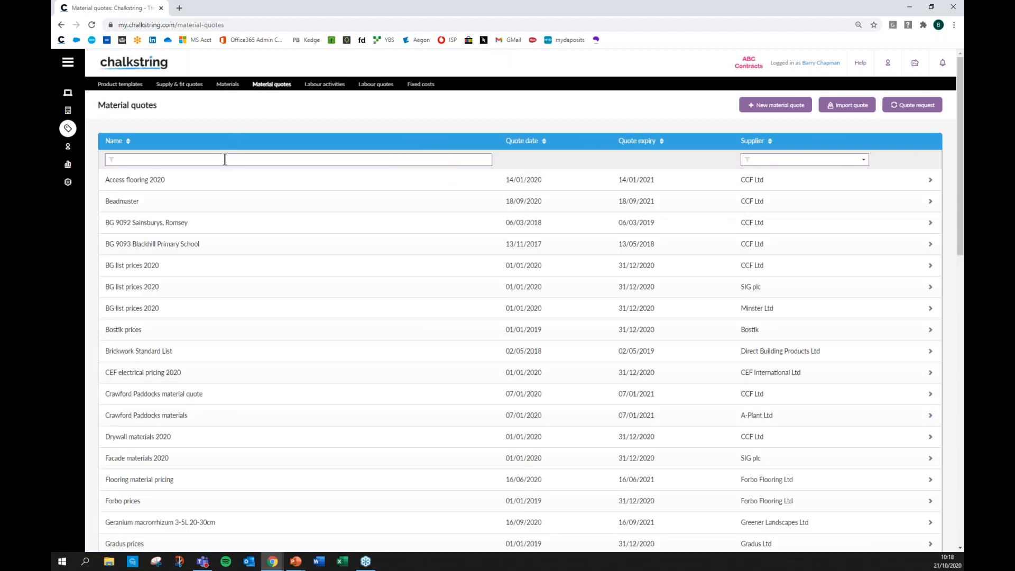
{"action": "type", "text": "bg"}
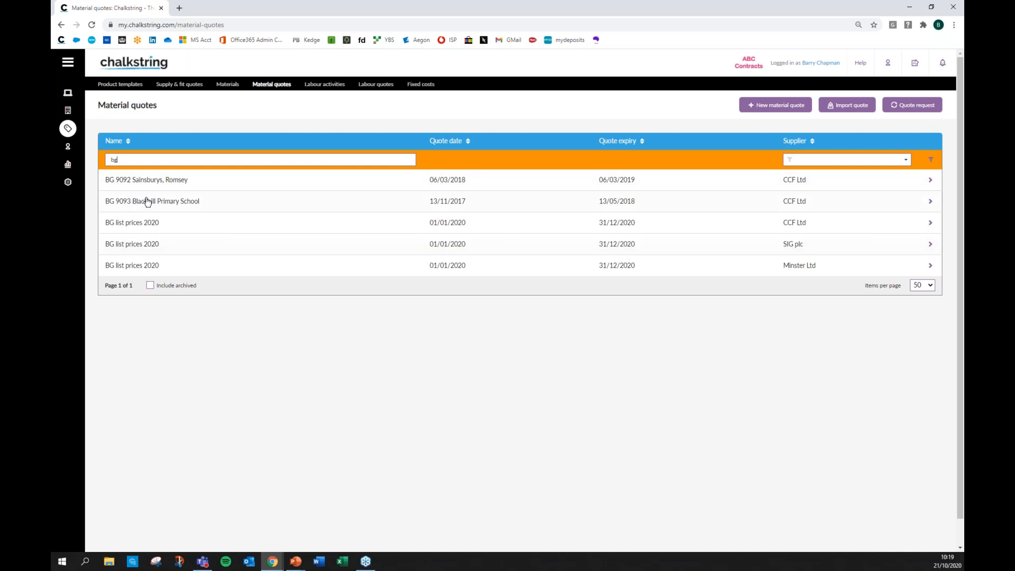
{"action": "left_click", "coordinate": [792, 205]}
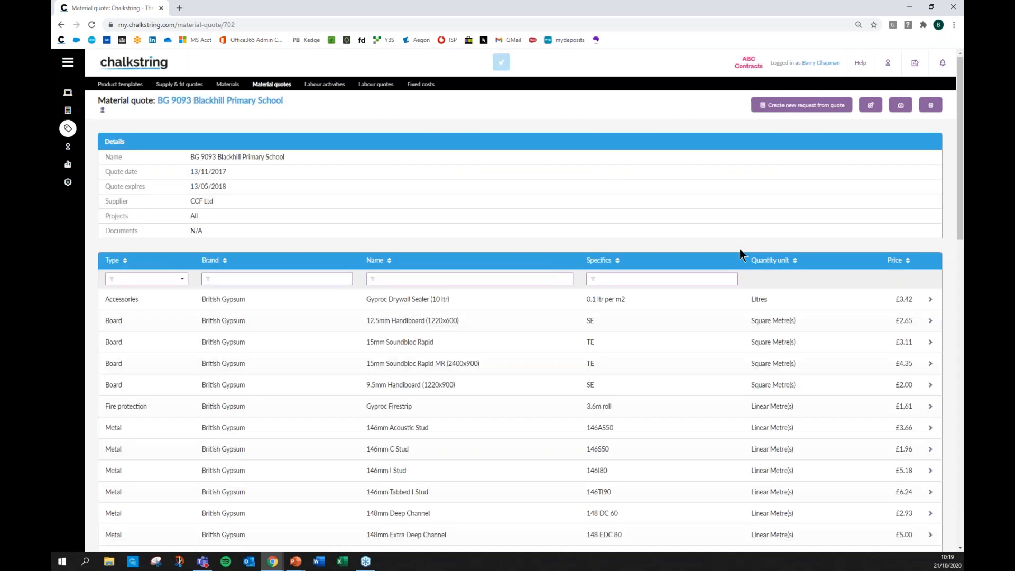
{"action": "scroll", "coordinate": [741, 253], "scroll_direction": "down", "scroll_amount": 1}
{"action": "scroll", "coordinate": [740, 248], "scroll_direction": "down", "scroll_amount": 1}
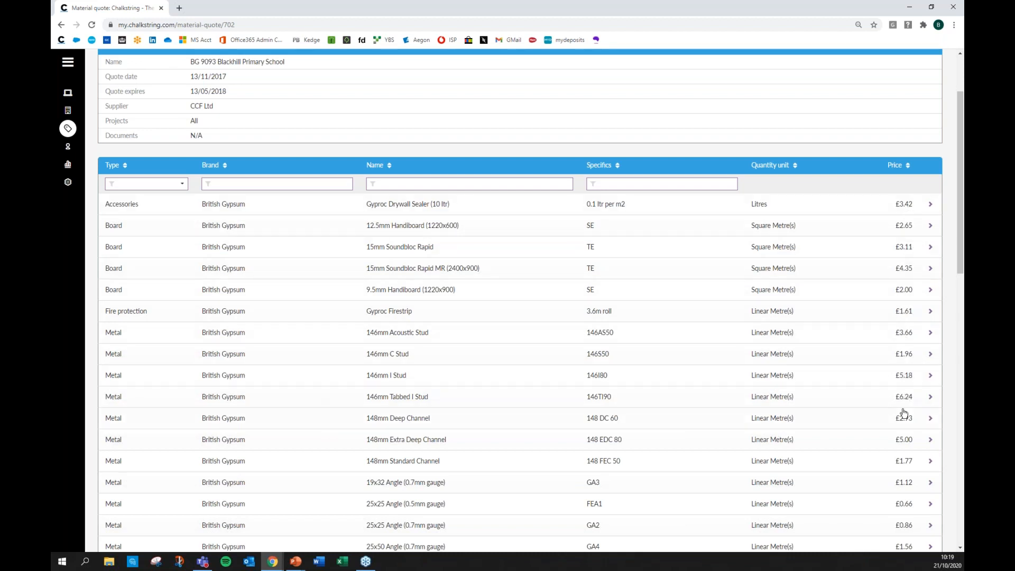
{"action": "scroll", "coordinate": [904, 413], "scroll_direction": "up", "scroll_amount": 2}
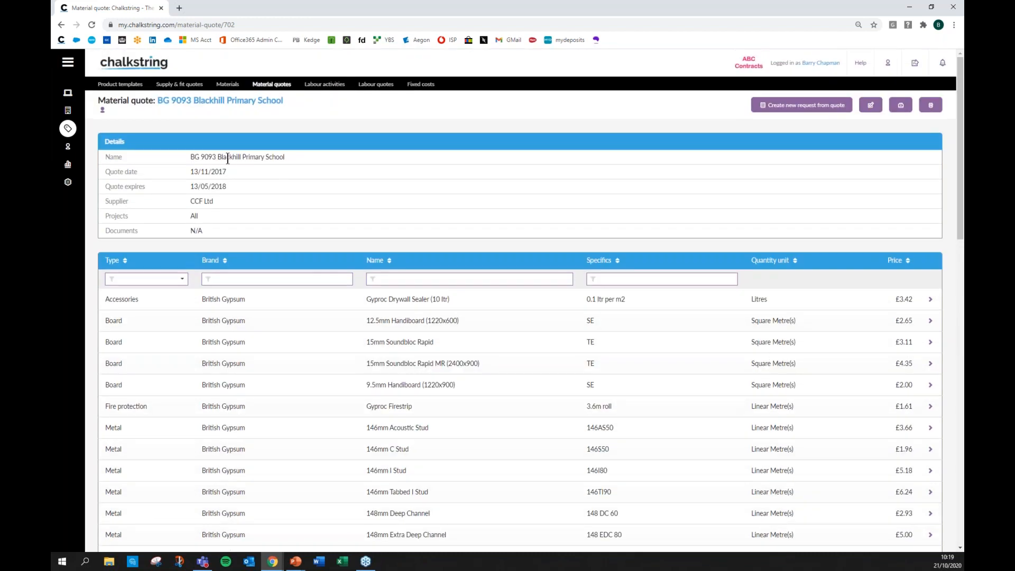
- Return to the material quotes, switch the inclusion of archived quotes on and off, and open the CCF Ltd quote BG list prices 2020
{"action": "left_click", "coordinate": [264, 85]}
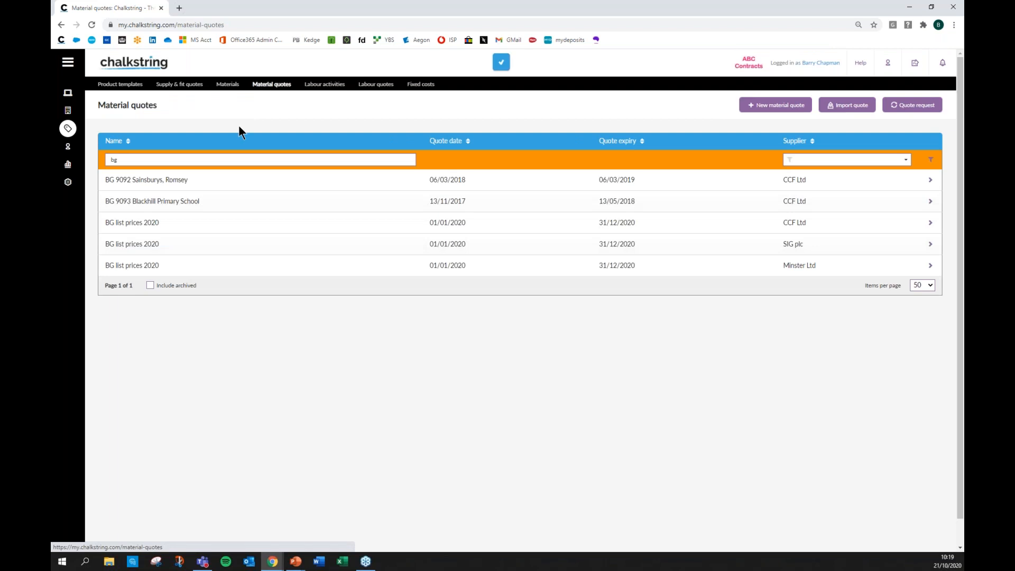
{"action": "left_click", "coordinate": [162, 288]}
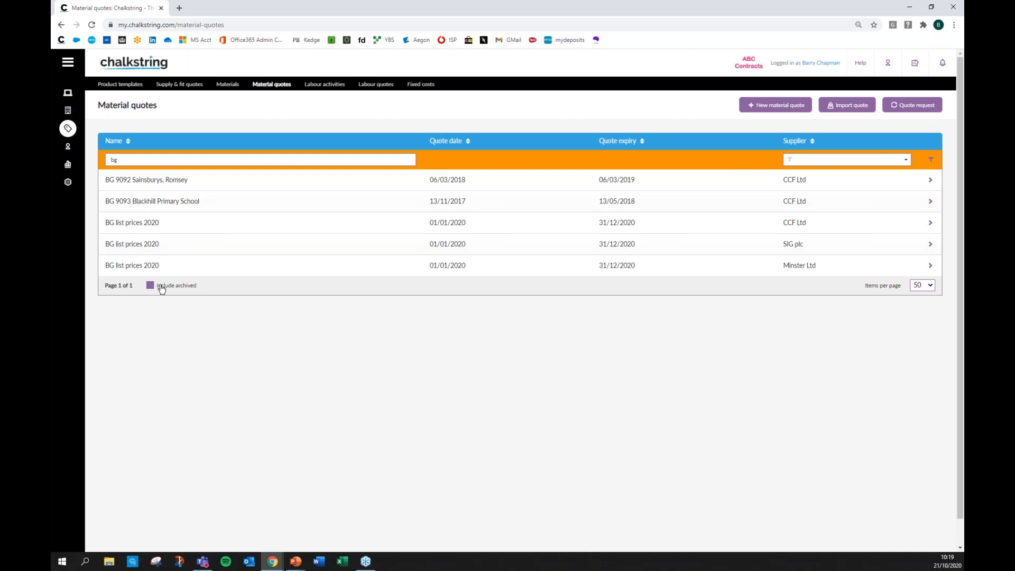
{"action": "left_click", "coordinate": [161, 288]}
{"action": "left_click", "coordinate": [596, 225]}
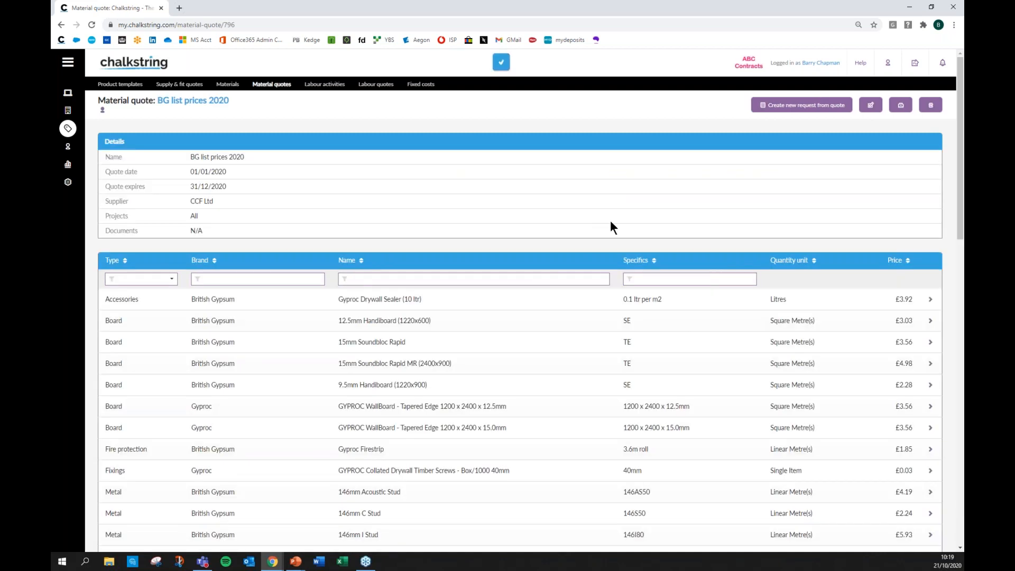
{"action": "scroll", "coordinate": [613, 220], "scroll_direction": "down", "scroll_amount": 2}
{"action": "scroll", "coordinate": [630, 218], "scroll_direction": "up", "scroll_amount": 2}
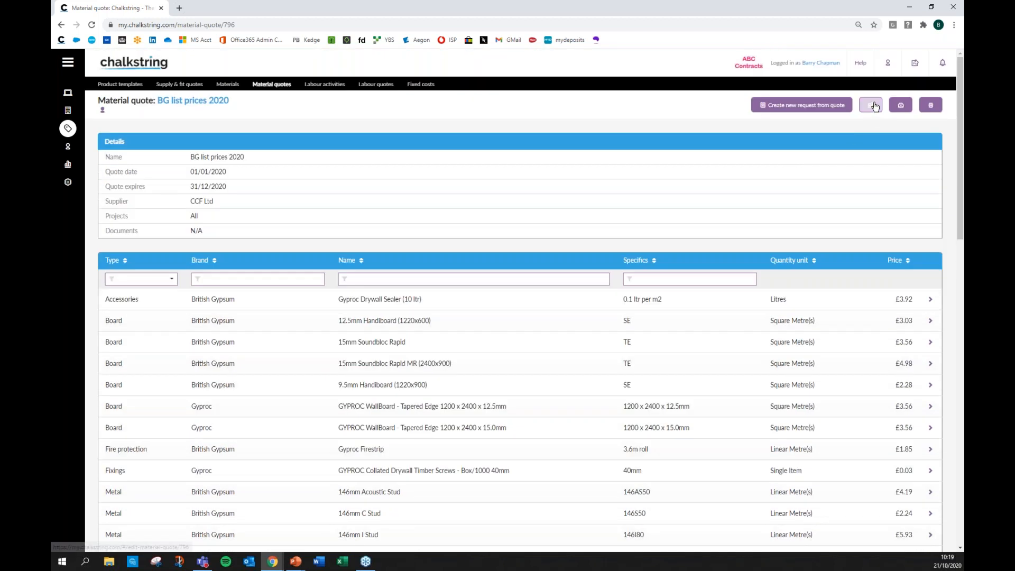
- Open the BG list prices 2020 quote for editing and go through the price fields of the British Gypsum boards
{"action": "left_click", "coordinate": [871, 106]}
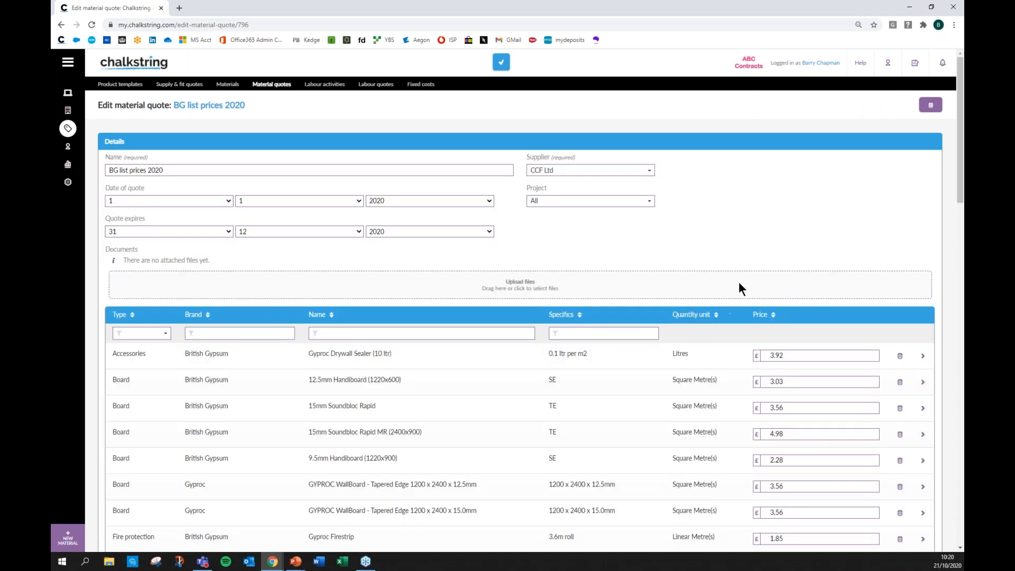
{"action": "scroll", "coordinate": [753, 264], "scroll_direction": "down", "scroll_amount": 3}
{"action": "left_click", "coordinate": [793, 265]}
{"action": "left_click", "coordinate": [787, 291]}
{"action": "left_click", "coordinate": [787, 317]}
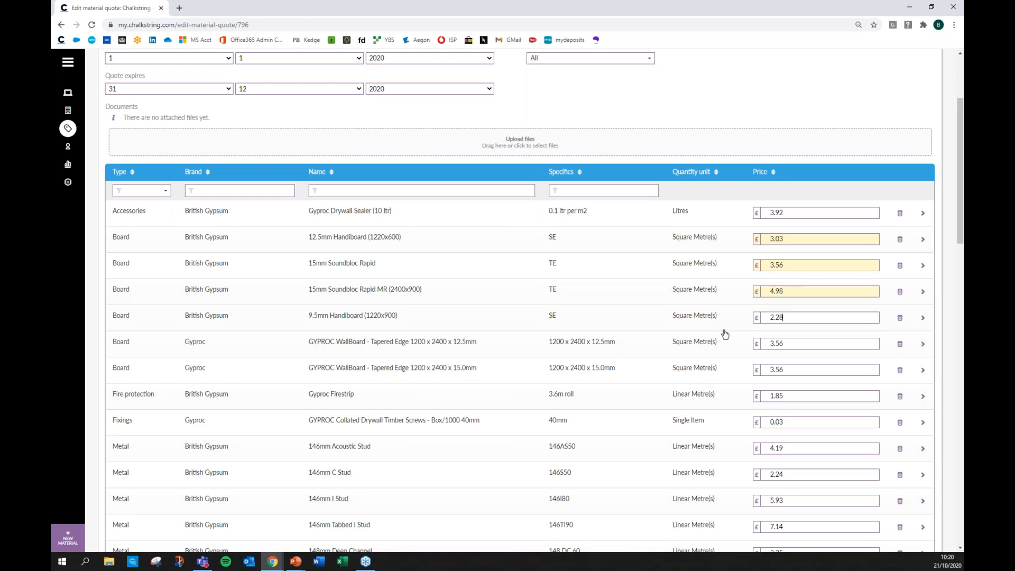
- Start duplicating the BG list prices 2020 quote with a 3% modifier, then close the form without saving
{"action": "scroll", "coordinate": [724, 334], "scroll_direction": "down", "scroll_amount": 1}
{"action": "scroll", "coordinate": [724, 334], "scroll_direction": "down", "scroll_amount": 20}
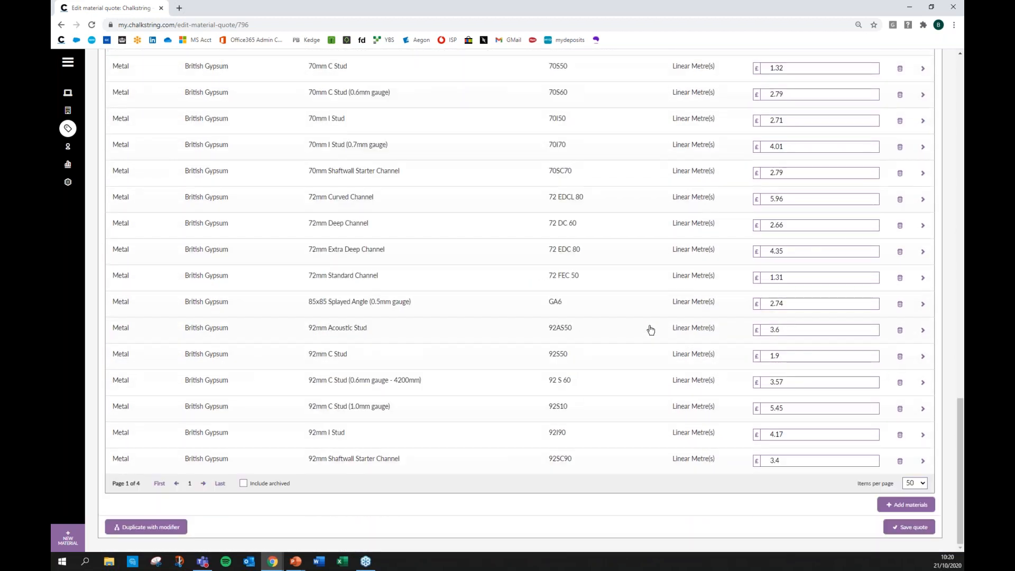
{"action": "left_click", "coordinate": [159, 529]}
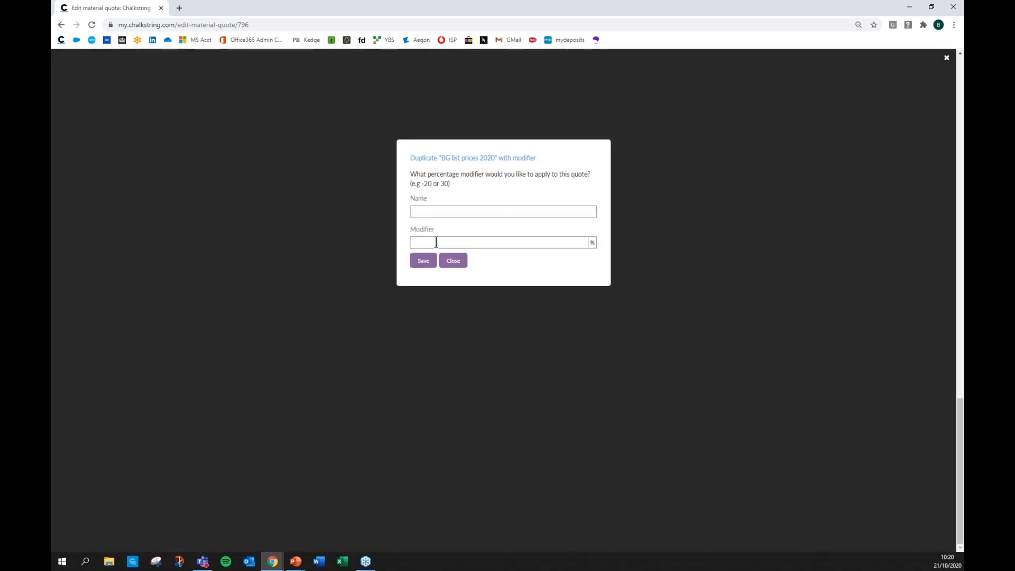
{"action": "left_click", "coordinate": [434, 240]}
{"action": "type", "text": "3"}
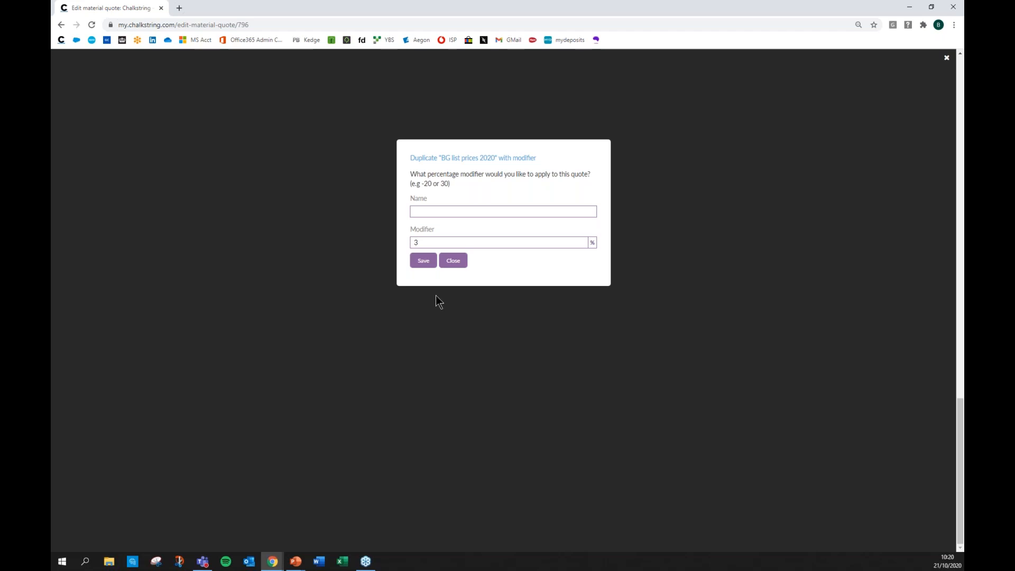
{"action": "left_click", "coordinate": [452, 262]}
- Leave the BG list prices 2020 quote without saving its edits and return to the material quotes list
{"action": "scroll", "coordinate": [544, 261], "scroll_direction": "up", "scroll_amount": 15}
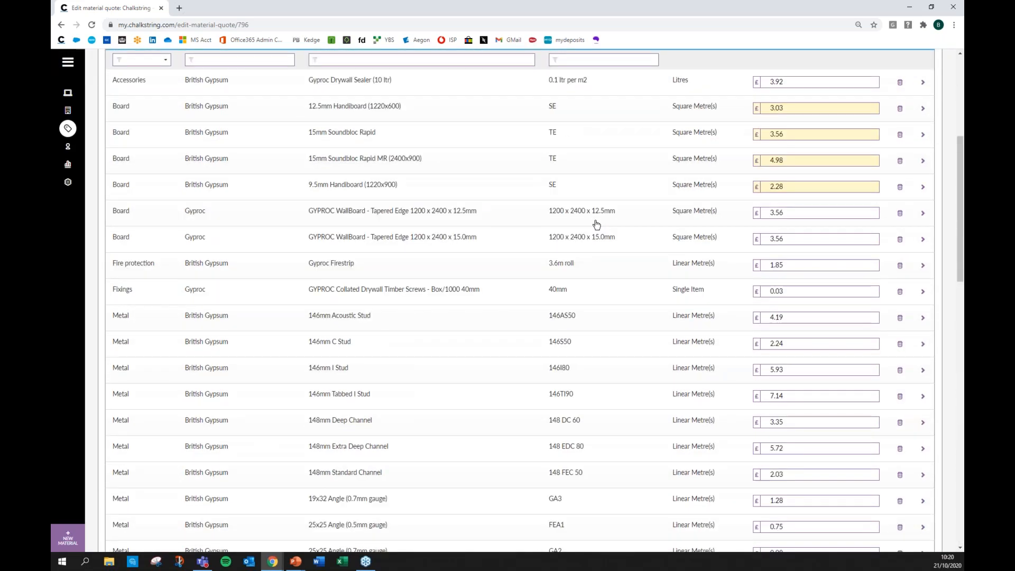
{"action": "scroll", "coordinate": [596, 224], "scroll_direction": "up", "scroll_amount": 5}
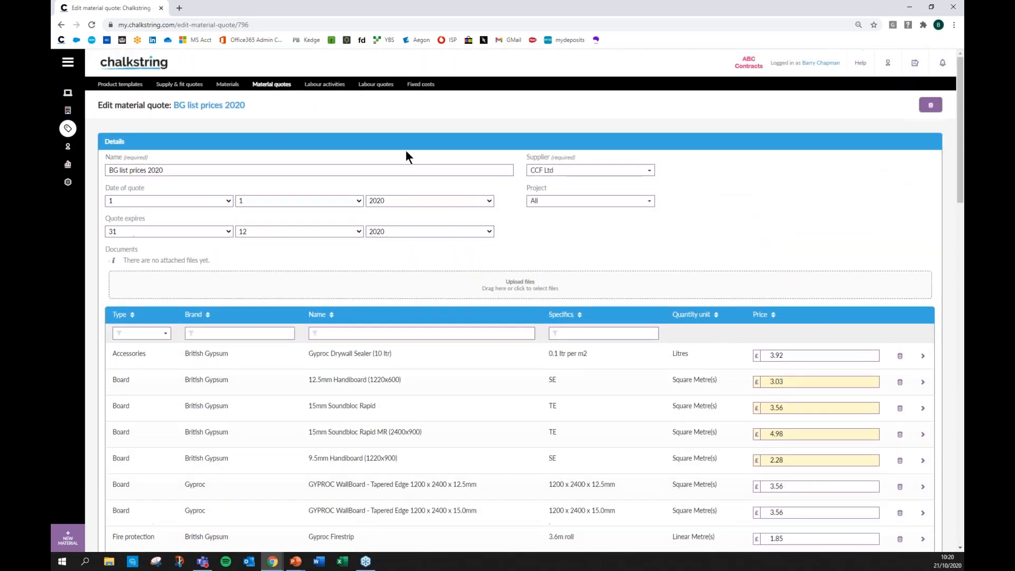
{"action": "left_click", "coordinate": [281, 88]}
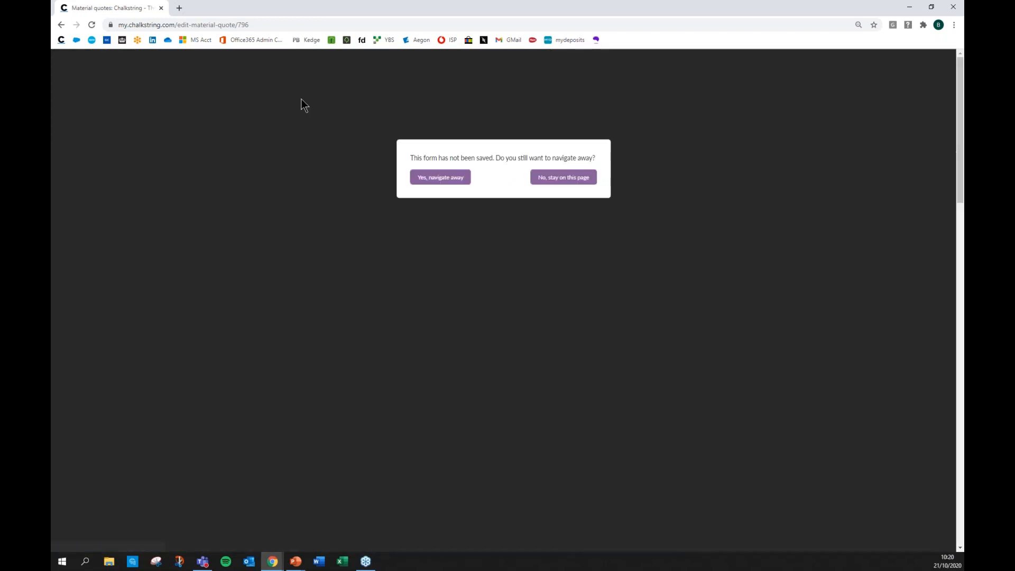
{"action": "left_click", "coordinate": [429, 180]}
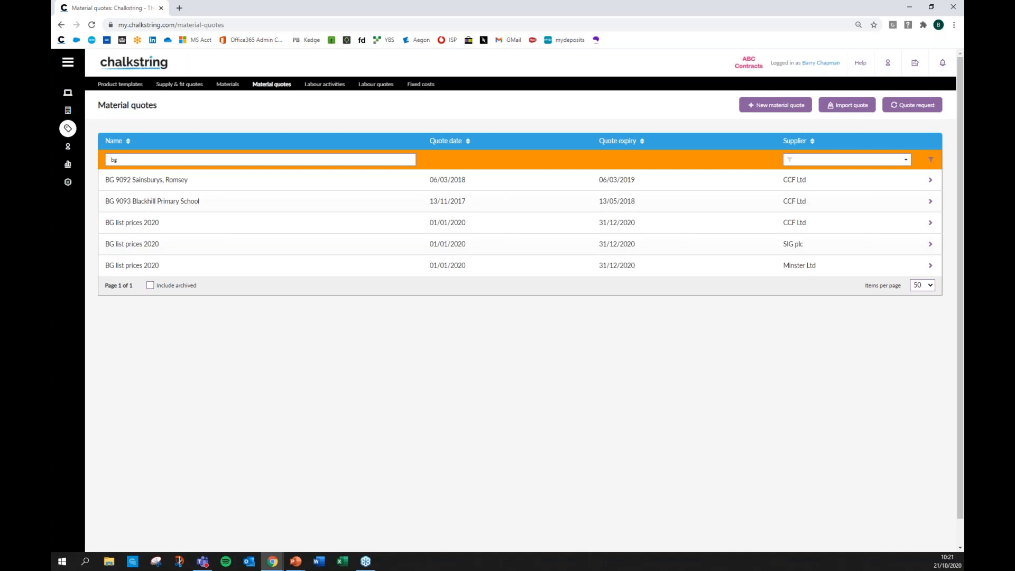
- Browse the labour activities and review the details and labour rates of the Deflection Head Detail activity
{"action": "left_click", "coordinate": [324, 85]}
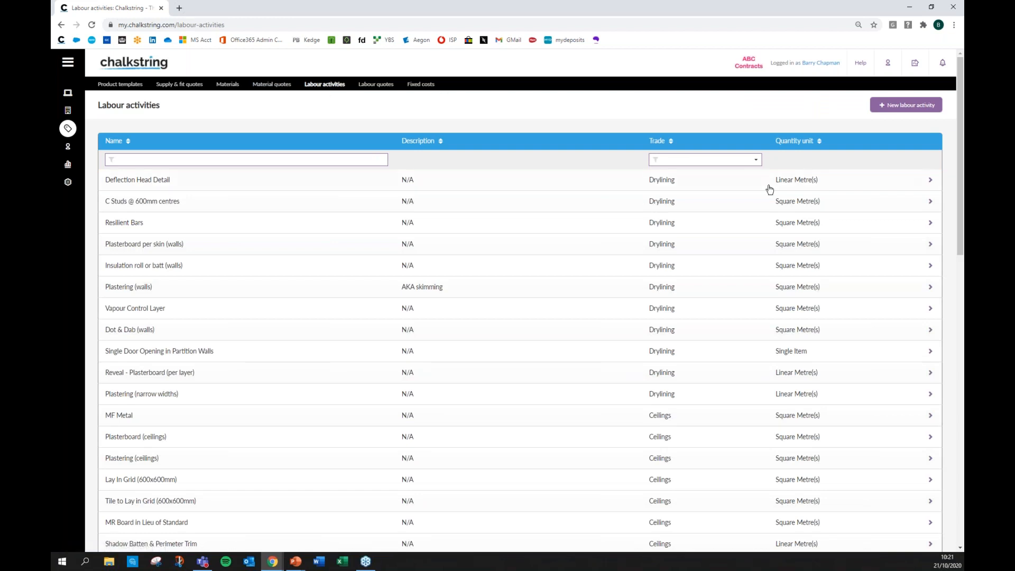
{"action": "scroll", "coordinate": [291, 206], "scroll_direction": "down", "scroll_amount": 3}
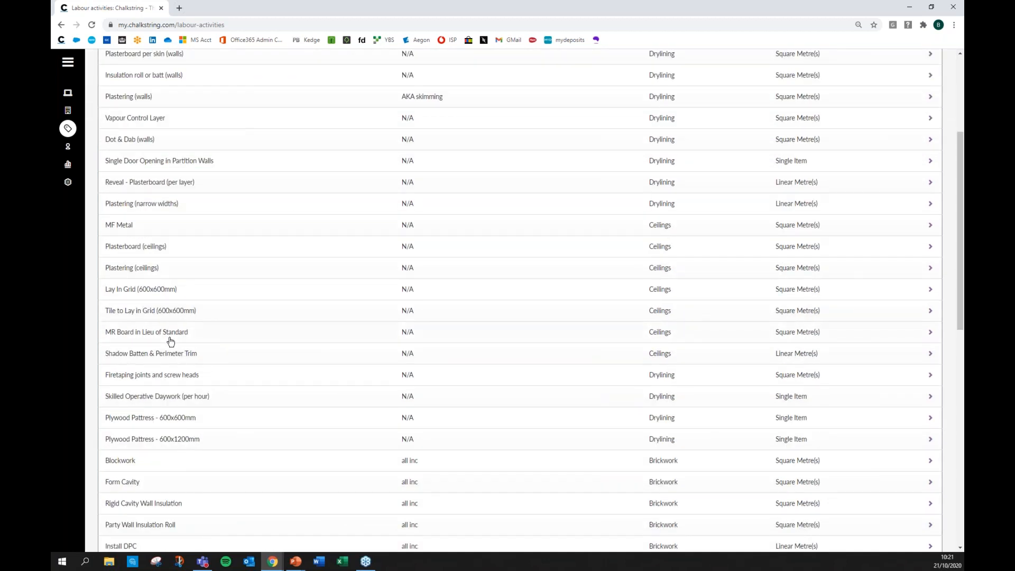
{"action": "scroll", "coordinate": [170, 342], "scroll_direction": "up", "scroll_amount": 4}
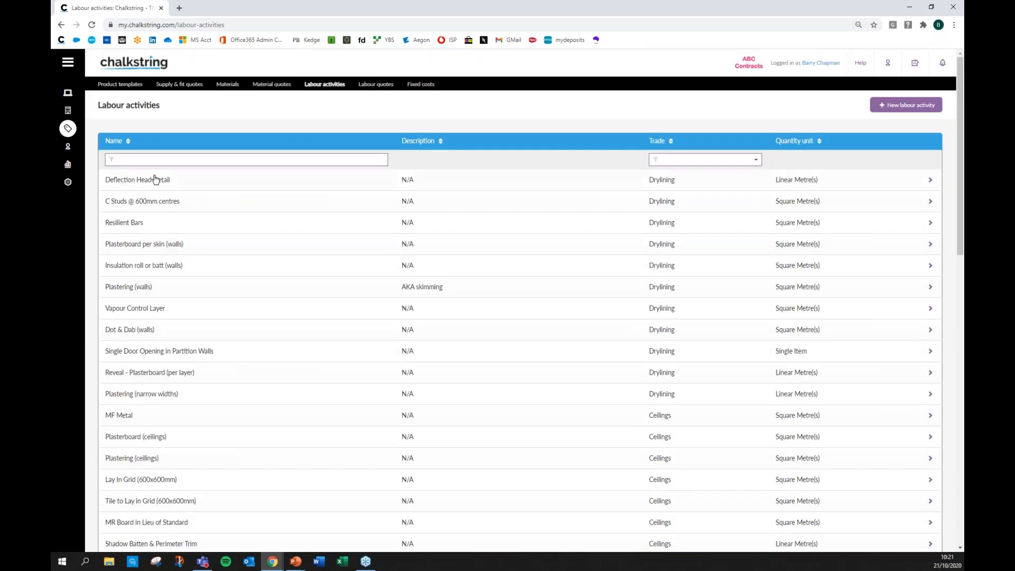
{"action": "left_click", "coordinate": [154, 177]}
{"action": "scroll", "coordinate": [727, 256], "scroll_direction": "down", "scroll_amount": 1}
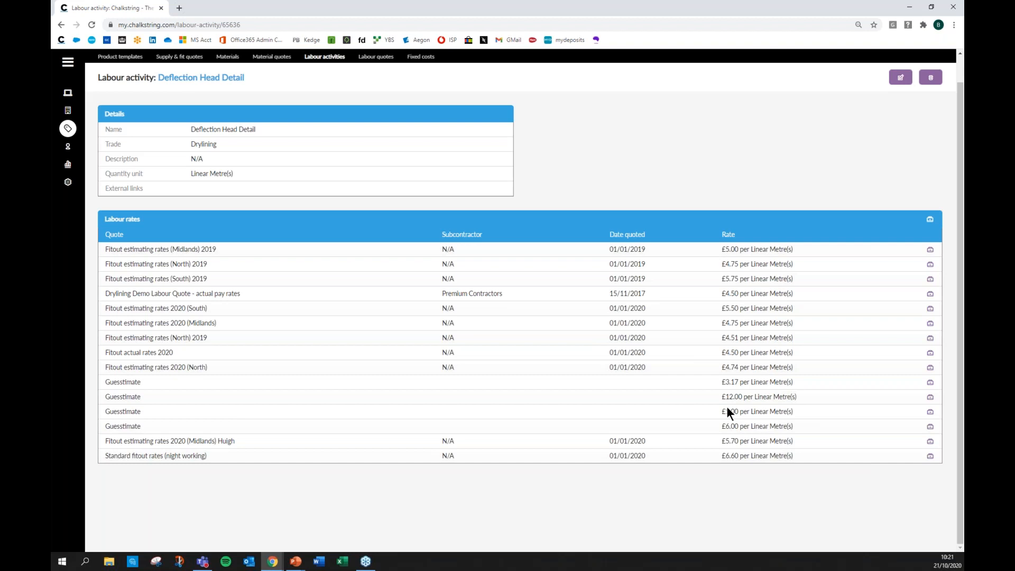
{"action": "scroll", "coordinate": [738, 322], "scroll_direction": "up", "scroll_amount": 1}
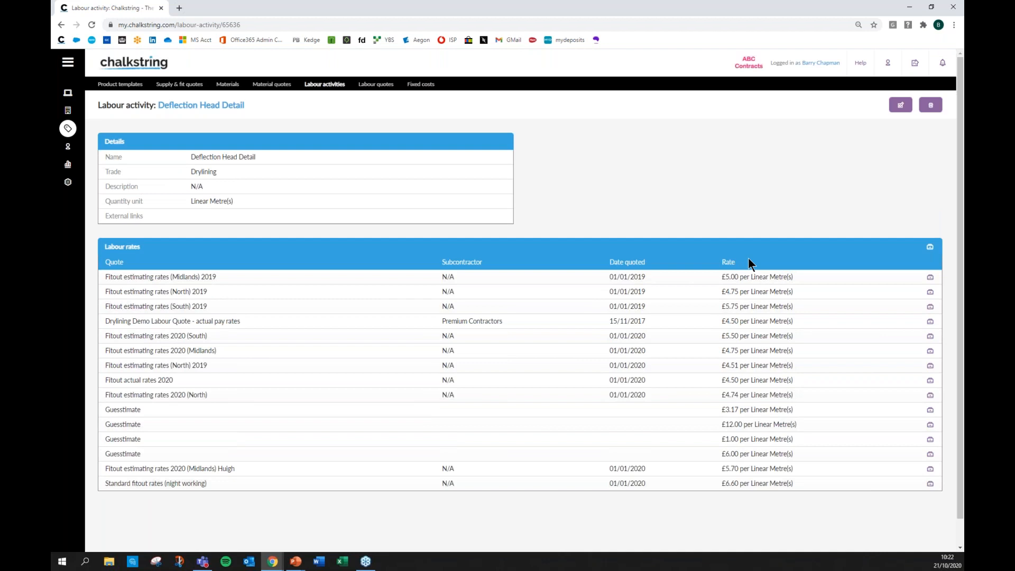
- Browse the fixed costs library and examine the items' periods, prices and profit per period
{"action": "left_click", "coordinate": [419, 85]}
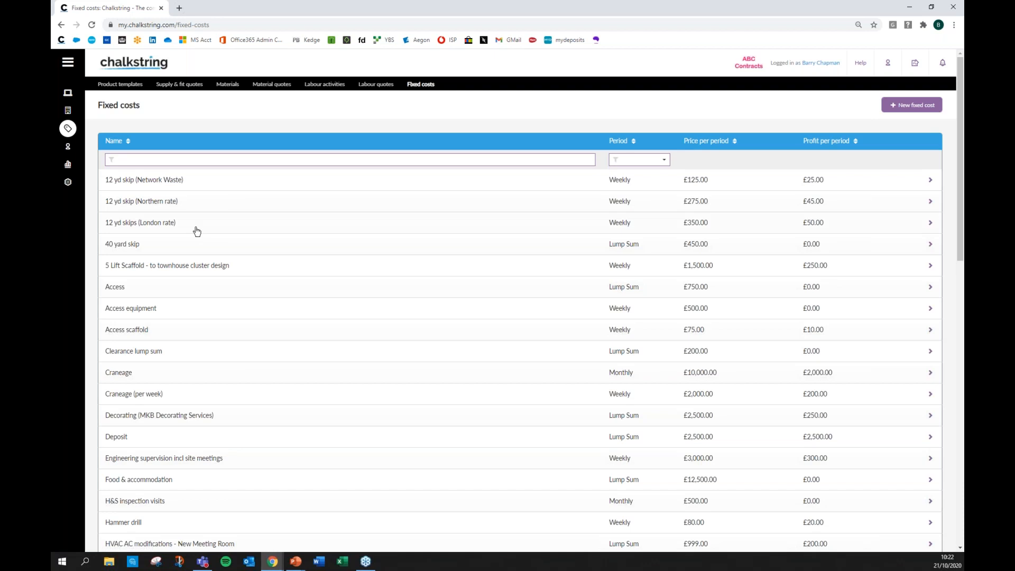
{"action": "scroll", "coordinate": [194, 231], "scroll_direction": "down", "scroll_amount": 1}
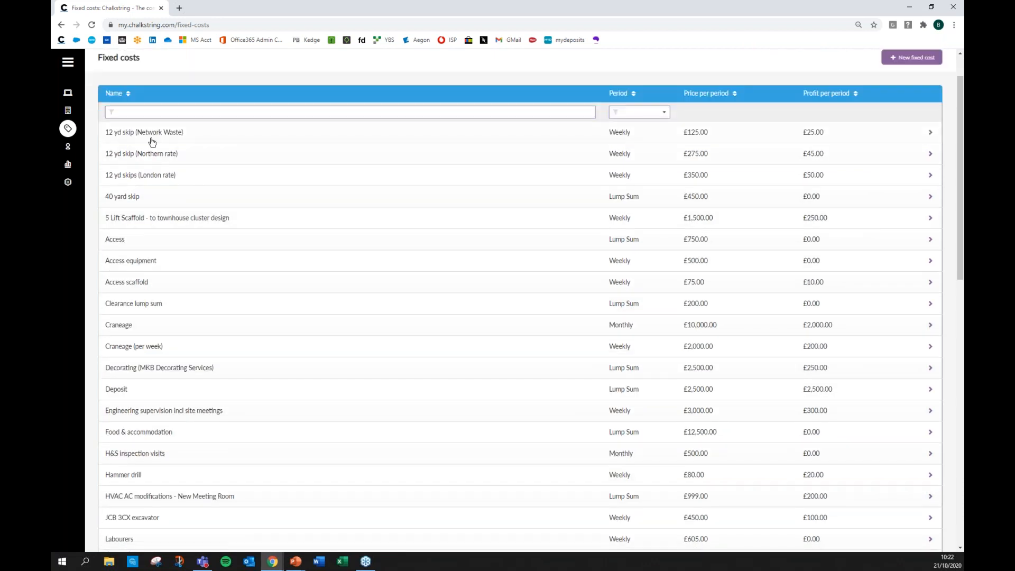
{"action": "scroll", "coordinate": [133, 244], "scroll_direction": "down", "scroll_amount": 4}
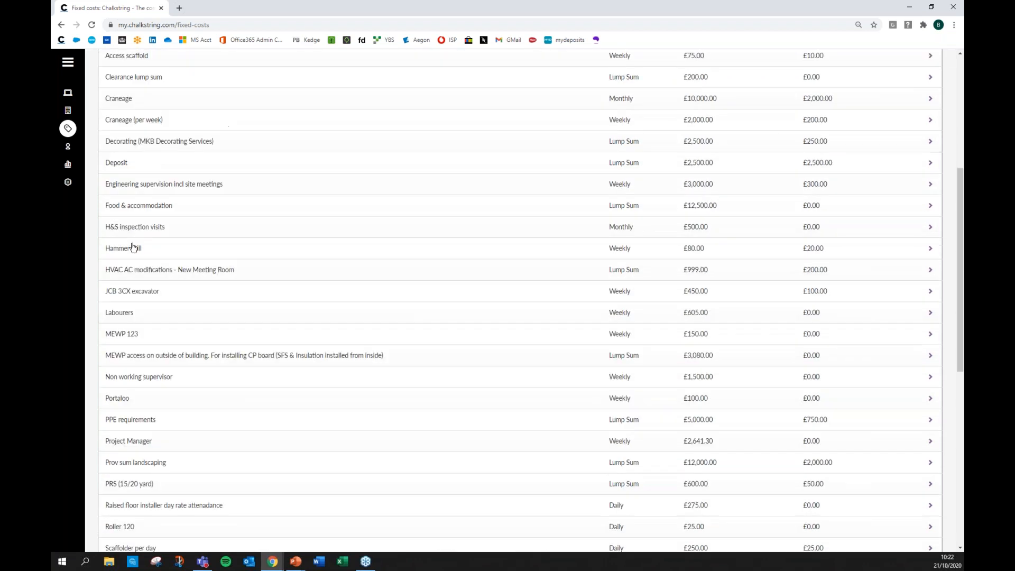
{"action": "scroll", "coordinate": [127, 286], "scroll_direction": "down", "scroll_amount": 1}
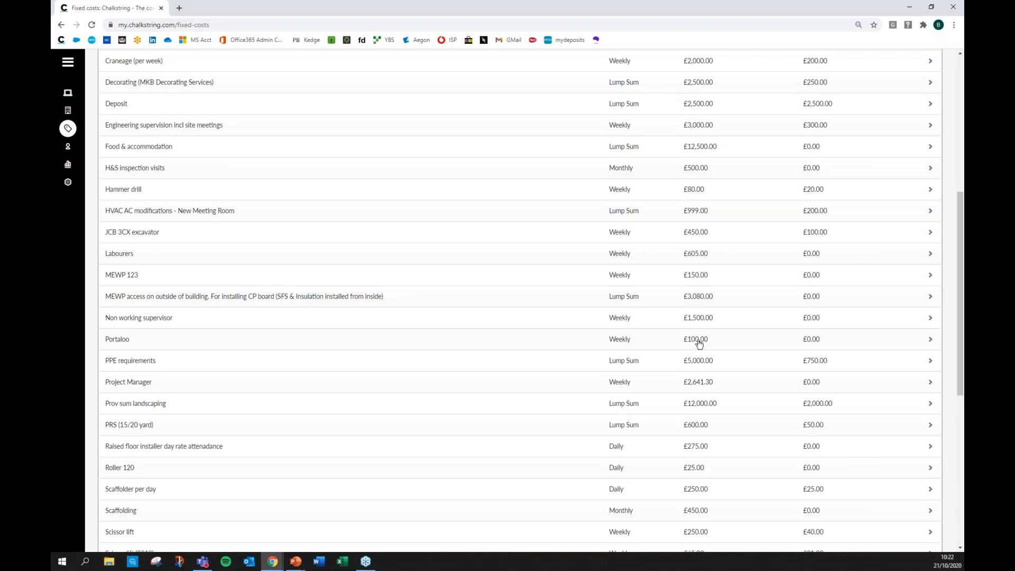
{"action": "scroll", "coordinate": [703, 344], "scroll_direction": "up", "scroll_amount": 7}
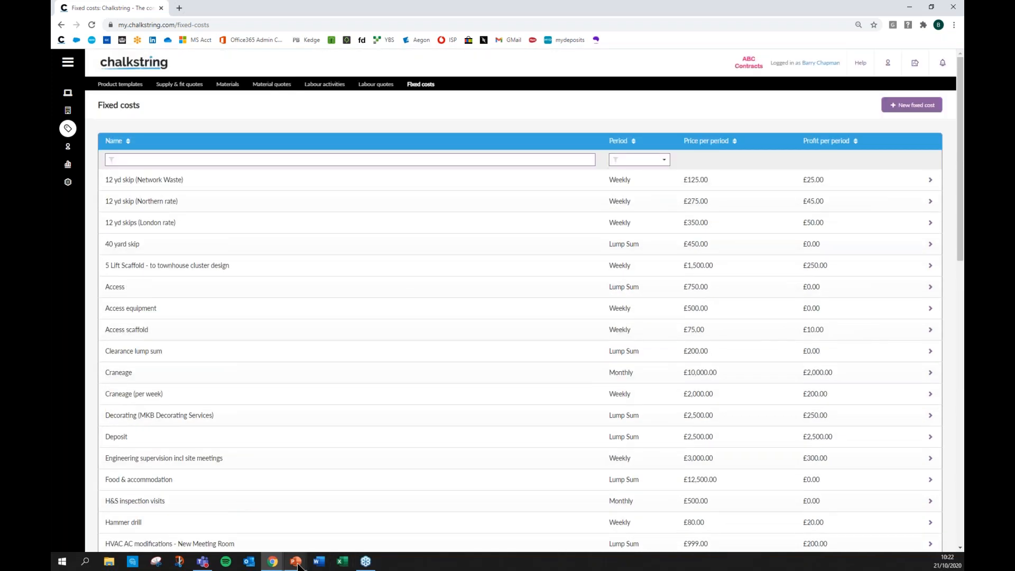
{"action": "mouse_move", "coordinate": [297, 566]}
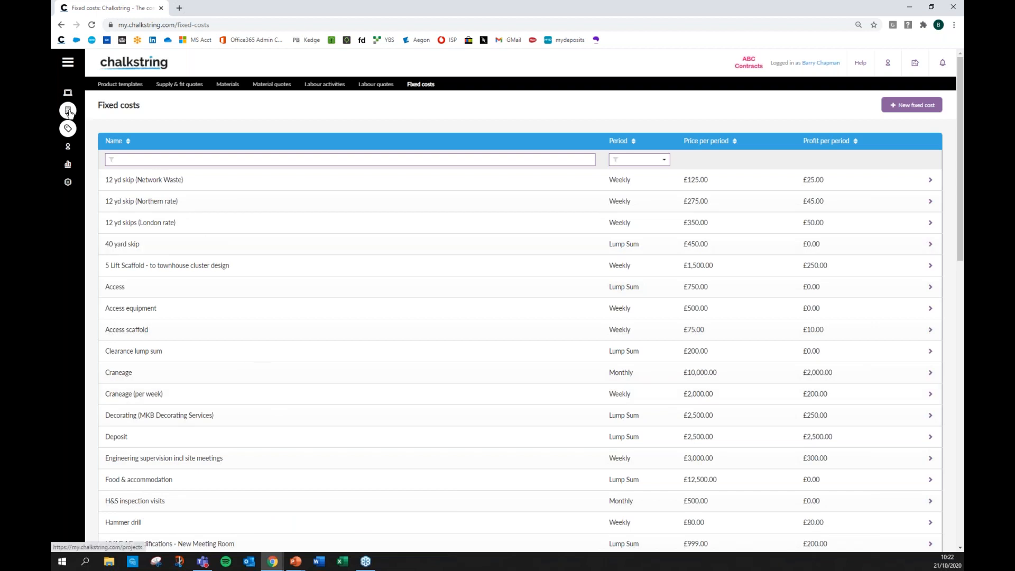
- In the sample facades (Gen 06 Terracotta Tiles) project, open the rate build up of the Facades v.1.2.26 assessment
{"action": "left_click", "coordinate": [69, 112]}
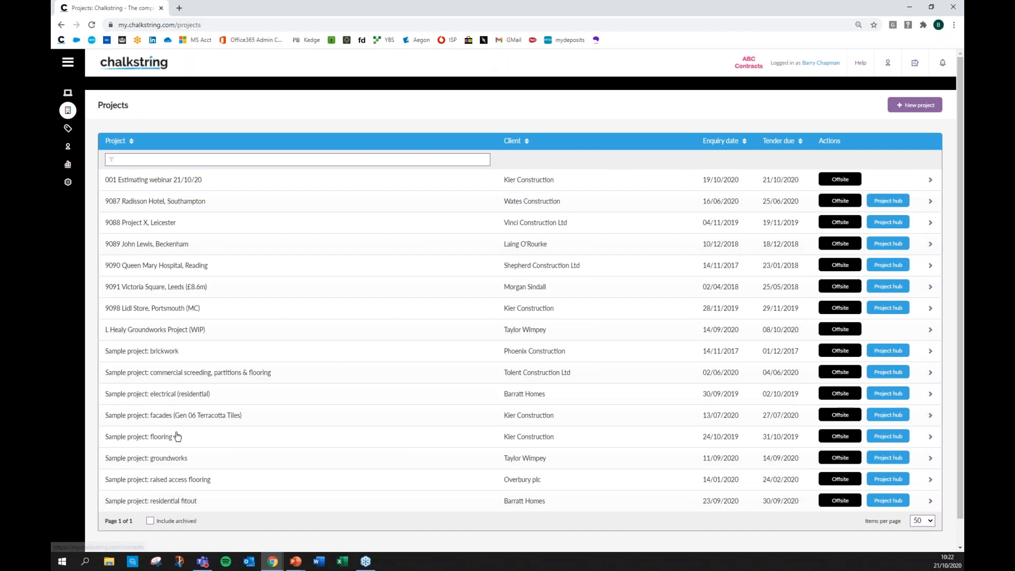
{"action": "left_click", "coordinate": [827, 417]}
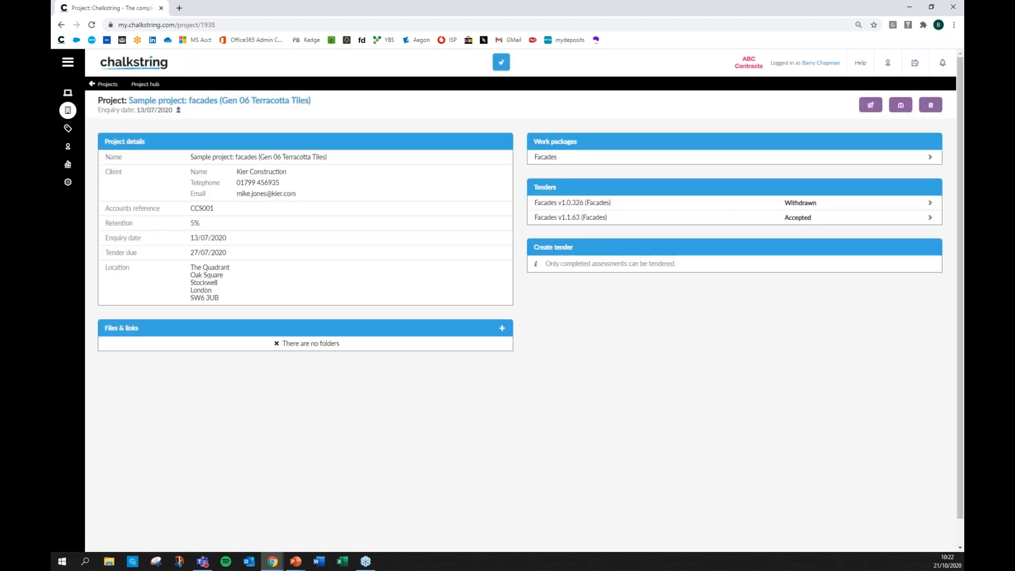
{"action": "left_click", "coordinate": [547, 162]}
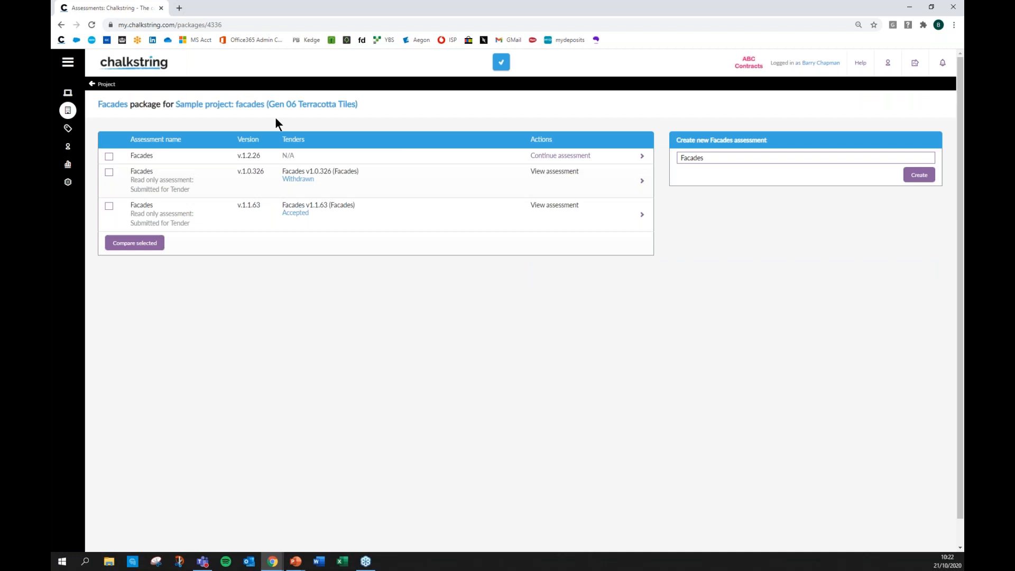
{"action": "left_click", "coordinate": [567, 157]}
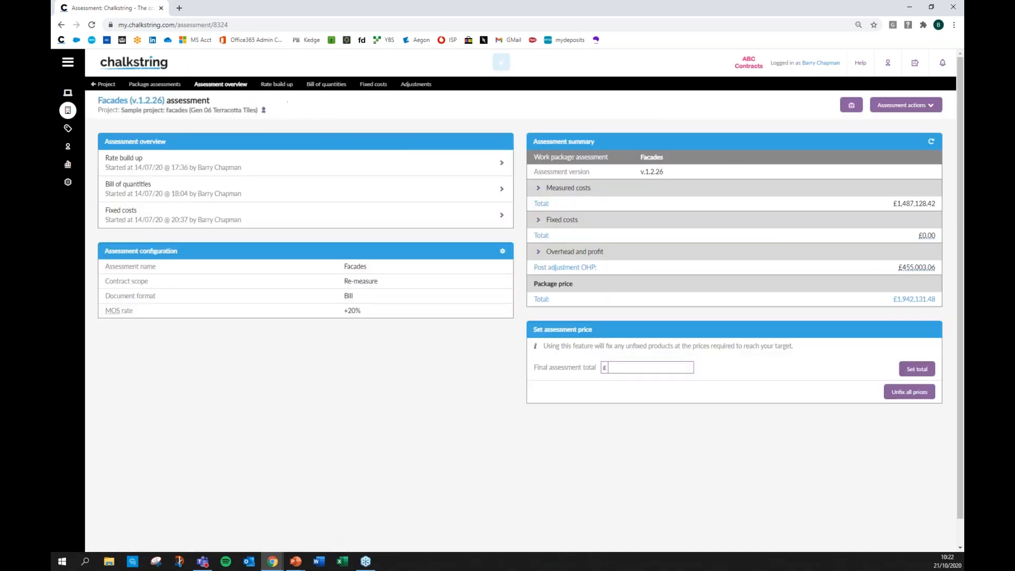
{"action": "left_click", "coordinate": [287, 86]}
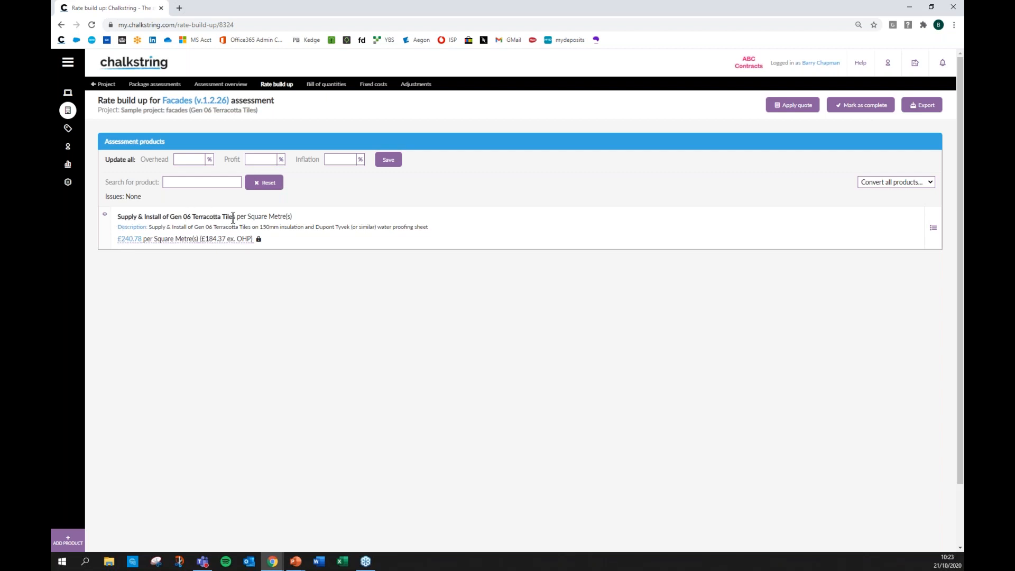
- Open the Supply & Install of Gen 06 Terracotta Tiles product and review its components, quantities, waste, quotes and unit costs
{"action": "left_click_drag", "start_coordinate": [162, 227], "coordinate": [424, 228]}
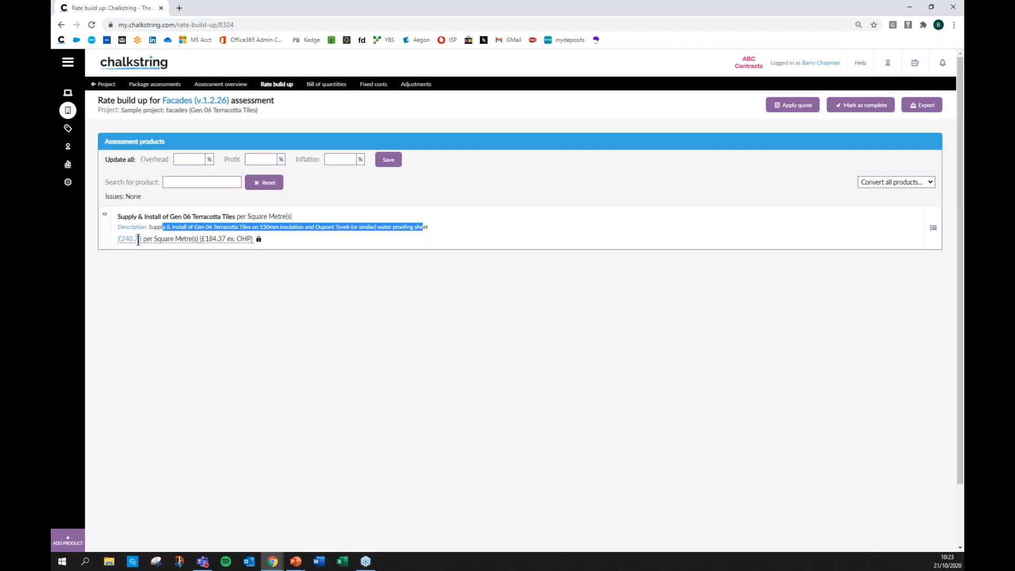
{"action": "left_click", "coordinate": [106, 215]}
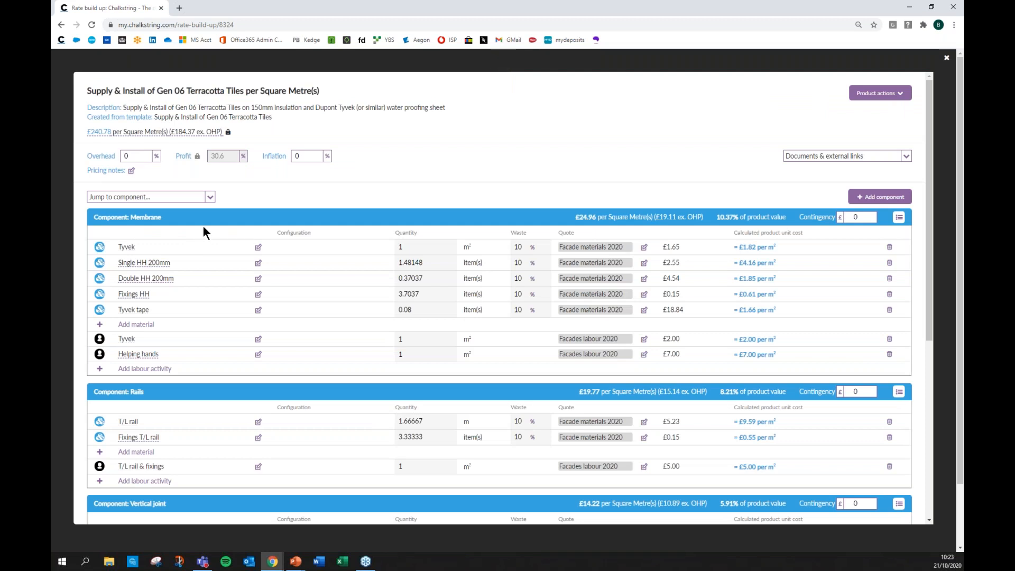
{"action": "scroll", "coordinate": [203, 228], "scroll_direction": "down", "scroll_amount": 2}
{"action": "scroll", "coordinate": [177, 199], "scroll_direction": "up", "scroll_amount": 1}
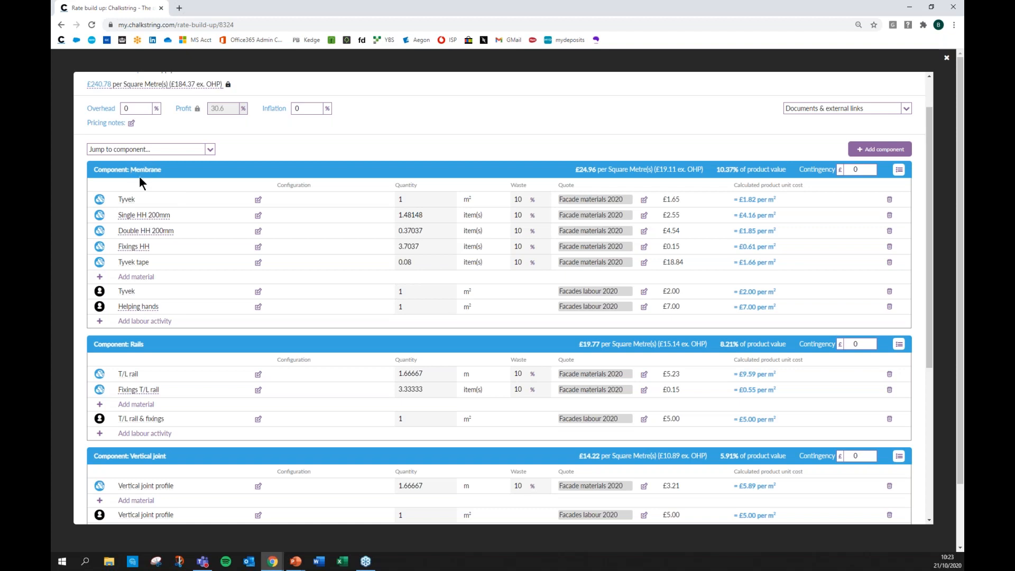
{"action": "scroll", "coordinate": [139, 177], "scroll_direction": "down", "scroll_amount": 3}
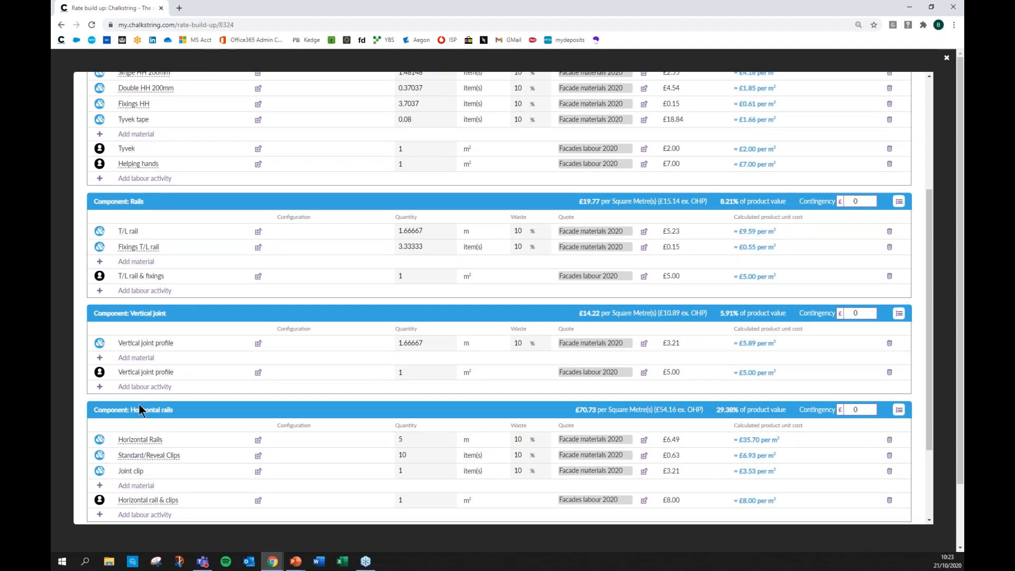
{"action": "scroll", "coordinate": [143, 405], "scroll_direction": "up", "scroll_amount": 2}
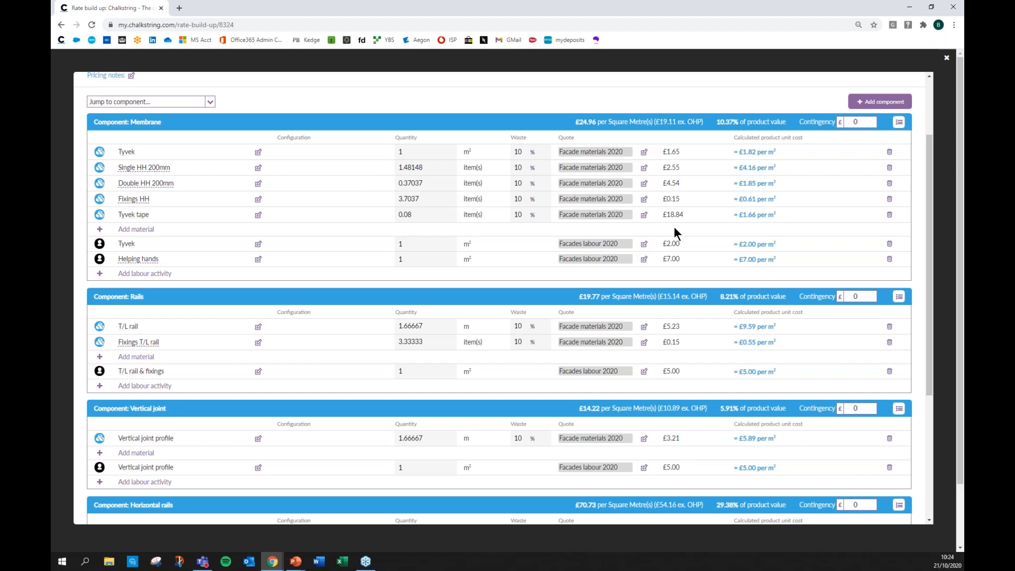
{"action": "scroll", "coordinate": [674, 229], "scroll_direction": "down", "scroll_amount": 4}
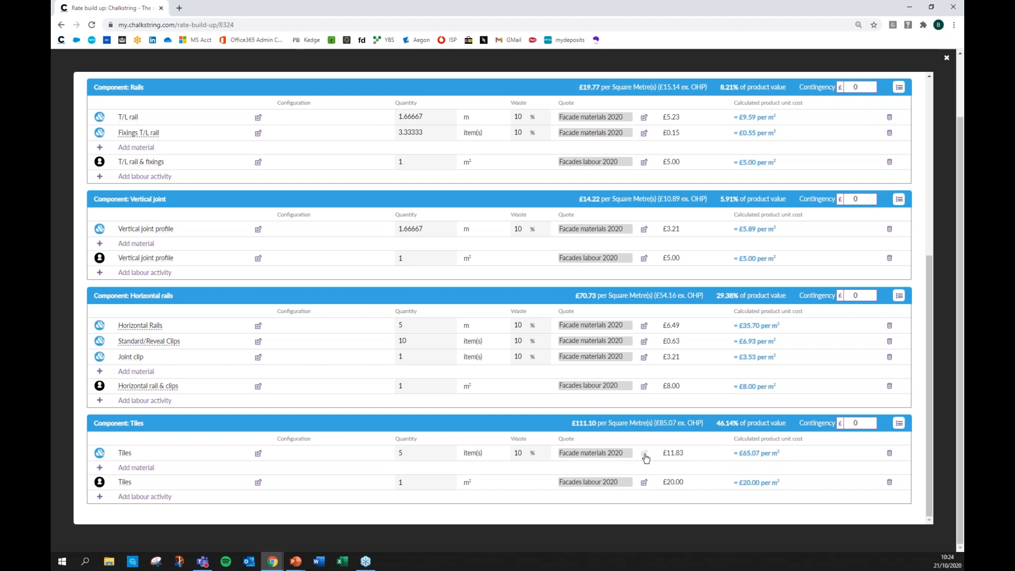
- Price the Tiles material in the Tiles component with a new £20 guesstimate and close the product breakdown
{"action": "left_click", "coordinate": [644, 454]}
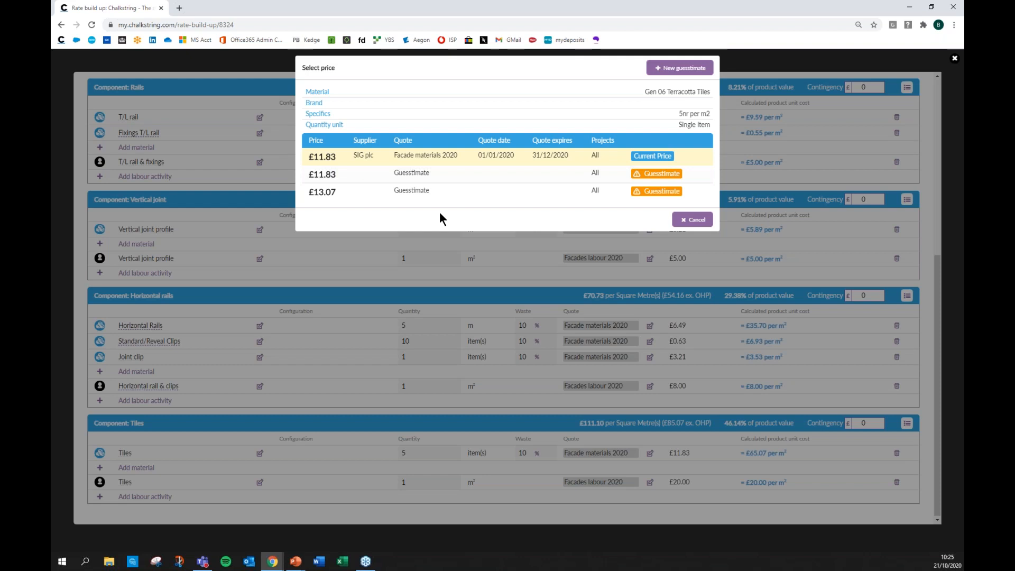
{"action": "left_click", "coordinate": [667, 69]}
{"action": "left_click", "coordinate": [667, 71]}
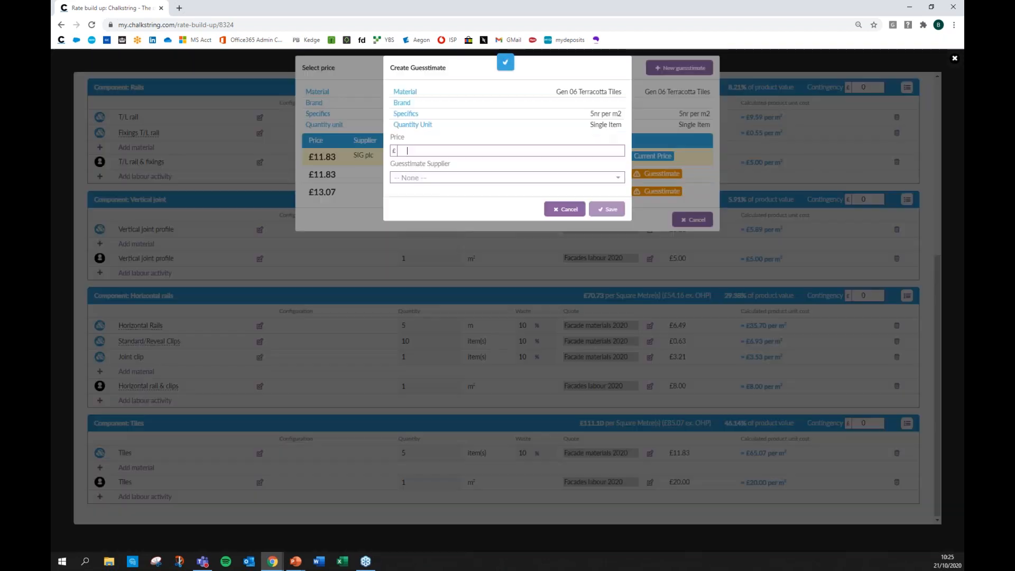
{"action": "left_click", "coordinate": [476, 148]}
{"action": "type", "text": "20"}
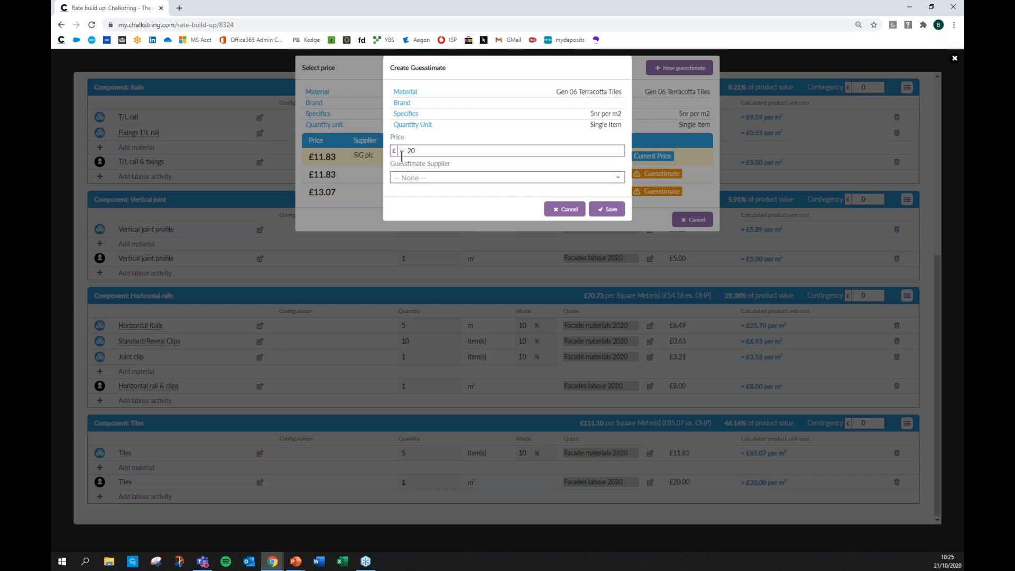
{"action": "left_click", "coordinate": [607, 209]}
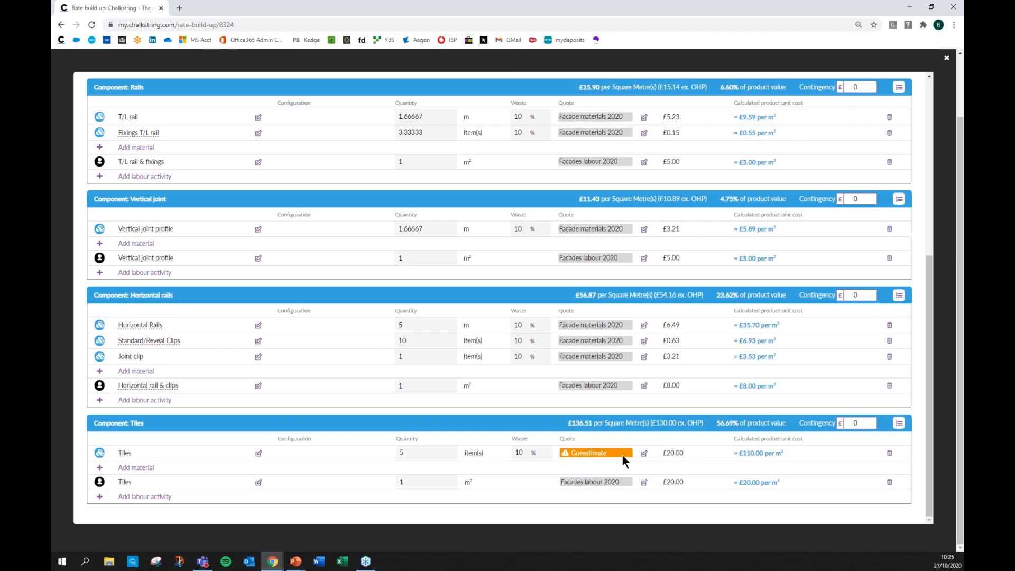
{"action": "mouse_move", "coordinate": [622, 456]}
{"action": "scroll", "coordinate": [754, 452], "scroll_direction": "up", "scroll_amount": 6}
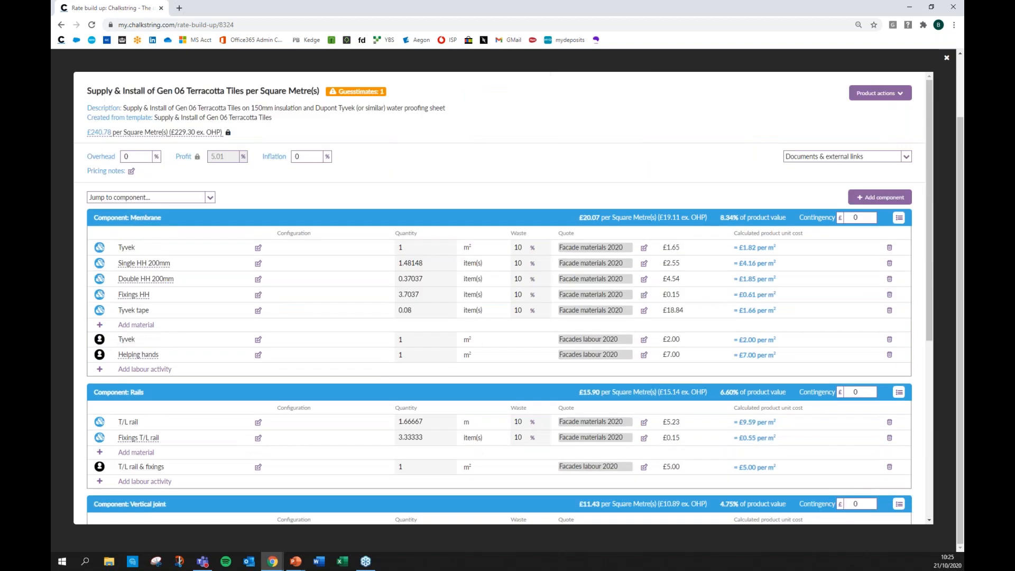
{"action": "left_click", "coordinate": [946, 59]}
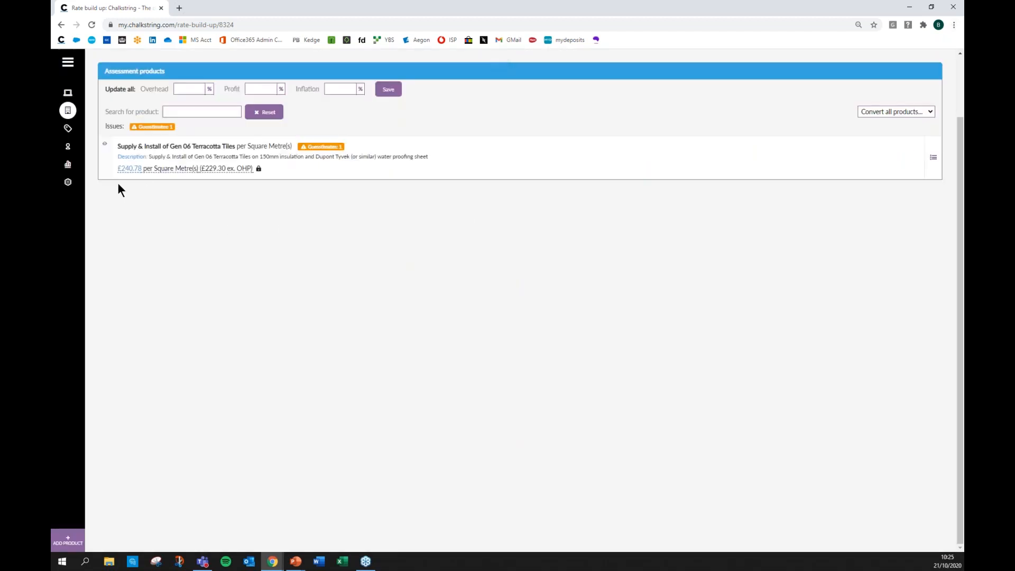
- Set the Membrane component's contingency to £3 in the Gen 06 Terracotta Tiles product and close the product breakdown
{"action": "left_click", "coordinate": [104, 147]}
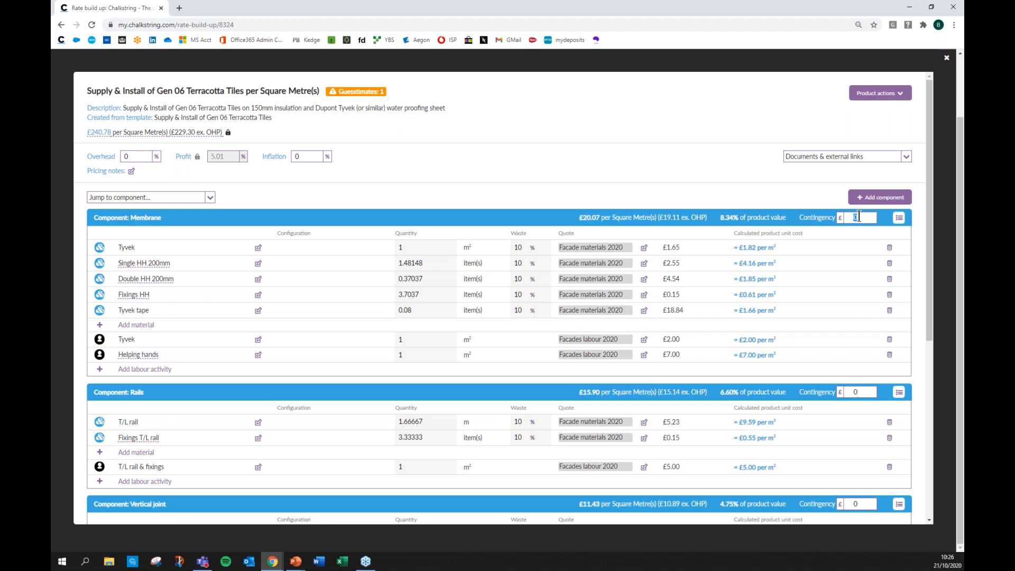
{"action": "type", "text": "3"}
{"action": "key", "text": "BackSpace"}
{"action": "type", "text": "3"}
{"action": "left_click", "coordinate": [946, 59]}
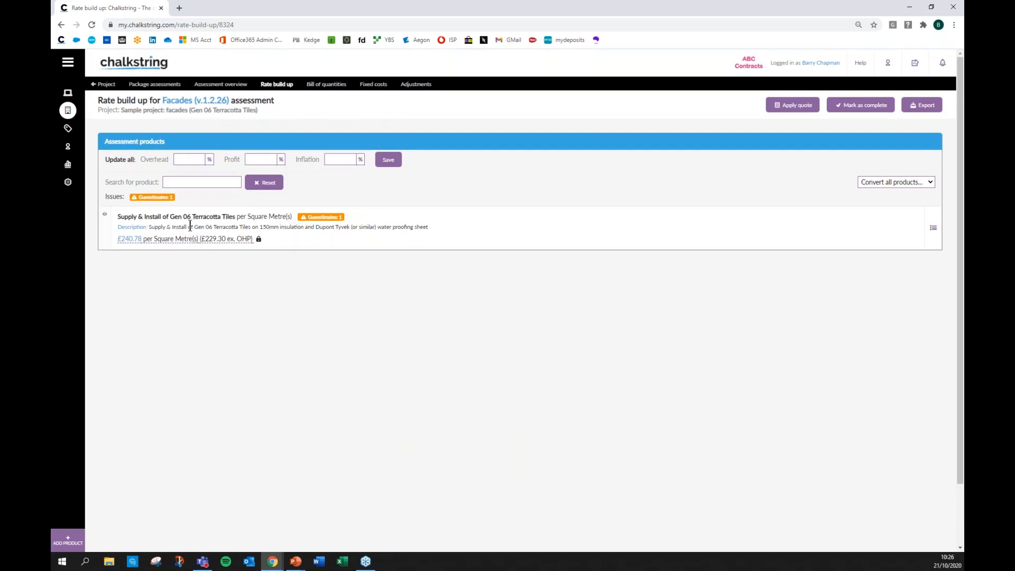
- Open the Gen 06 Terracotta Tiles product's bill of quantities, review the quantities per elevation, and close it
{"action": "left_click", "coordinate": [932, 230]}
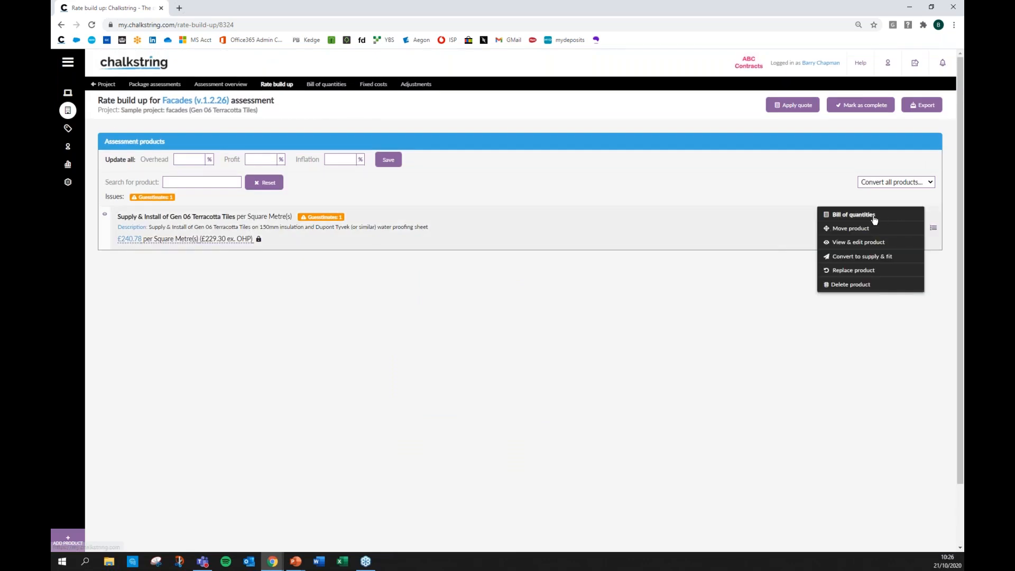
{"action": "left_click", "coordinate": [874, 220]}
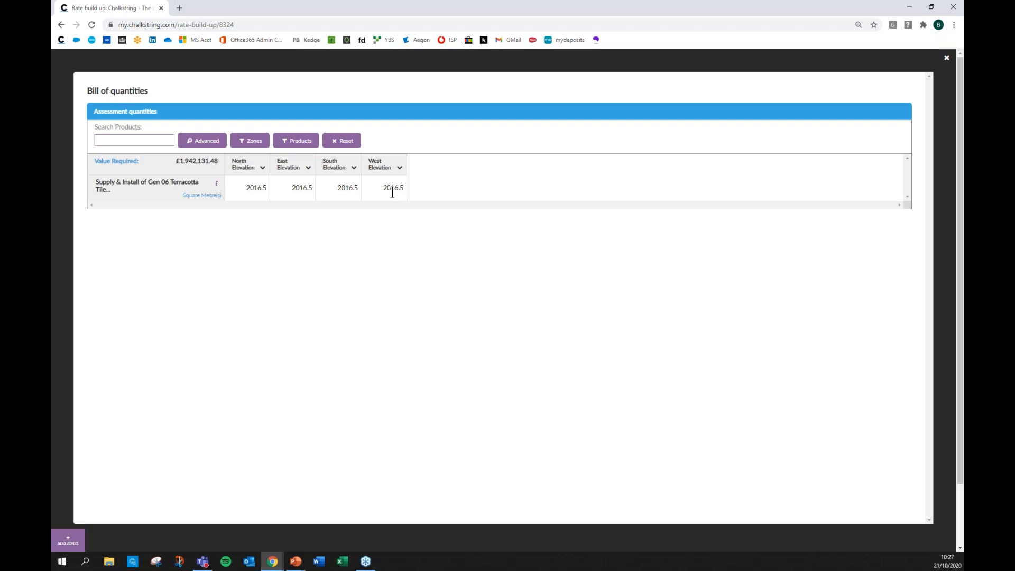
{"action": "double_click", "coordinate": [256, 189]}
{"action": "double_click", "coordinate": [297, 188]}
{"action": "double_click", "coordinate": [347, 189]}
{"action": "left_click", "coordinate": [947, 59]}
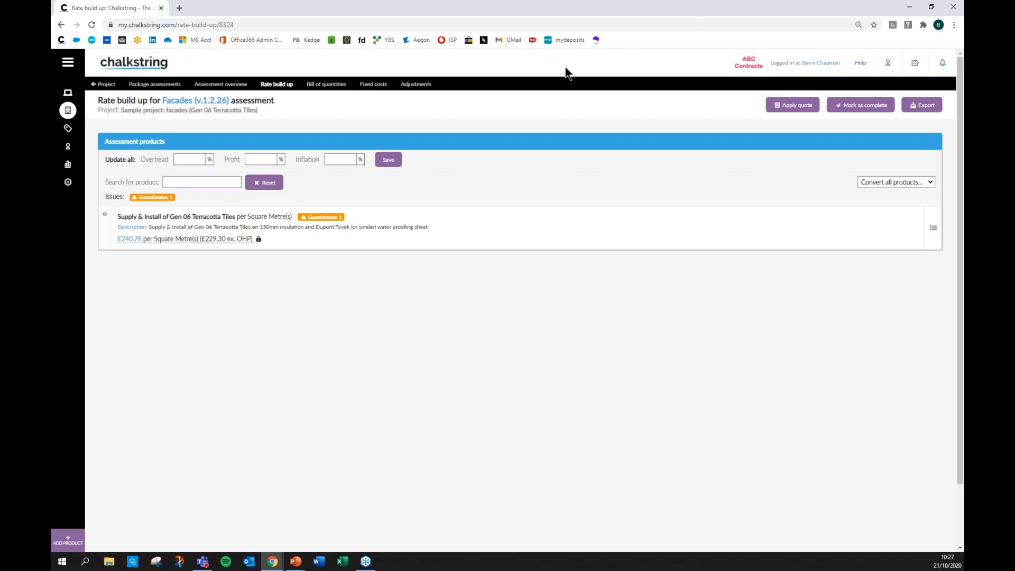
- In the Facades assessment overview, examine the breakdown of measured costs and of overhead and profit
{"action": "left_click", "coordinate": [227, 85]}
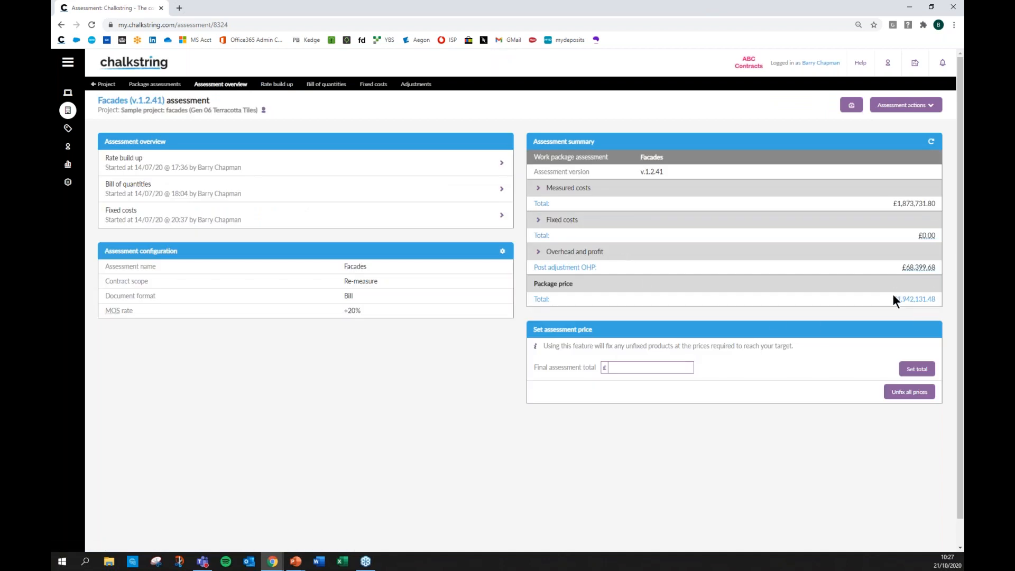
{"action": "left_click", "coordinate": [538, 187]}
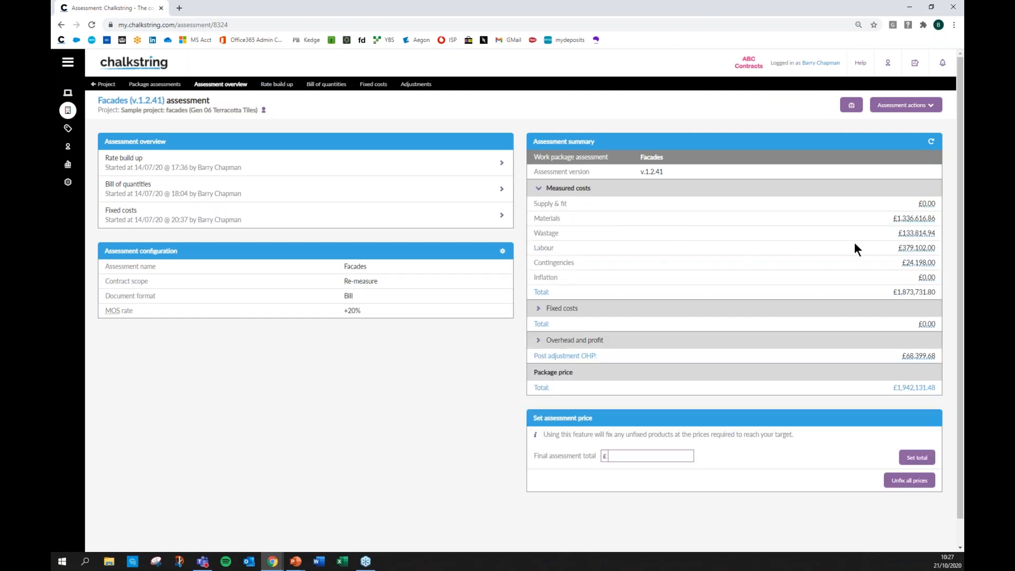
{"action": "mouse_move", "coordinate": [915, 218]}
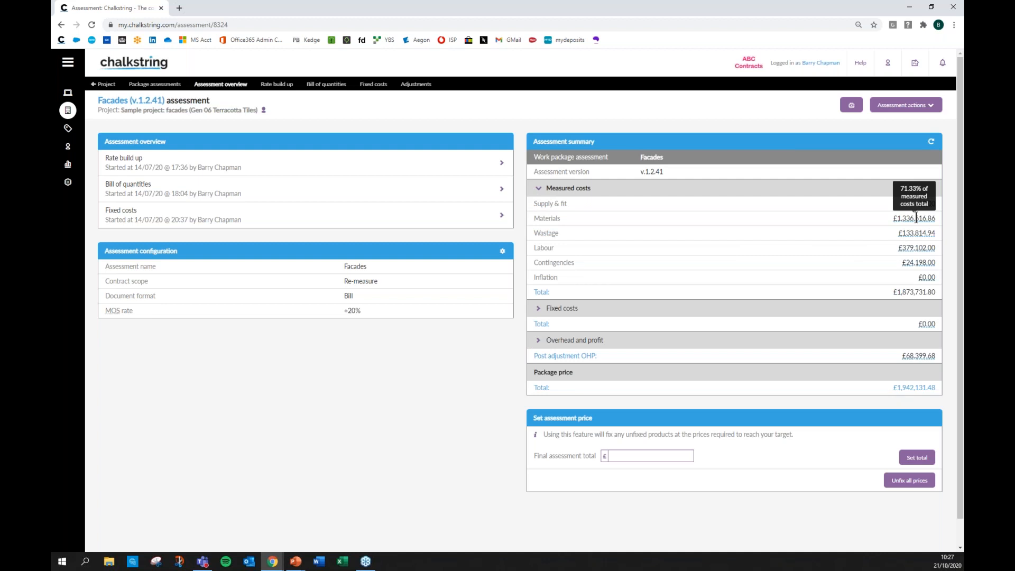
{"action": "mouse_move", "coordinate": [916, 235]}
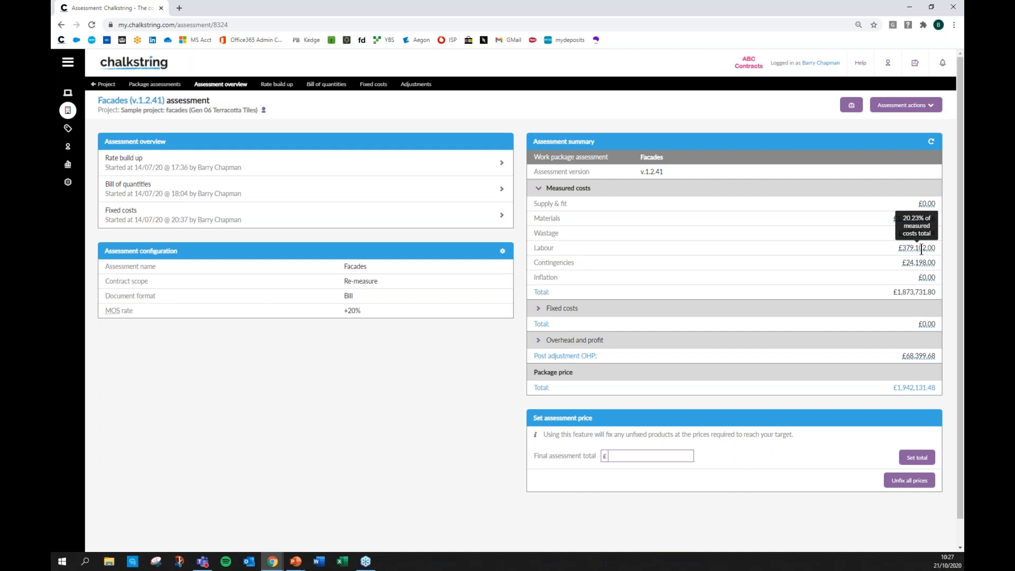
{"action": "left_click", "coordinate": [537, 340]}
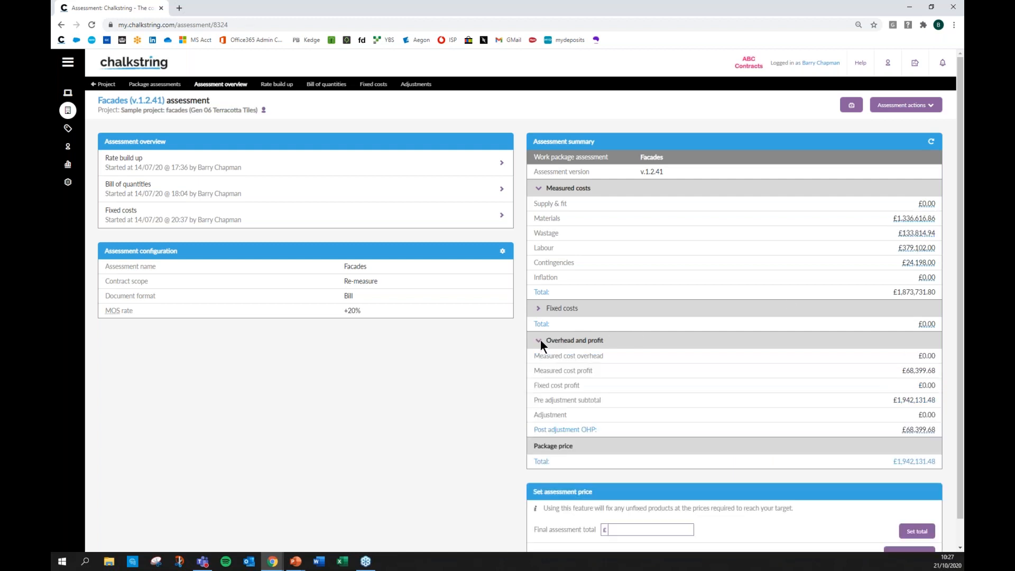
{"action": "scroll", "coordinate": [650, 348], "scroll_direction": "down", "scroll_amount": 1}
{"action": "mouse_move", "coordinate": [908, 403]}
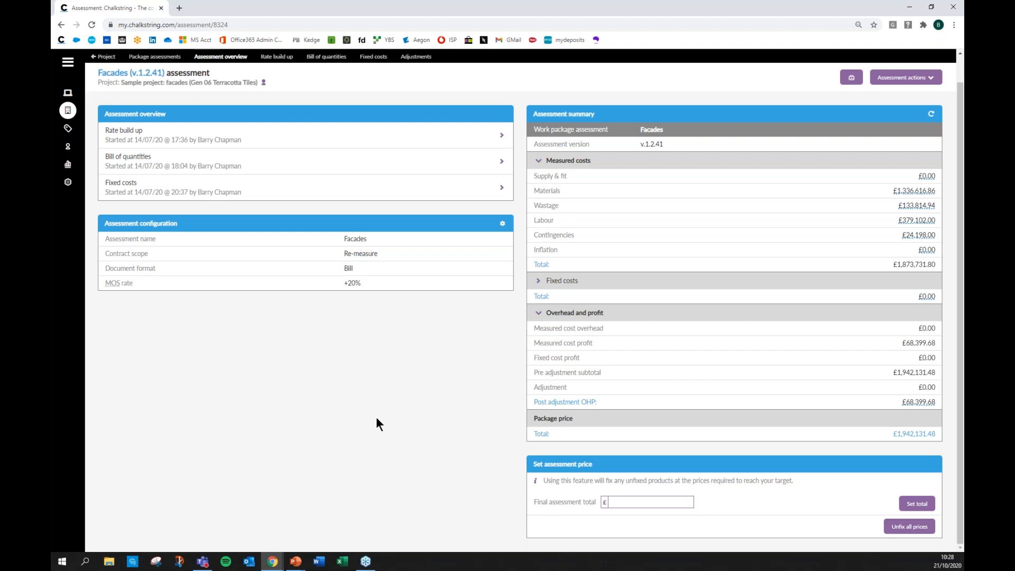
- Open the Bill import example assessment in the Ceilings package of project 001 Estimating webinar 21/10/20 and check its rate build up
{"action": "left_click", "coordinate": [69, 111]}
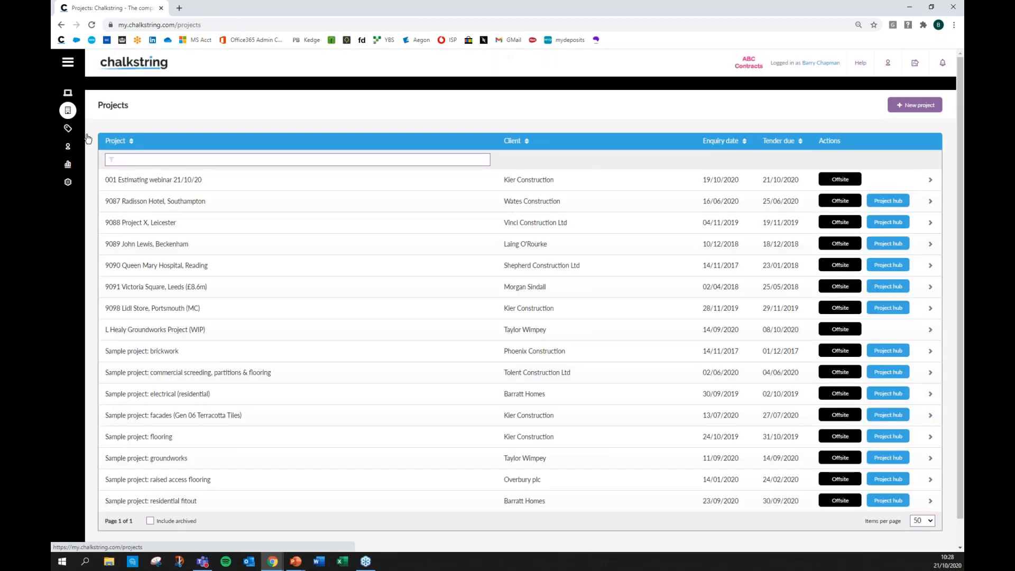
{"action": "left_click", "coordinate": [190, 183]}
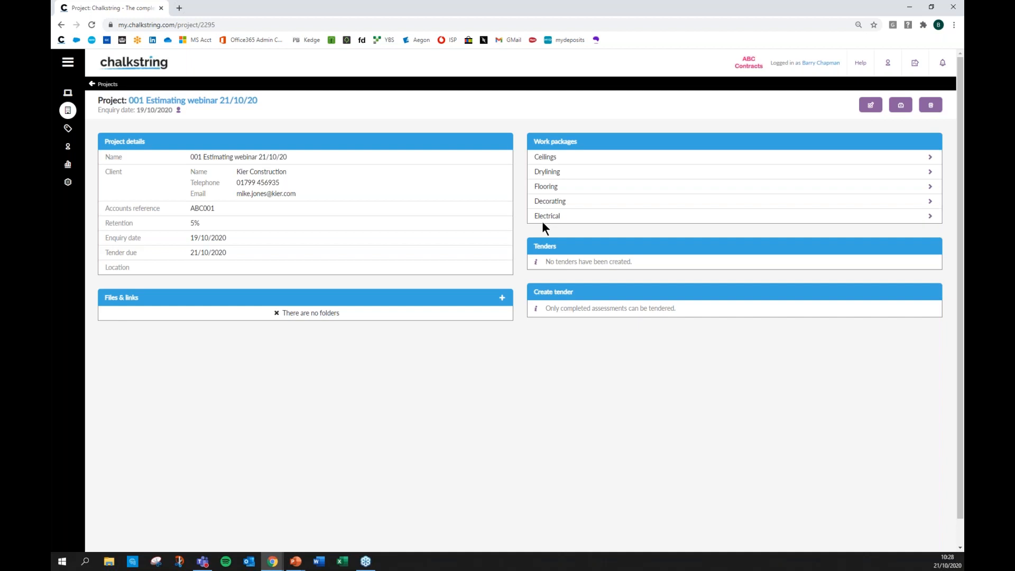
{"action": "left_click", "coordinate": [546, 162]}
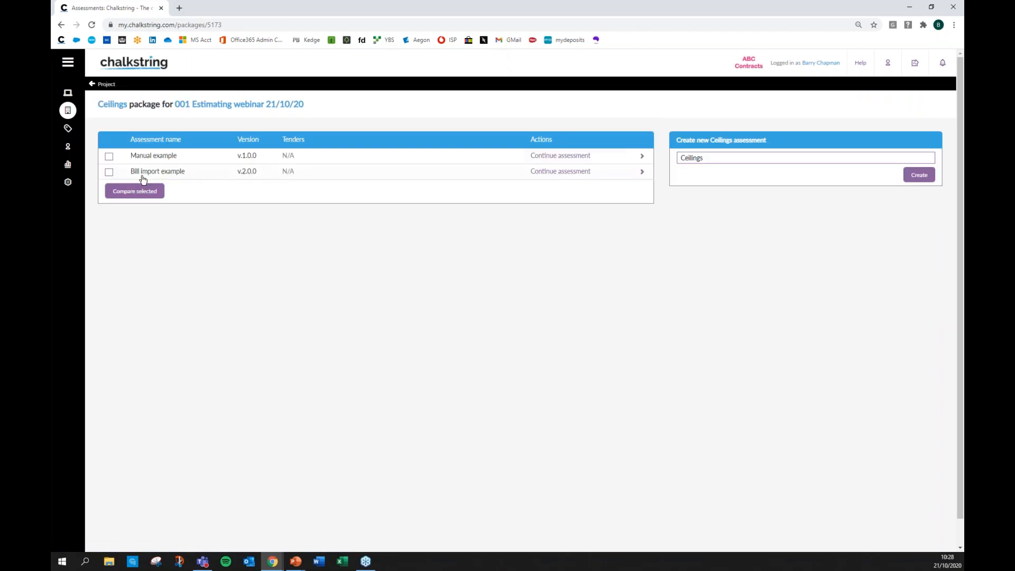
{"action": "left_click", "coordinate": [557, 172]}
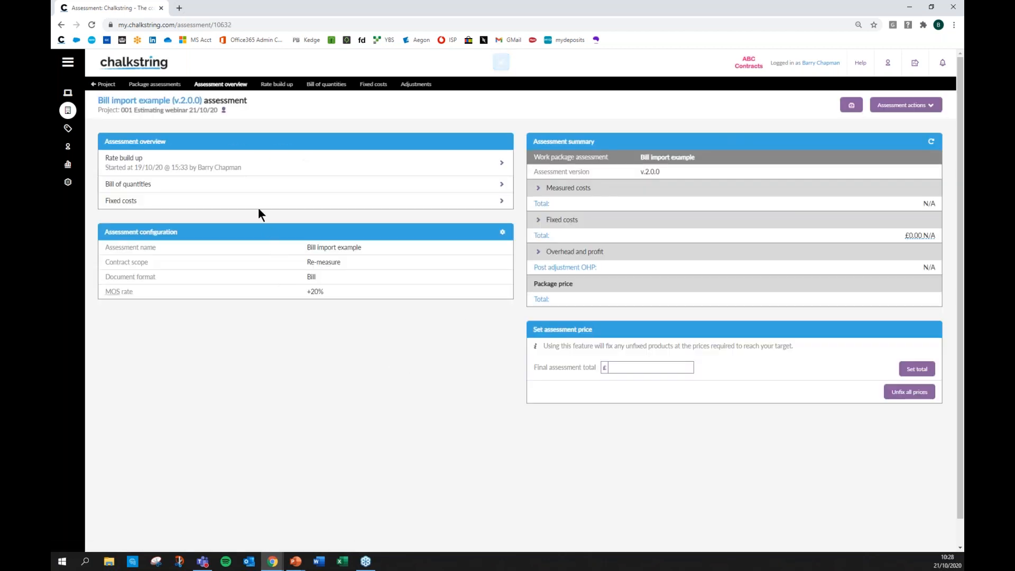
{"action": "left_click", "coordinate": [275, 85]}
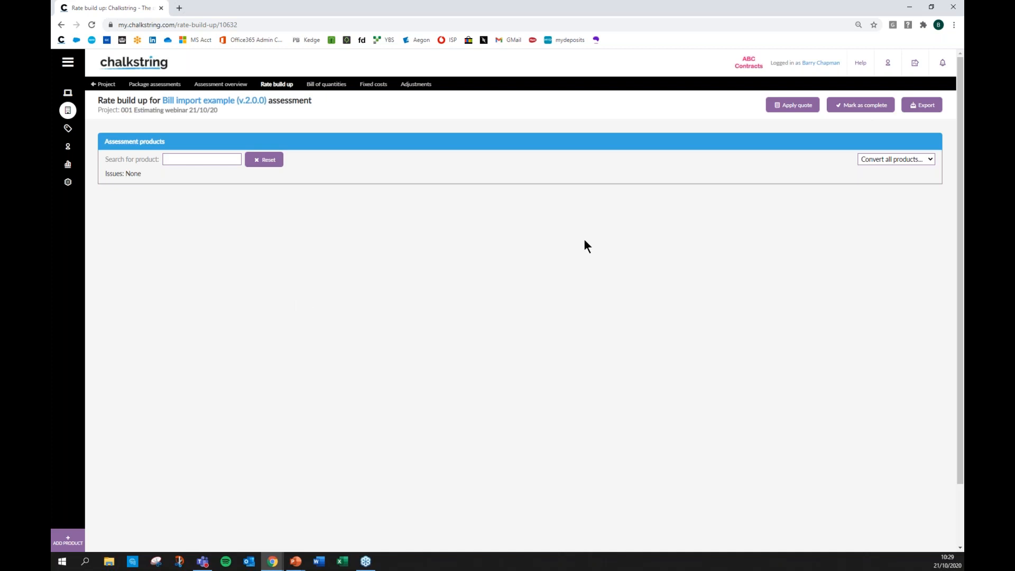
{"action": "left_click", "coordinate": [220, 85]}
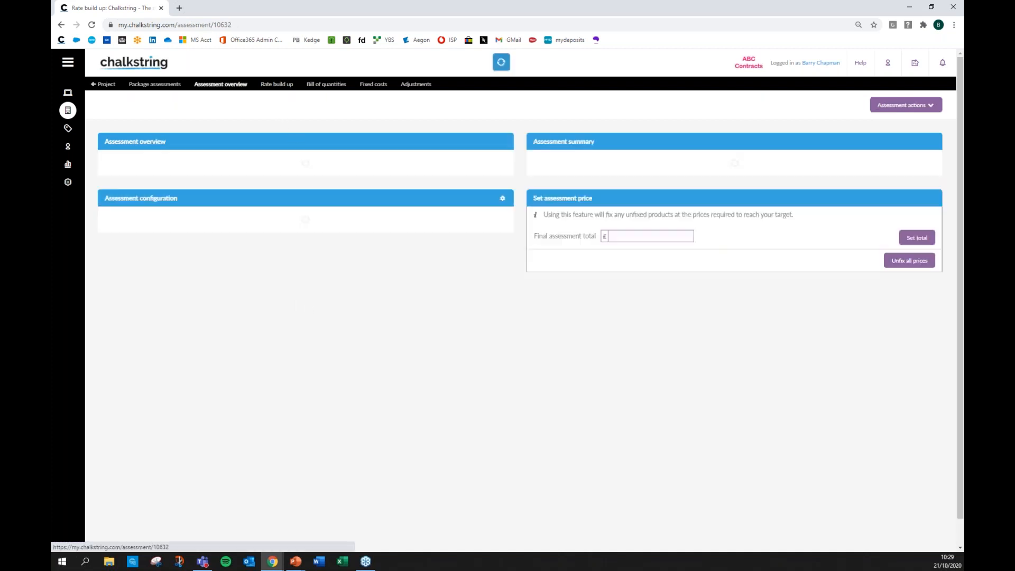
- Import the client bill template file Sample bill import.xlsx into the Bill import example assessment
{"action": "left_click", "coordinate": [875, 109]}
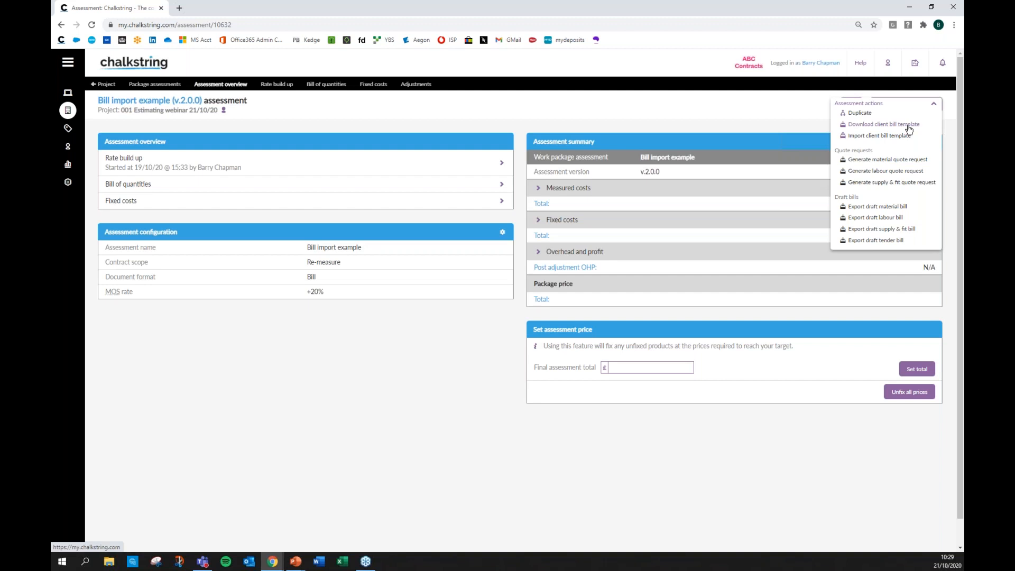
{"action": "left_click", "coordinate": [872, 139]}
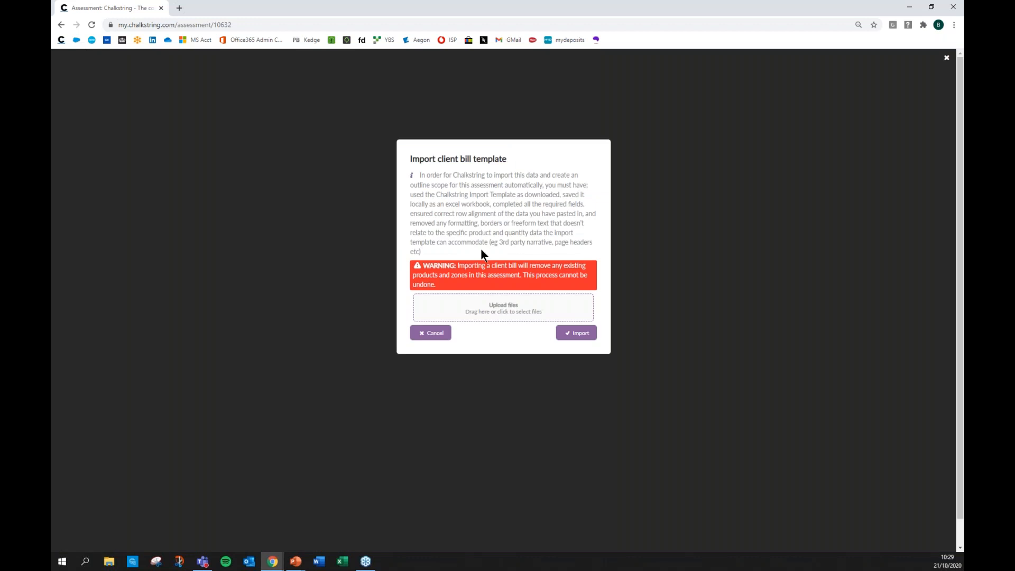
{"action": "left_click", "coordinate": [501, 307]}
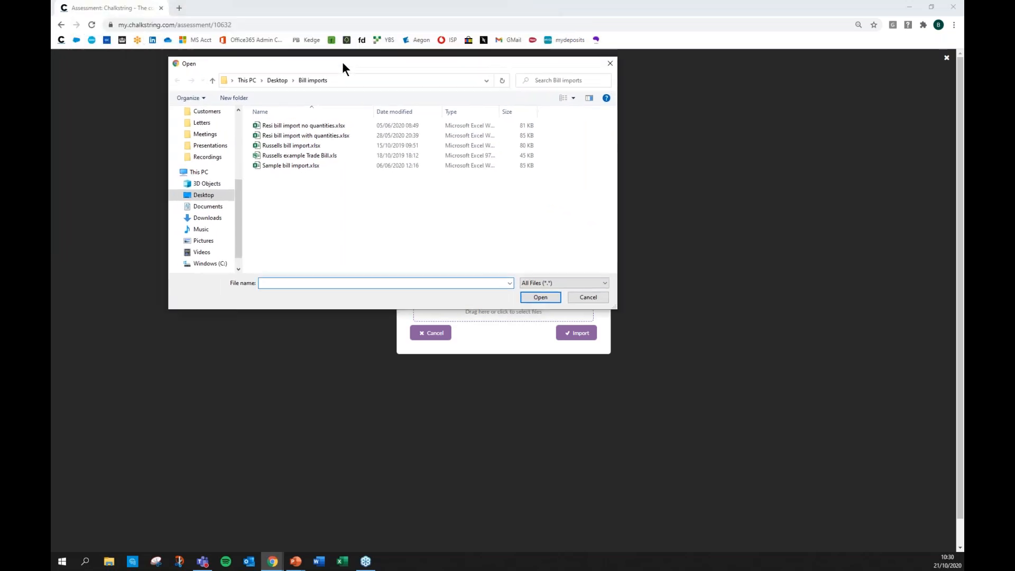
{"action": "left_click", "coordinate": [288, 166]}
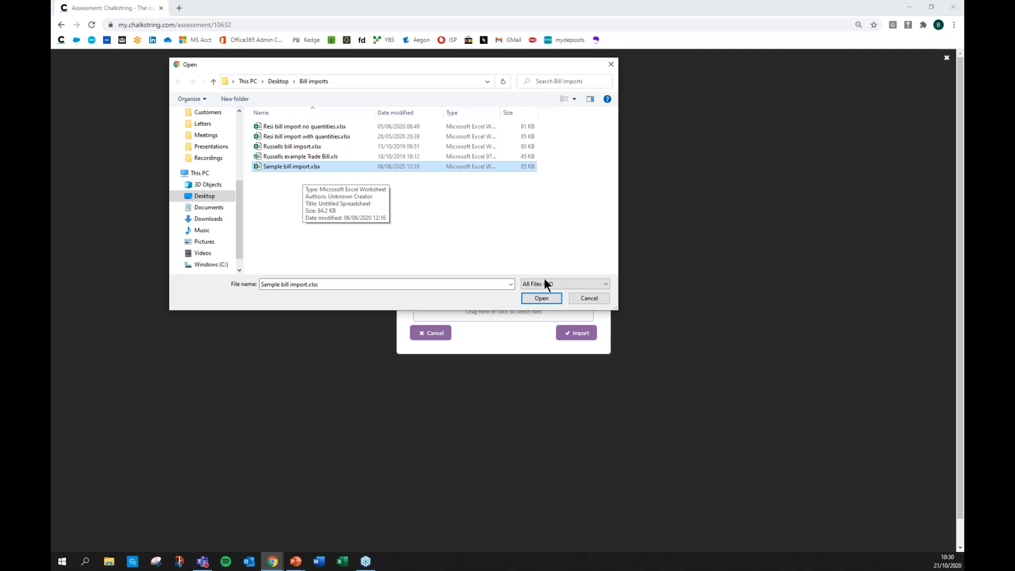
{"action": "left_click", "coordinate": [540, 297]}
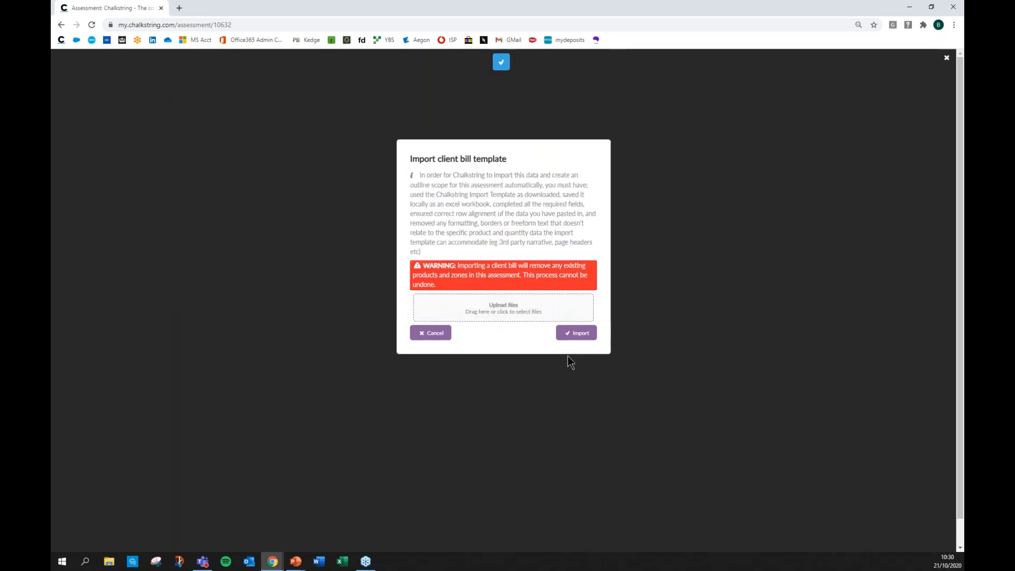
{"action": "left_click", "coordinate": [578, 334]}
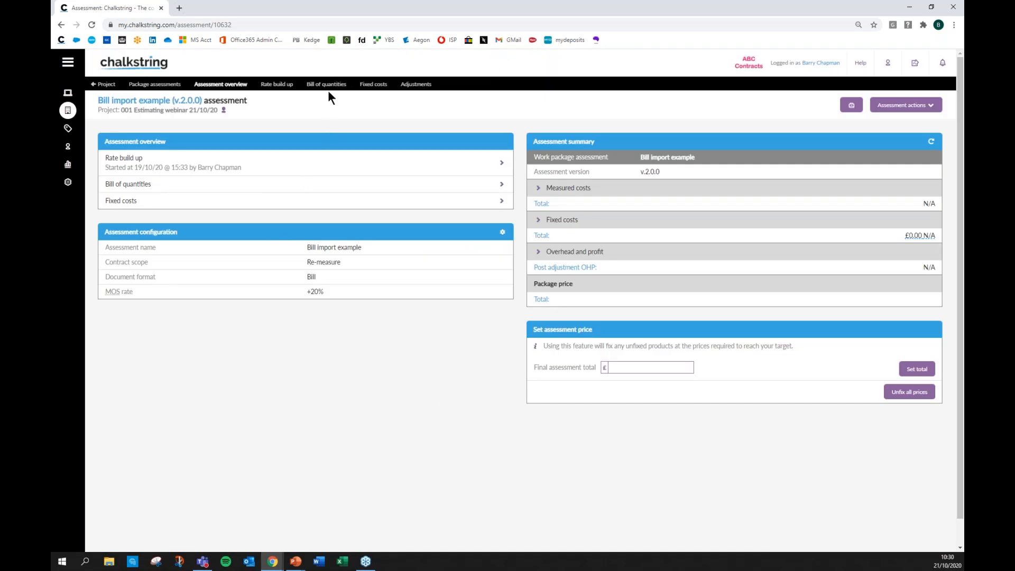
- Review the imported products and quantities in the bill of quantities, including the details of Ceiling Type 1 - MF ceiling
{"action": "left_click", "coordinate": [326, 85]}
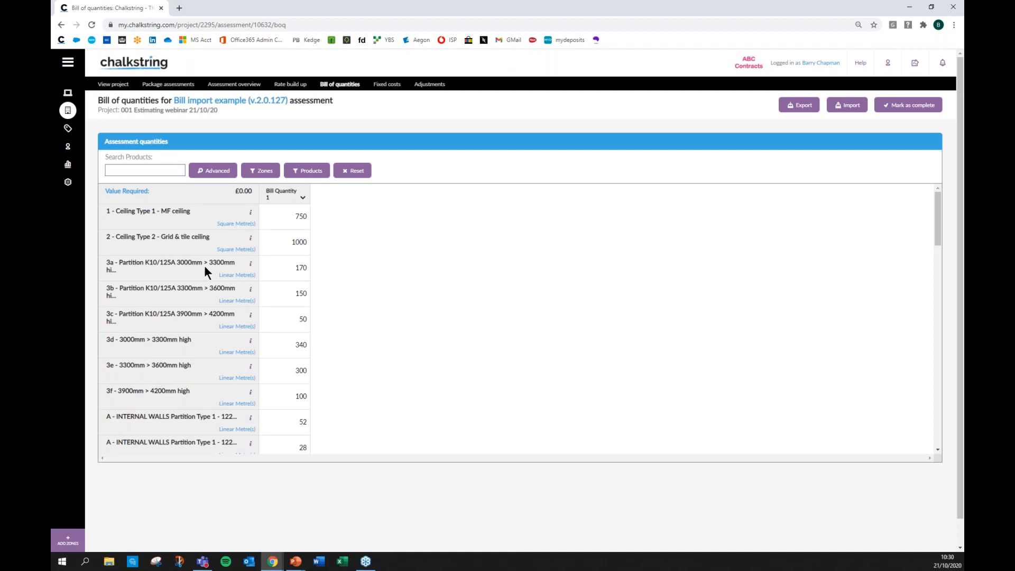
{"action": "scroll", "coordinate": [194, 235], "scroll_direction": "down", "scroll_amount": 10}
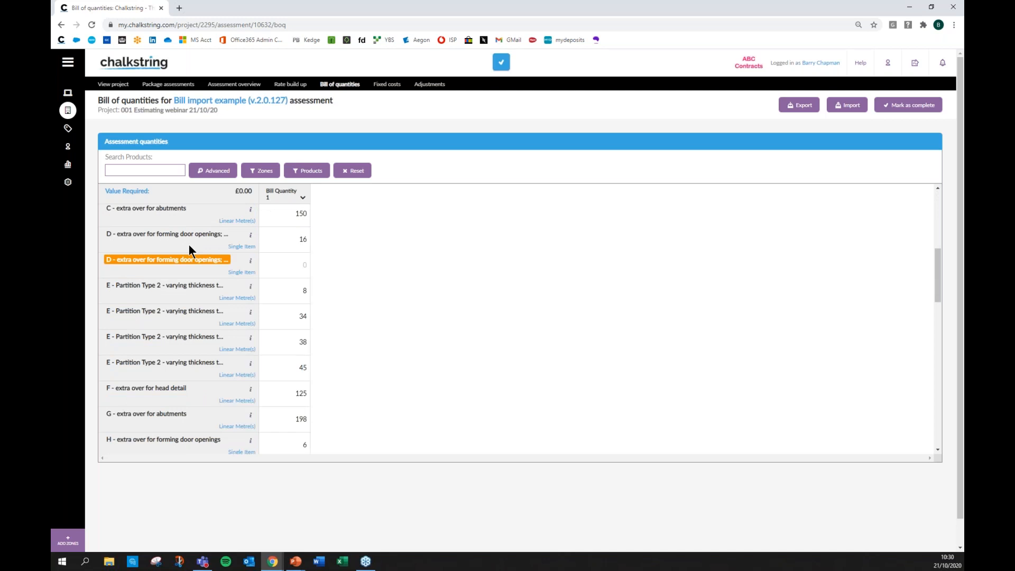
{"action": "scroll", "coordinate": [206, 328], "scroll_direction": "up", "scroll_amount": 10}
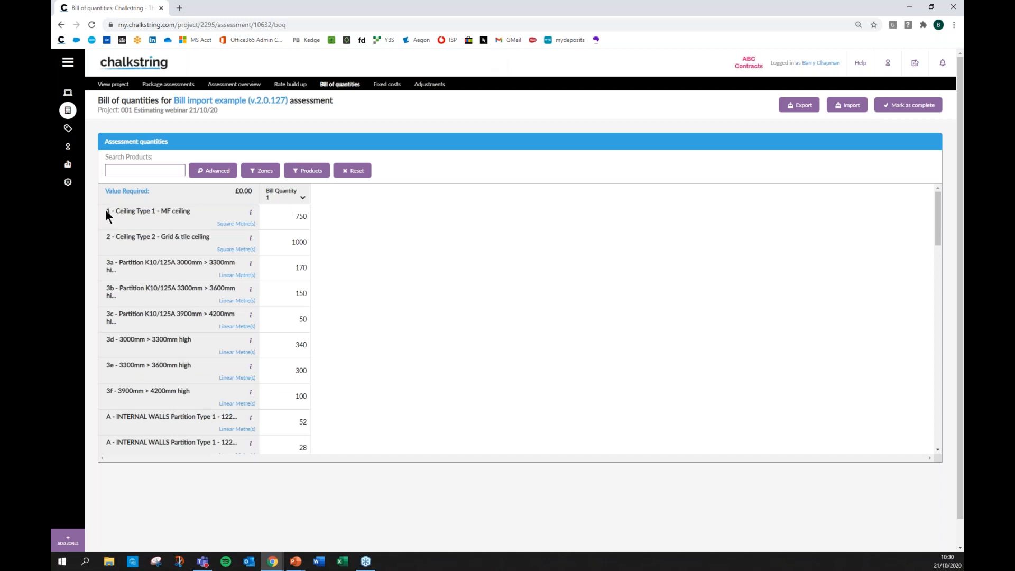
{"action": "left_click_drag", "start_coordinate": [106, 210], "coordinate": [110, 212]}
{"action": "left_click_drag", "start_coordinate": [116, 208], "coordinate": [187, 209]}
{"action": "left_click", "coordinate": [251, 216]}
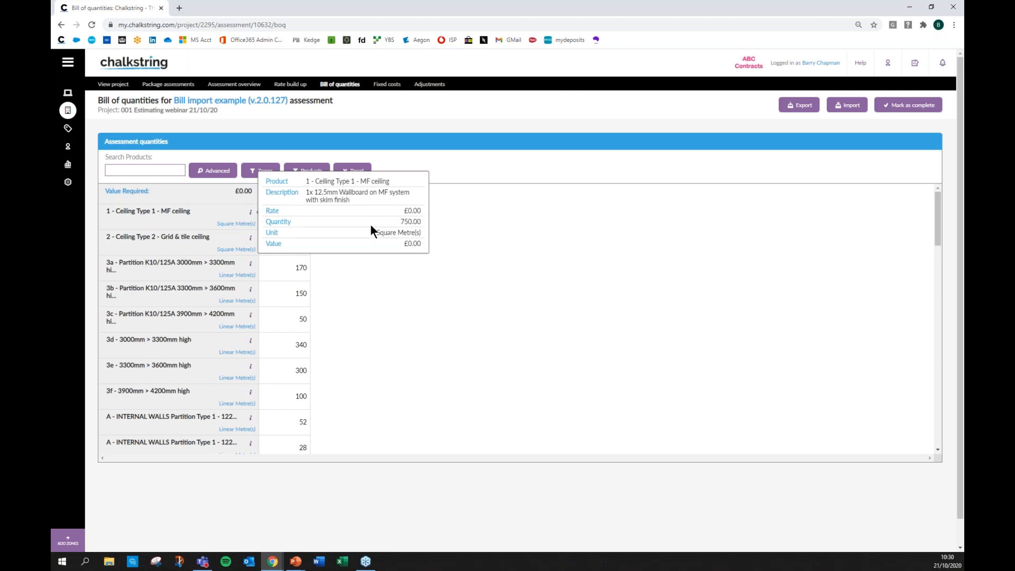
{"action": "left_click_drag", "start_coordinate": [376, 233], "coordinate": [417, 235]}
{"action": "left_click", "coordinate": [474, 247]}
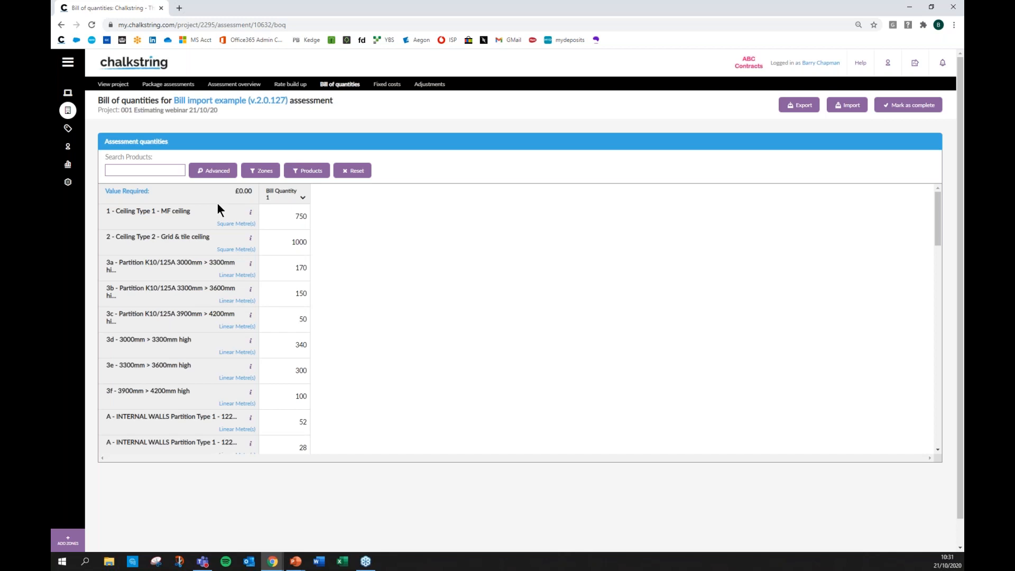
- Open the rate build up of the Manual example assessment in the project's Ceilings package
{"action": "left_click", "coordinate": [110, 85]}
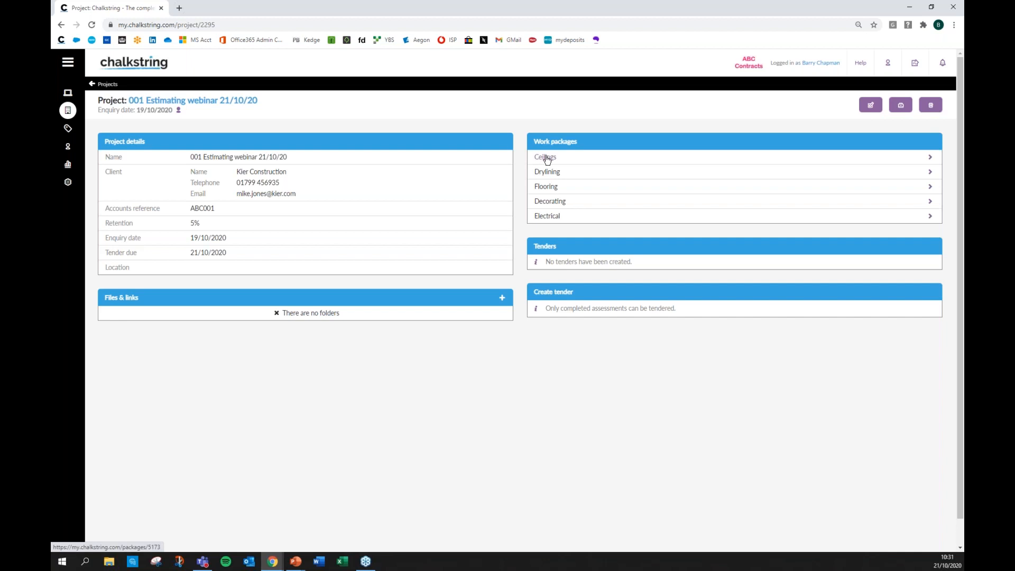
{"action": "left_click", "coordinate": [547, 159]}
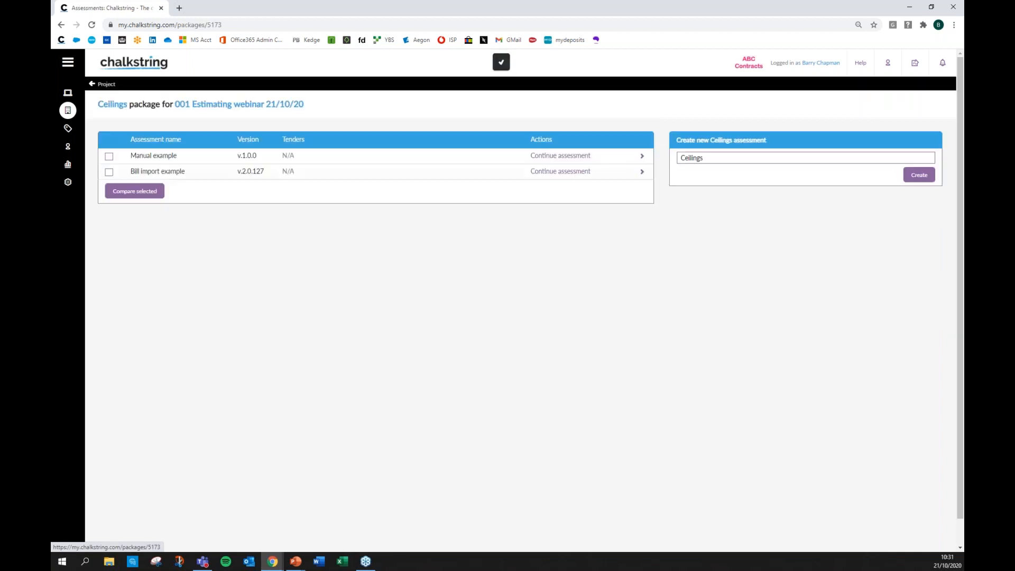
{"action": "left_click", "coordinate": [546, 157]}
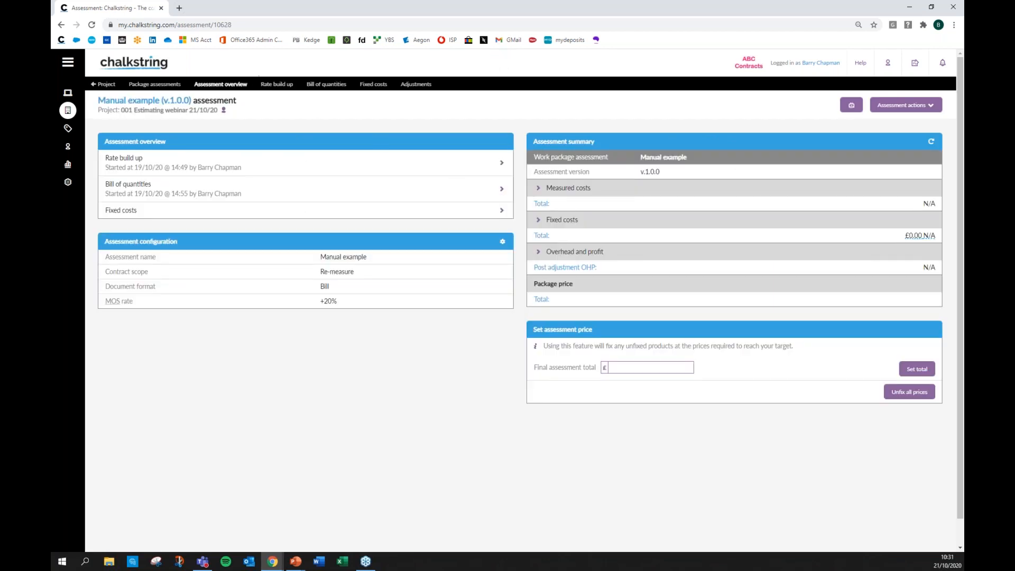
{"action": "left_click", "coordinate": [268, 85]}
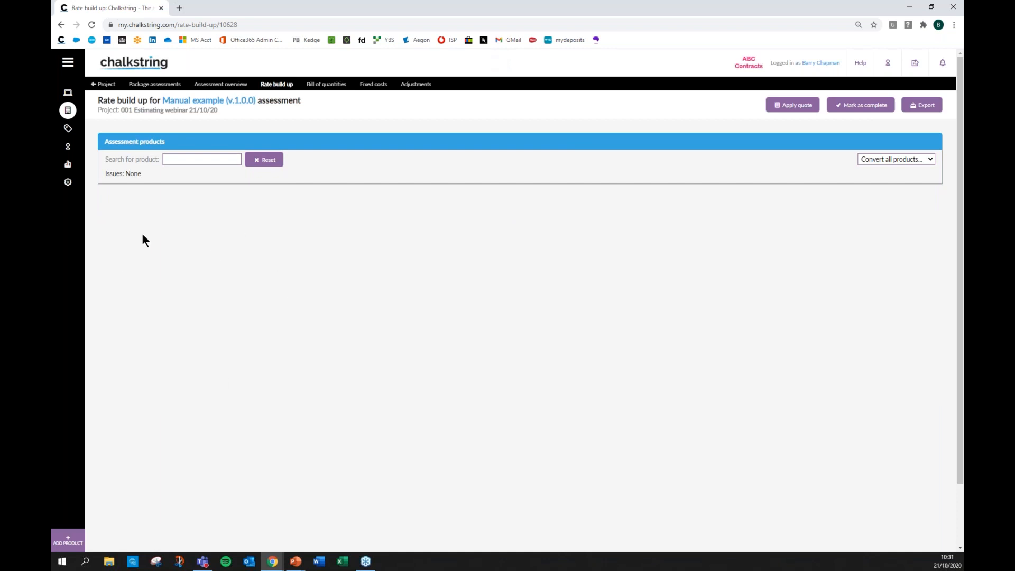
- Add the MF Ceiling and Grid & Tile Ceiling product templates to the assessment, filtering templates by "ceiling" with the sub group filter cleared
{"action": "left_click", "coordinate": [68, 541]}
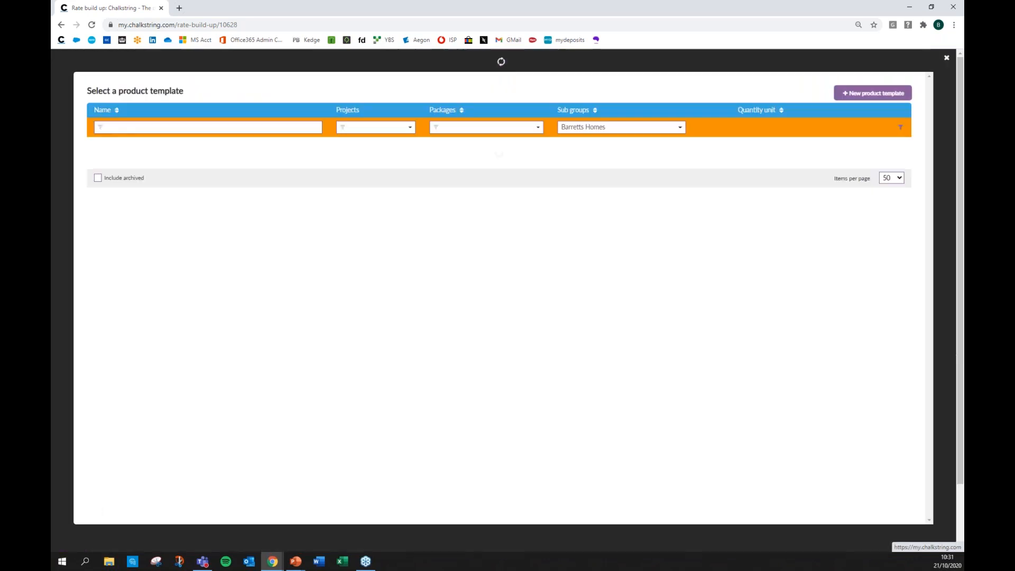
{"action": "left_click", "coordinate": [131, 125]}
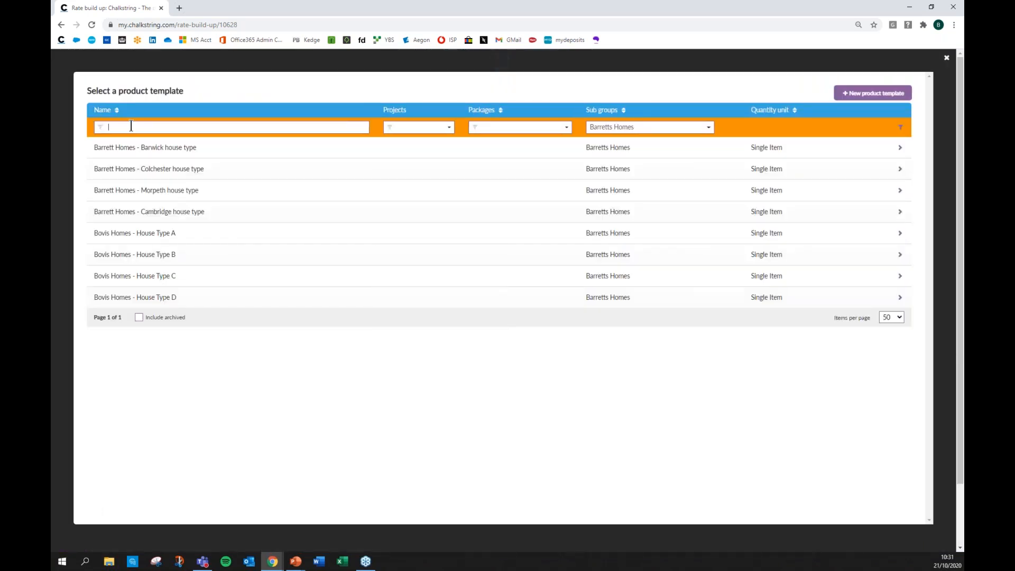
{"action": "type", "text": "ceiling"}
{"action": "left_click", "coordinate": [637, 128]}
{"action": "left_click", "coordinate": [694, 144]}
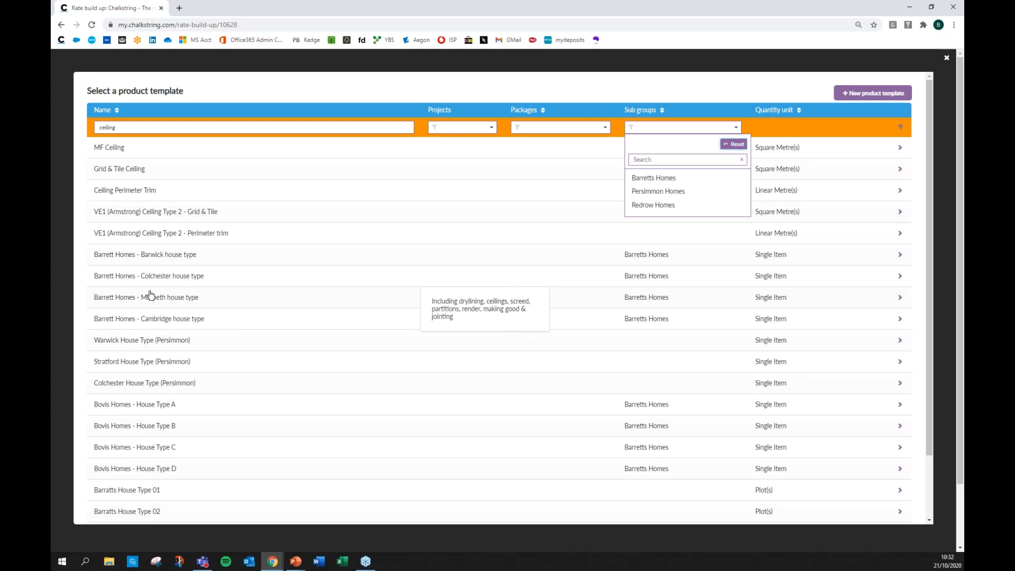
{"action": "left_click", "coordinate": [121, 152]}
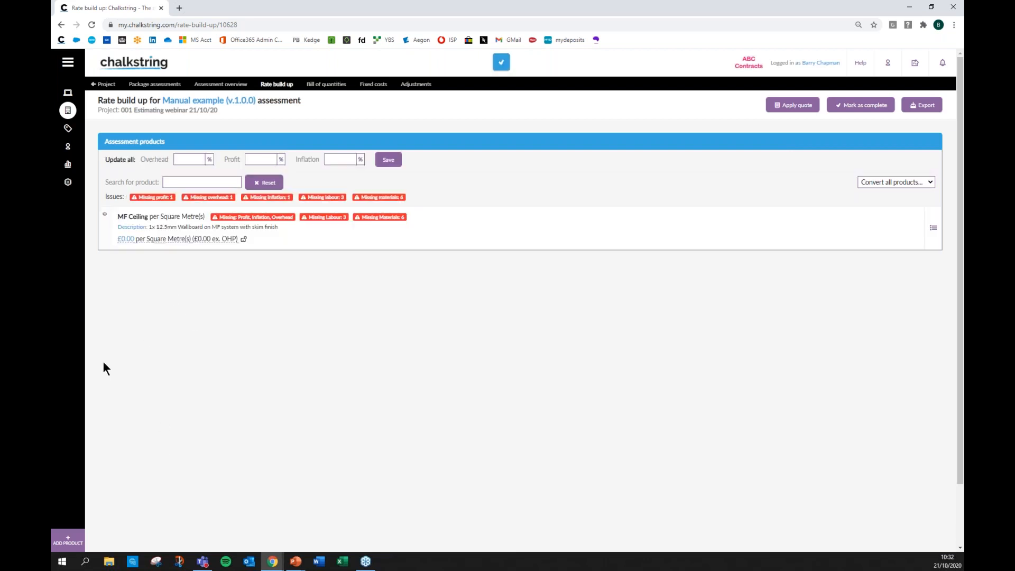
{"action": "left_click", "coordinate": [68, 543]}
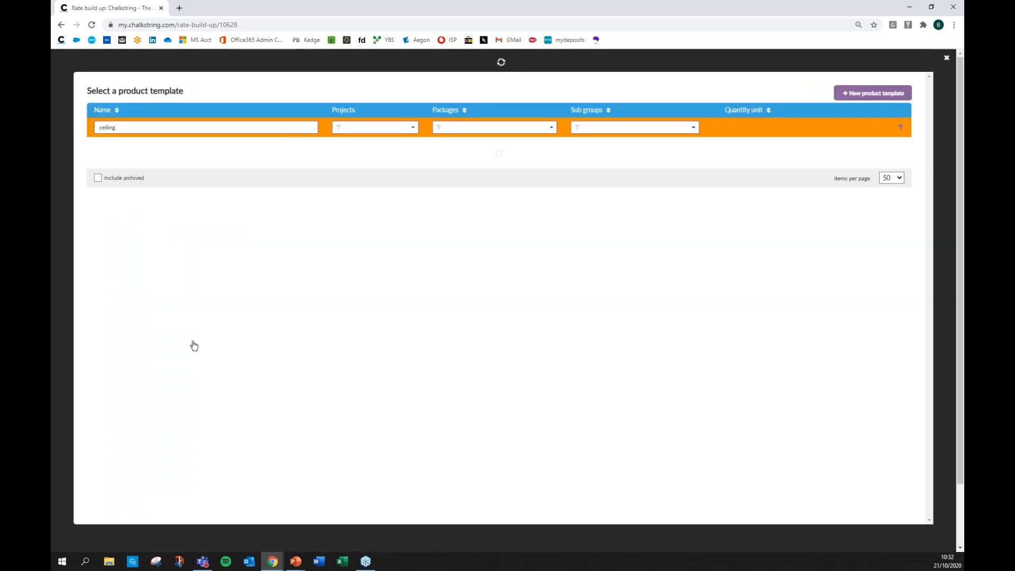
{"action": "left_click", "coordinate": [132, 170]}
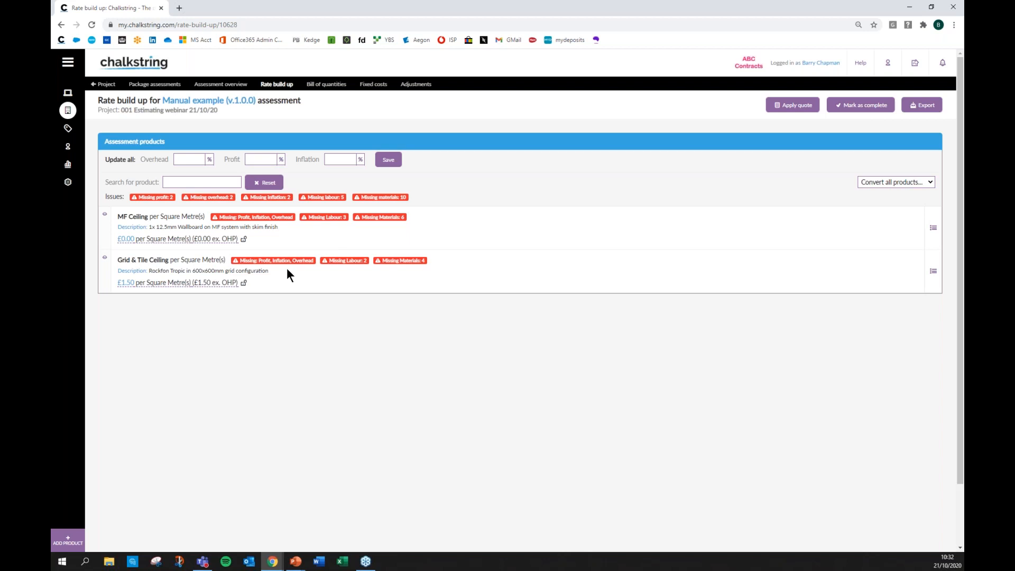
- Update all assessment products to 0% overhead, 25% profit and 0% inflation
{"action": "left_click", "coordinate": [193, 162]}
{"action": "type", "text": "0"}
{"action": "left_click", "coordinate": [251, 158]}
{"action": "type", "text": "25"}
{"action": "left_click", "coordinate": [339, 160]}
{"action": "type", "text": "0"}
{"action": "left_click", "coordinate": [382, 162]}
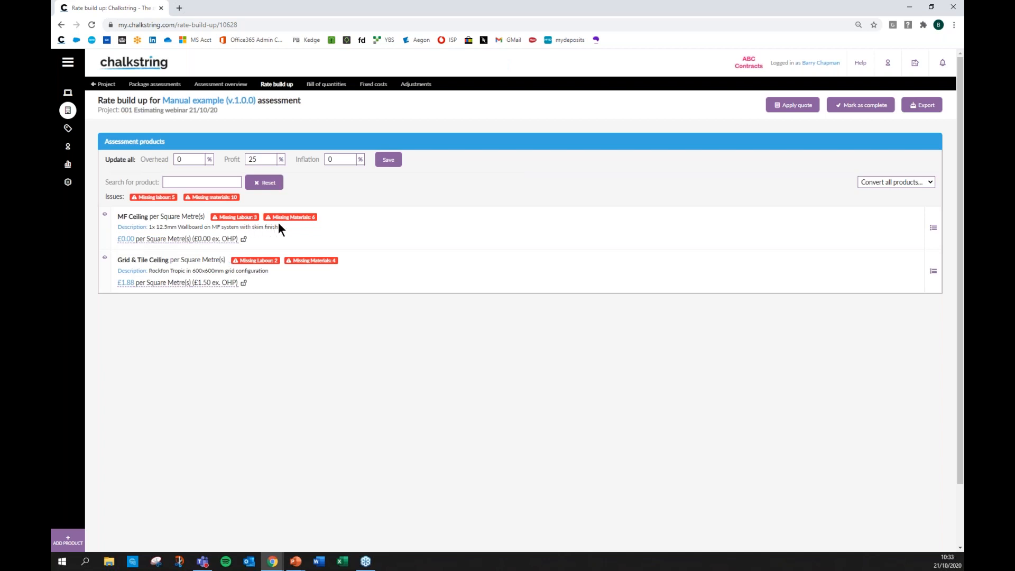
- Price the MF6 Perimeter Channel in the MF Ceiling product with SIG plc's £0.72 rate from BG list prices 2020
{"action": "left_click", "coordinate": [105, 214]}
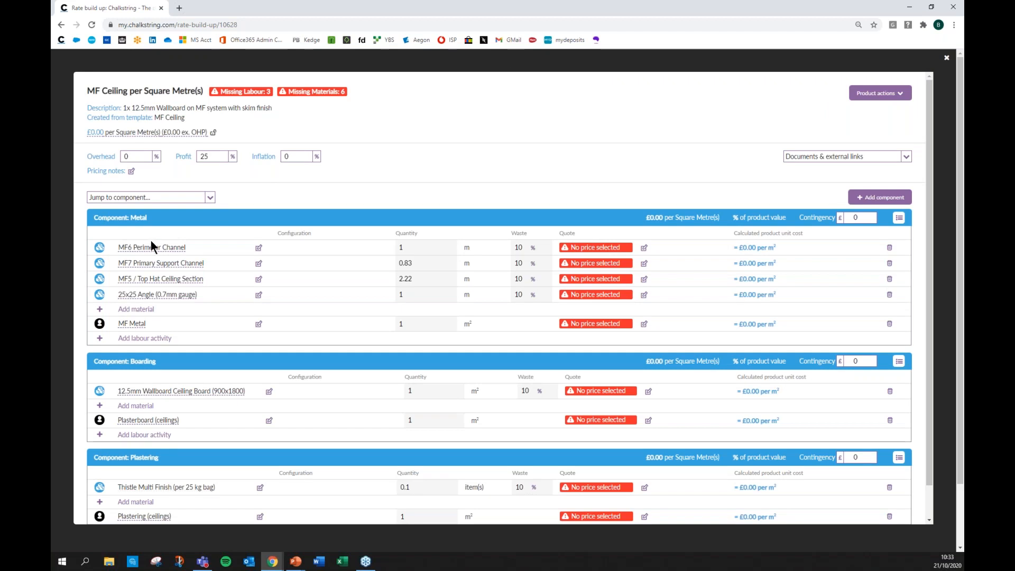
{"action": "scroll", "coordinate": [151, 241], "scroll_direction": "down", "scroll_amount": 1}
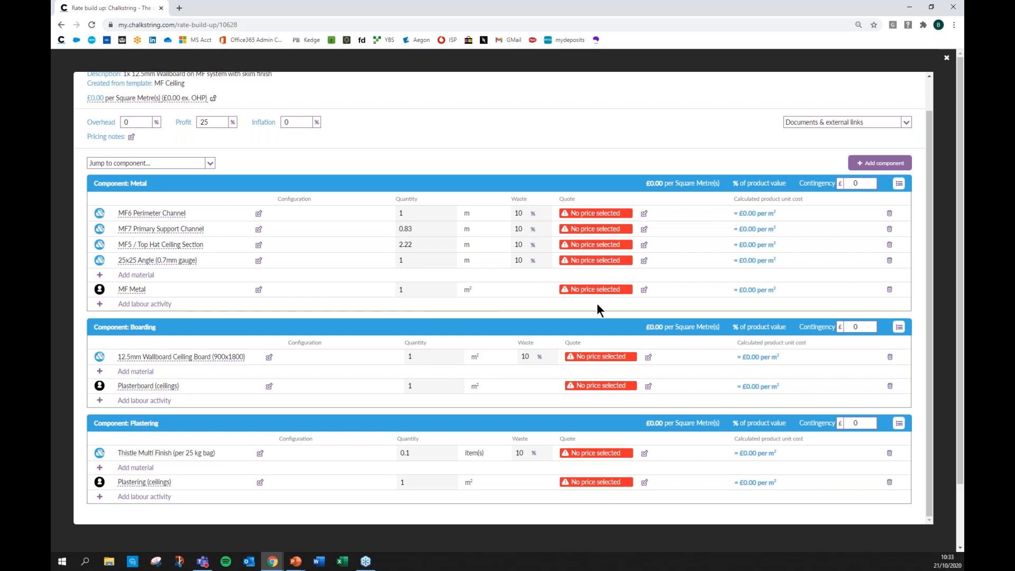
{"action": "scroll", "coordinate": [597, 309], "scroll_direction": "up", "scroll_amount": 1}
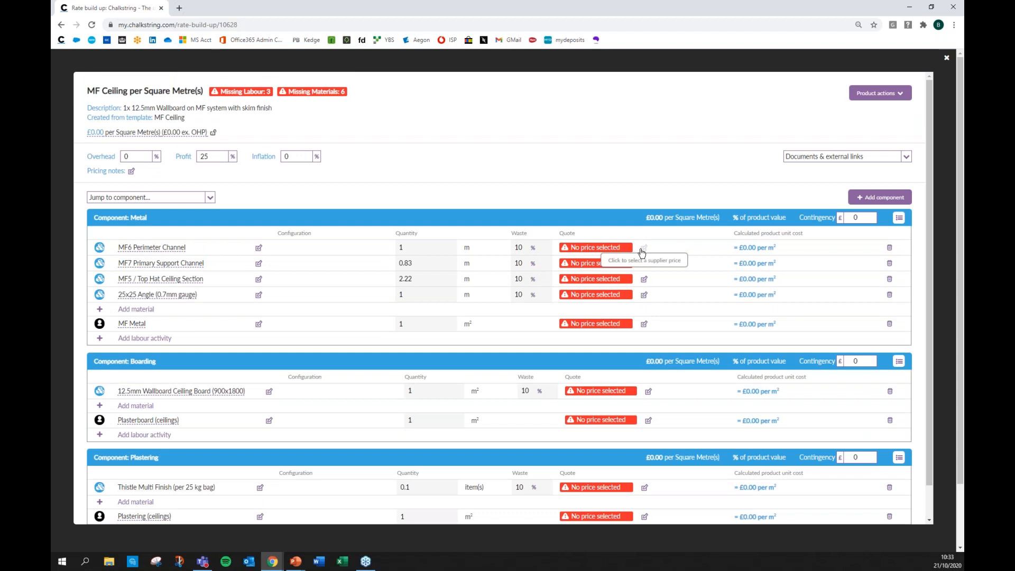
{"action": "left_click", "coordinate": [643, 248]}
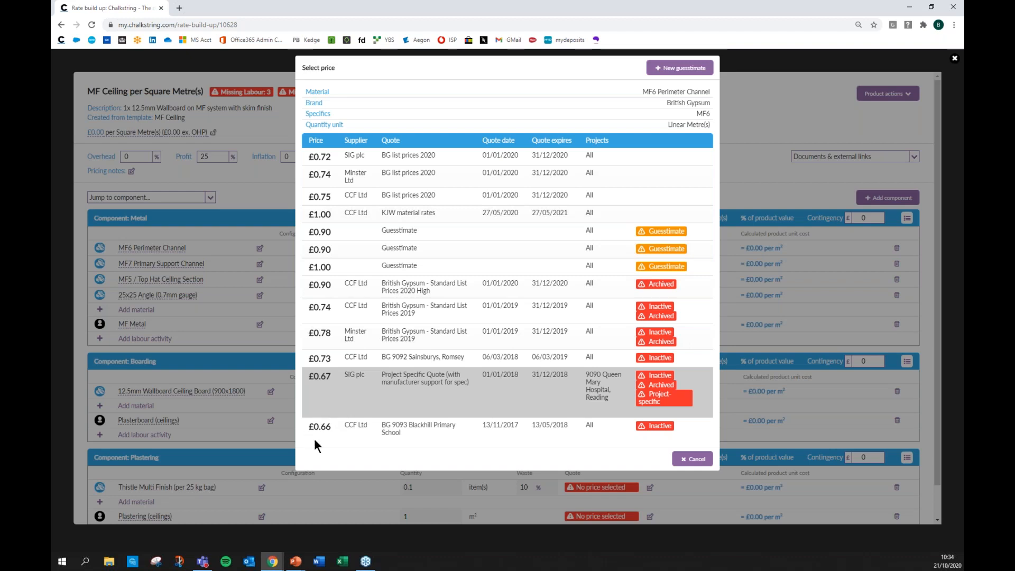
{"action": "left_click", "coordinate": [353, 157]}
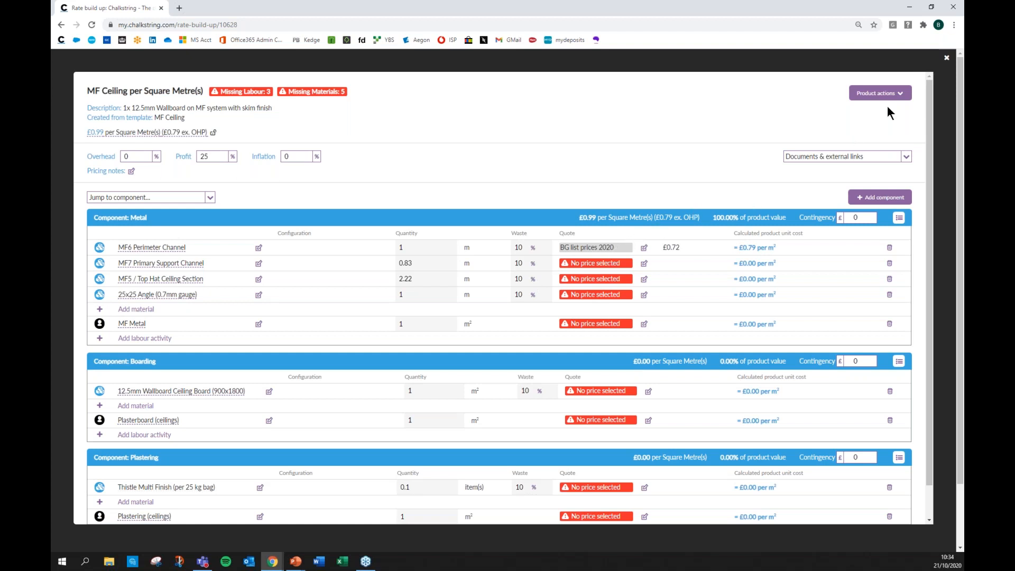
{"action": "left_click", "coordinate": [947, 57]}
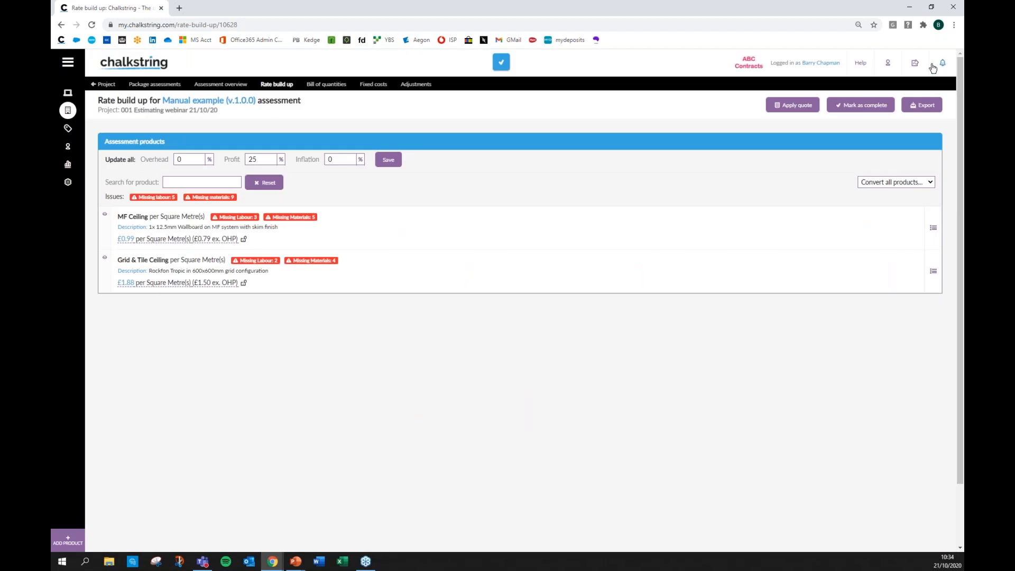
- Apply SIG plc's BG list prices 2020 material quote to the whole assessment
{"action": "left_click", "coordinate": [791, 107]}
{"action": "left_click", "coordinate": [781, 144]}
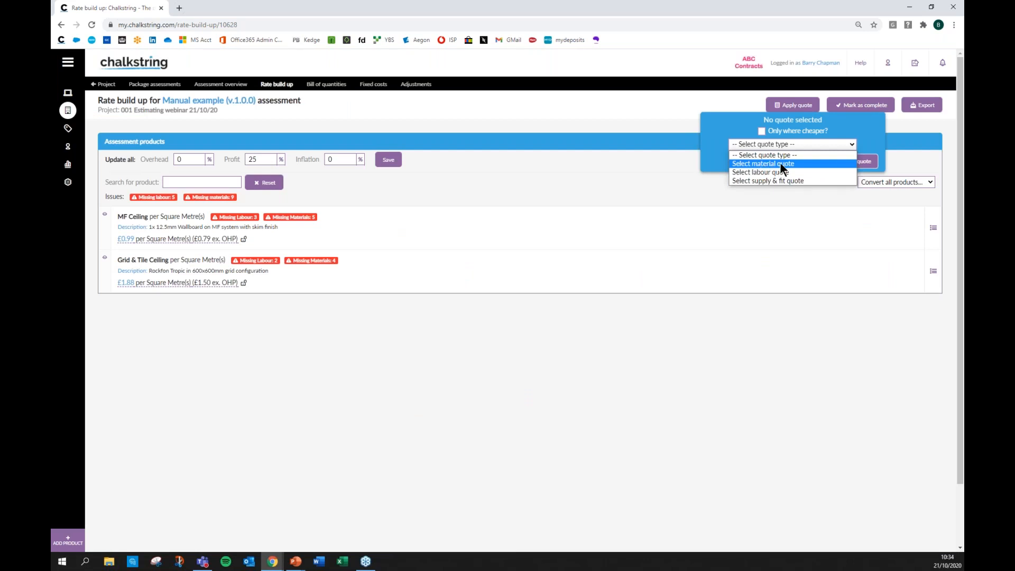
{"action": "left_click", "coordinate": [780, 164]}
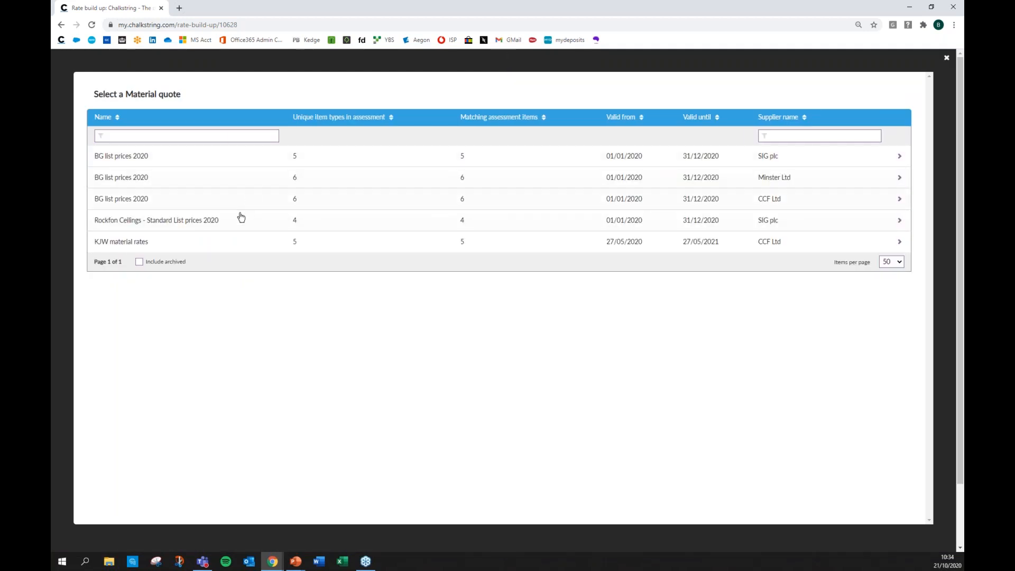
{"action": "left_click", "coordinate": [763, 157]}
{"action": "left_click", "coordinate": [857, 161]}
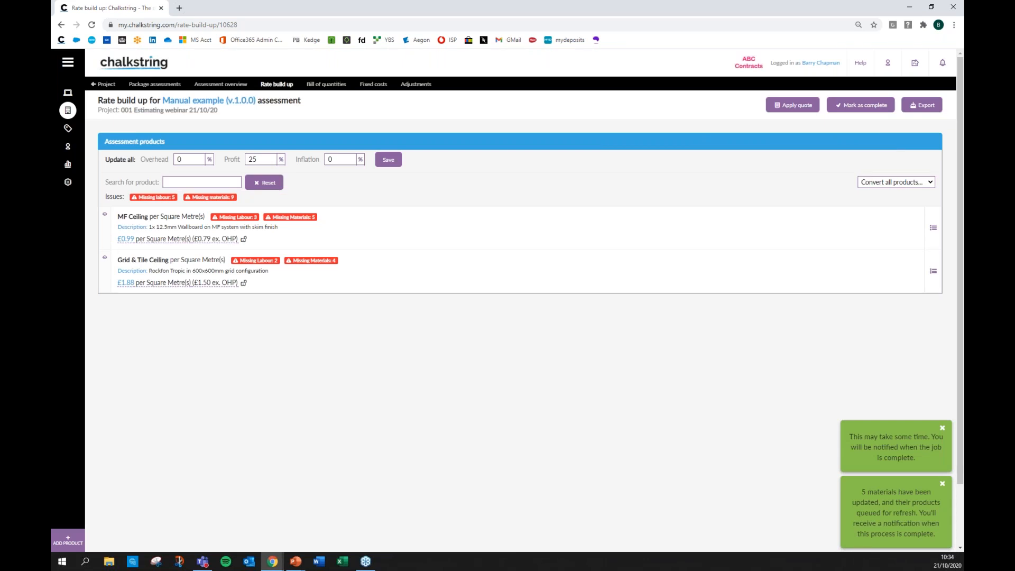
- Apply the Fitout estimating rates 2020 (Midlands) labour quote to the assessment
{"action": "left_click", "coordinate": [801, 110]}
{"action": "left_click", "coordinate": [802, 144]}
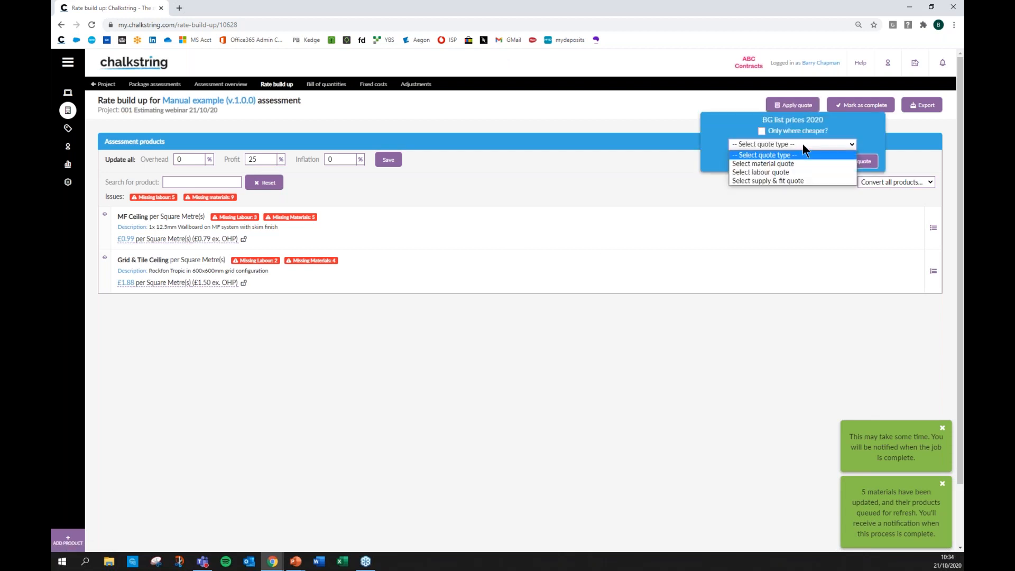
{"action": "left_click", "coordinate": [770, 172]}
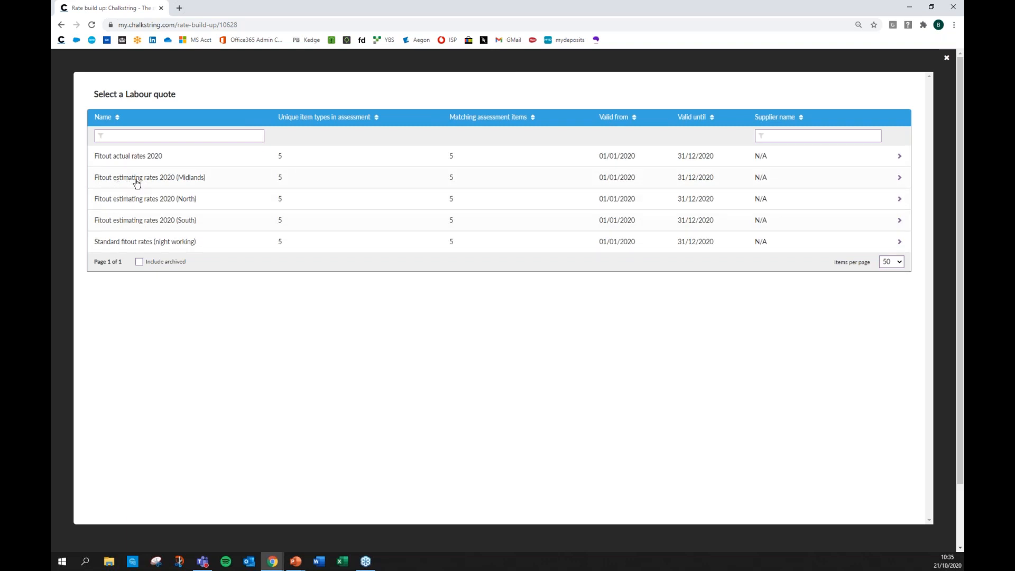
{"action": "left_click", "coordinate": [136, 180]}
{"action": "left_click", "coordinate": [857, 163]}
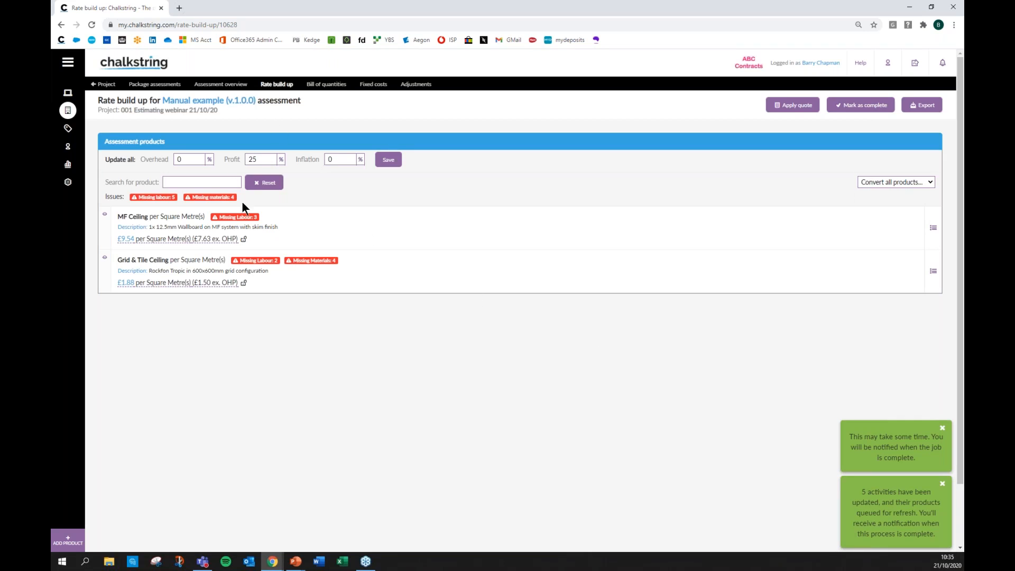
{"action": "left_click", "coordinate": [793, 106]}
{"action": "left_click", "coordinate": [790, 143]}
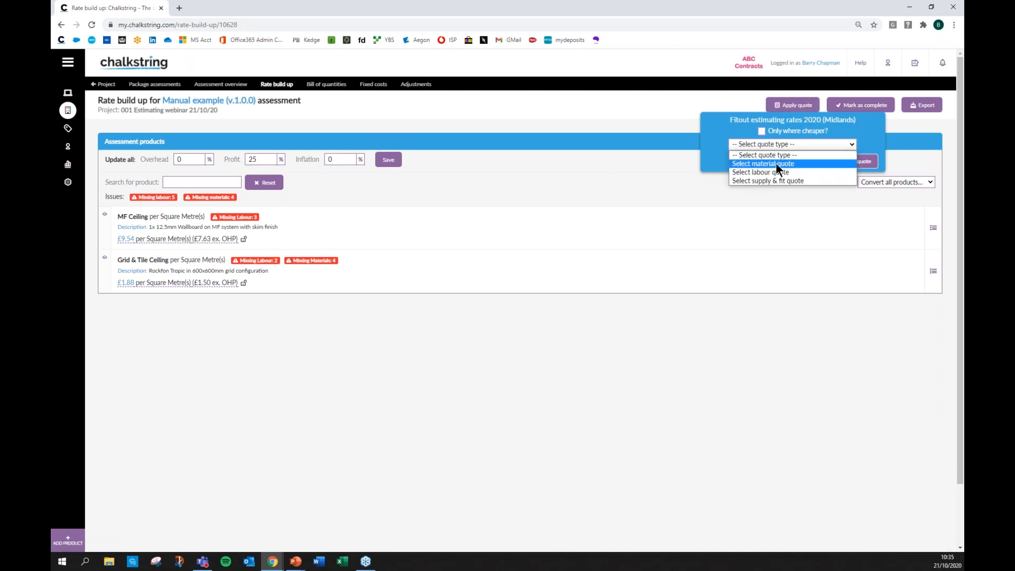
{"action": "left_click", "coordinate": [761, 132]}
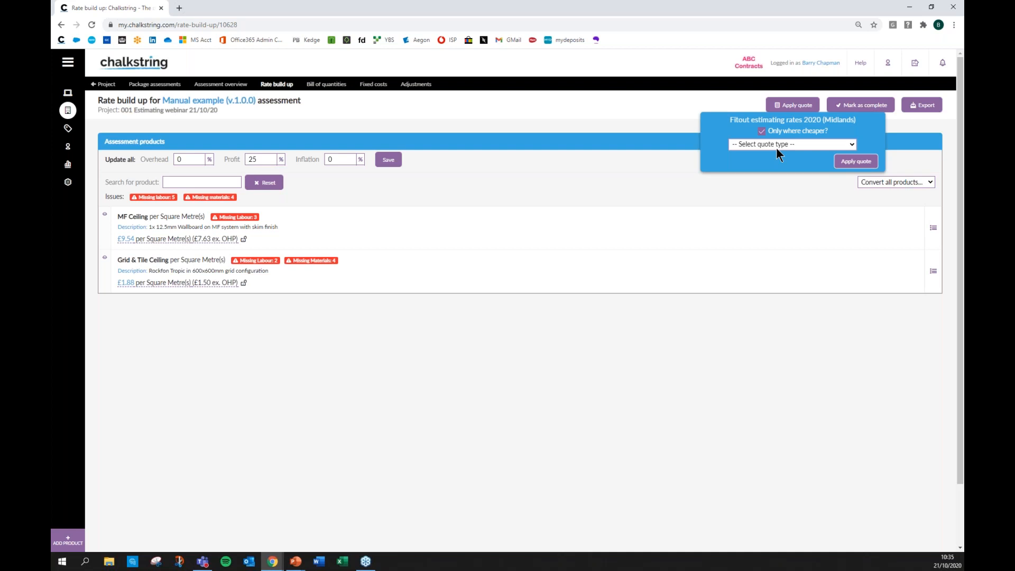
{"action": "left_click", "coordinate": [793, 105]}
- Refresh the rate build up and review the MF Ceiling price breakdown and the Grid & Tile Ceiling component prices
{"action": "left_click", "coordinate": [94, 23]}
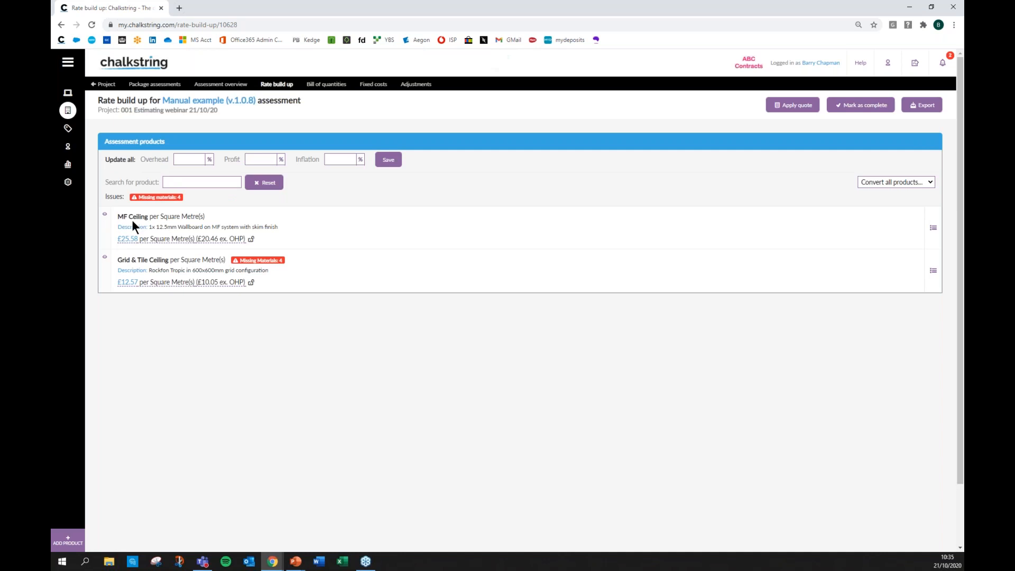
{"action": "left_click", "coordinate": [201, 240]}
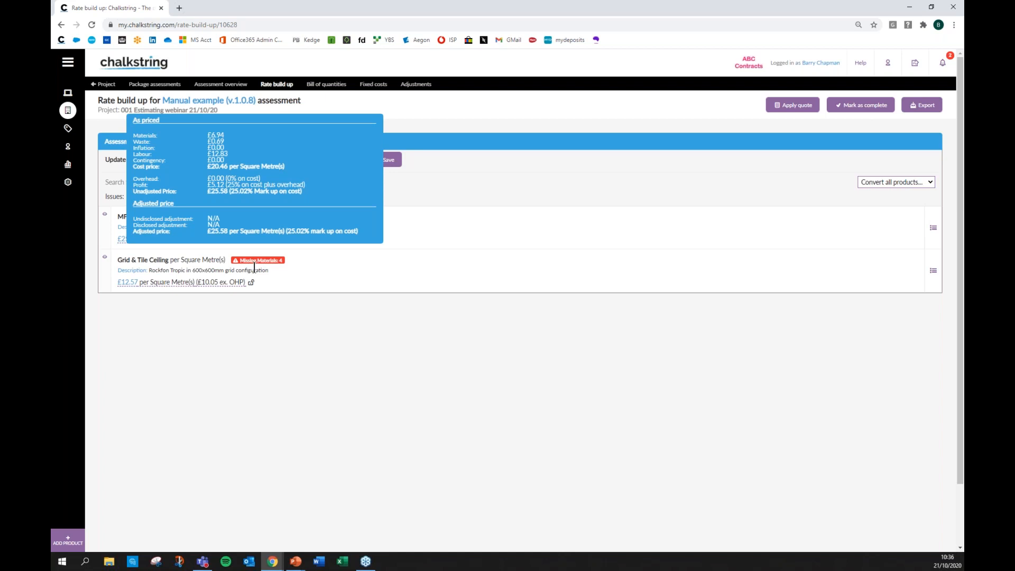
{"action": "left_click", "coordinate": [105, 259]}
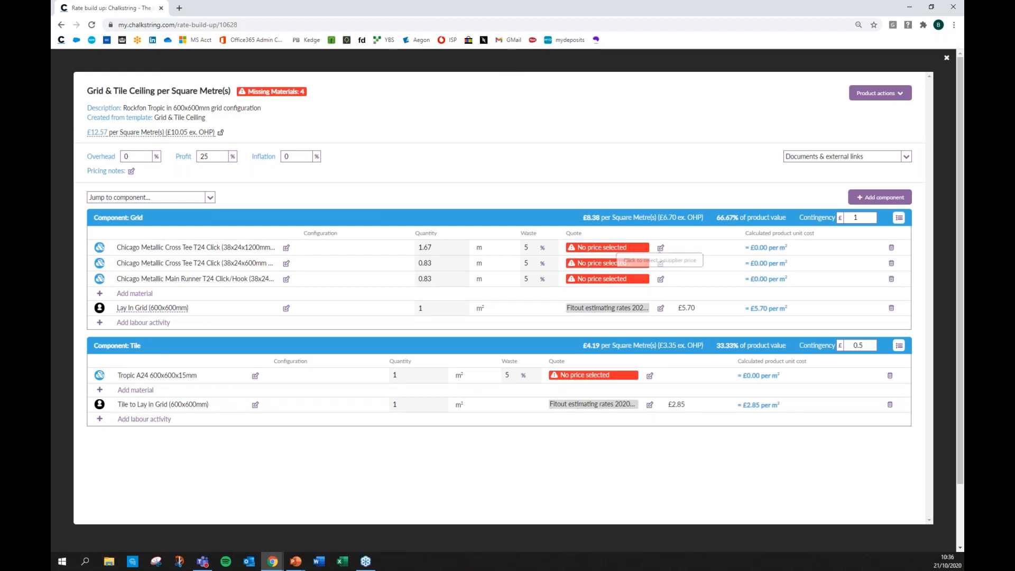
{"action": "left_click", "coordinate": [947, 59]}
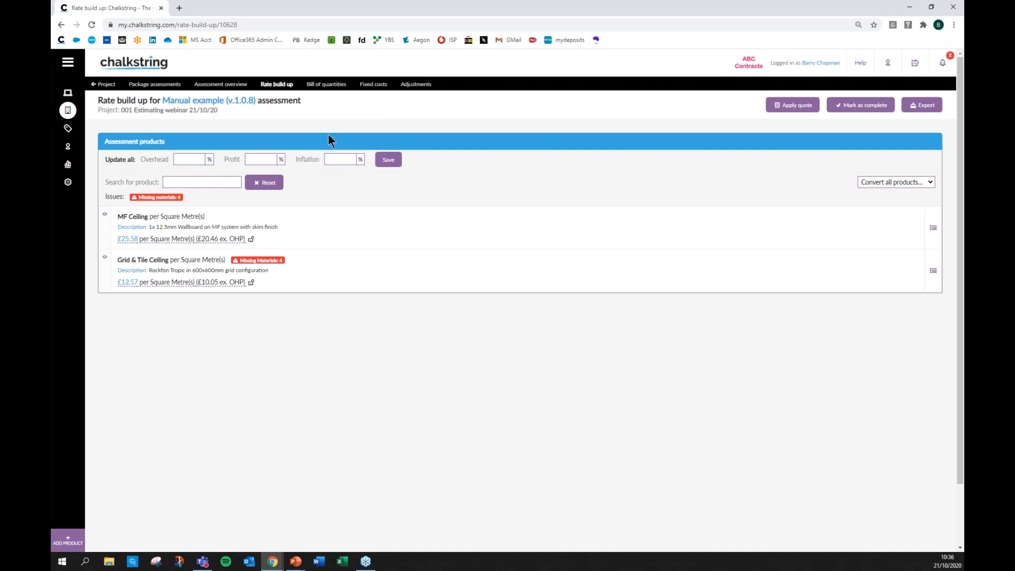
- Enter bill quantities of 1250 square metres for MF Ceiling and 1500 square metres for Grid & Tile Ceiling
{"action": "left_click", "coordinate": [324, 84]}
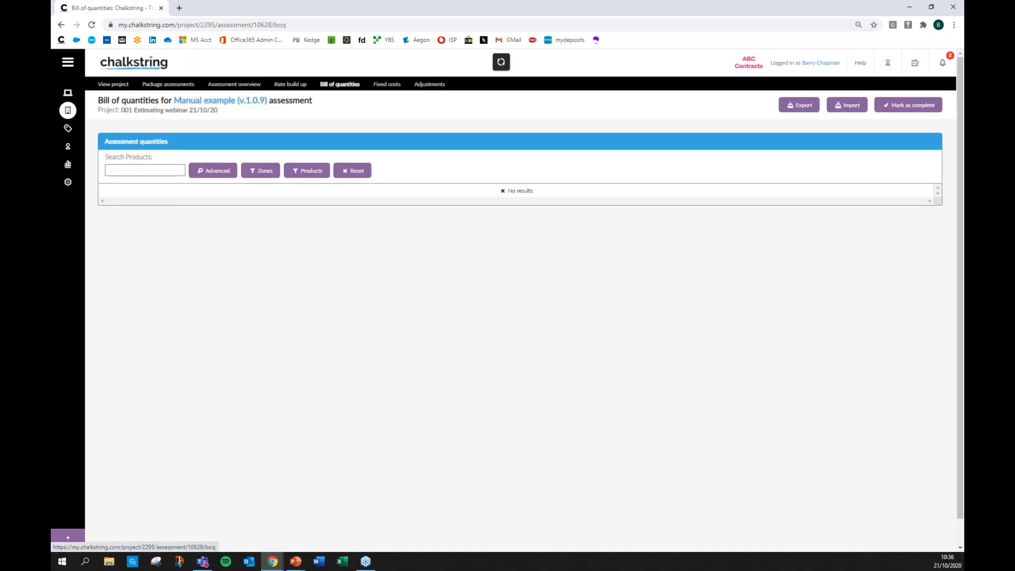
{"action": "type", "text": "1250"}
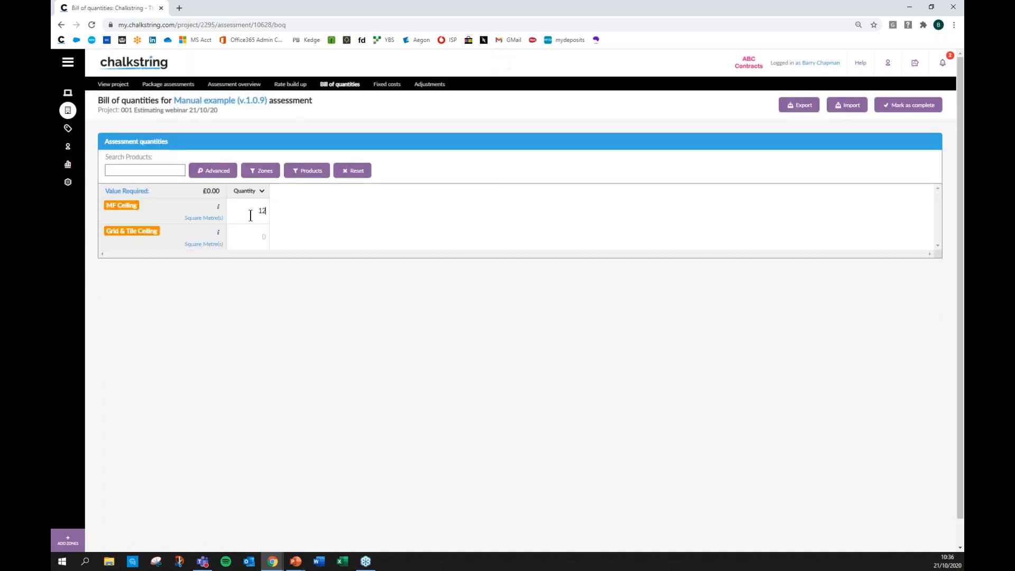
{"action": "left_click", "coordinate": [249, 238]}
{"action": "type", "text": "1500"}
{"action": "left_click", "coordinate": [278, 296]}
{"action": "left_click_drag", "start_coordinate": [189, 193], "coordinate": [217, 190]}
- Review the assessment summary, including the measured cost breakdown, contingencies, and overhead and profit
{"action": "left_click", "coordinate": [224, 84]}
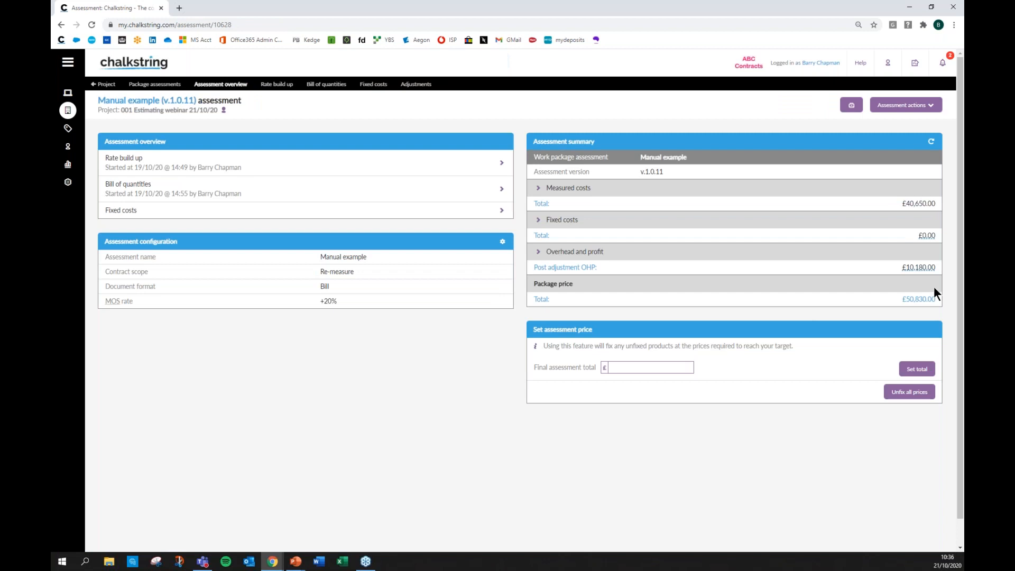
{"action": "left_click", "coordinate": [539, 188]}
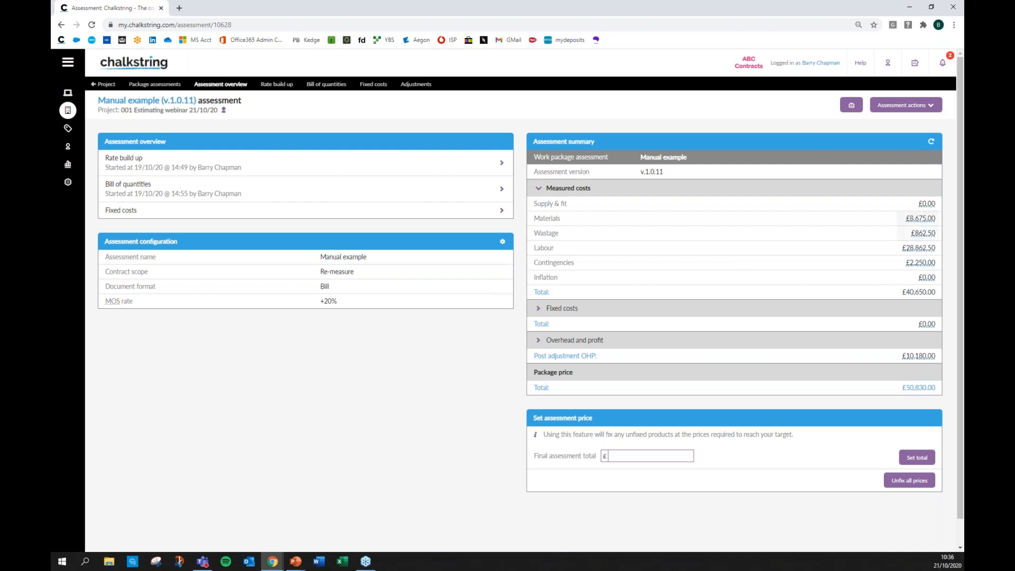
{"action": "mouse_move", "coordinate": [921, 263]}
{"action": "mouse_move", "coordinate": [929, 359]}
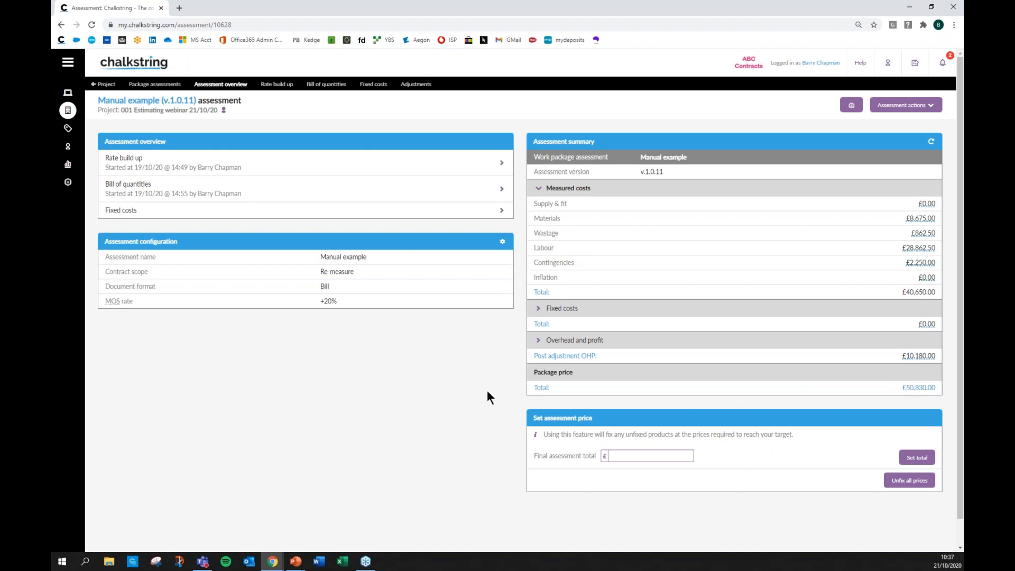
- Add a client-disclosed assessment adjustment named MCD at -3%
{"action": "left_click", "coordinate": [413, 86]}
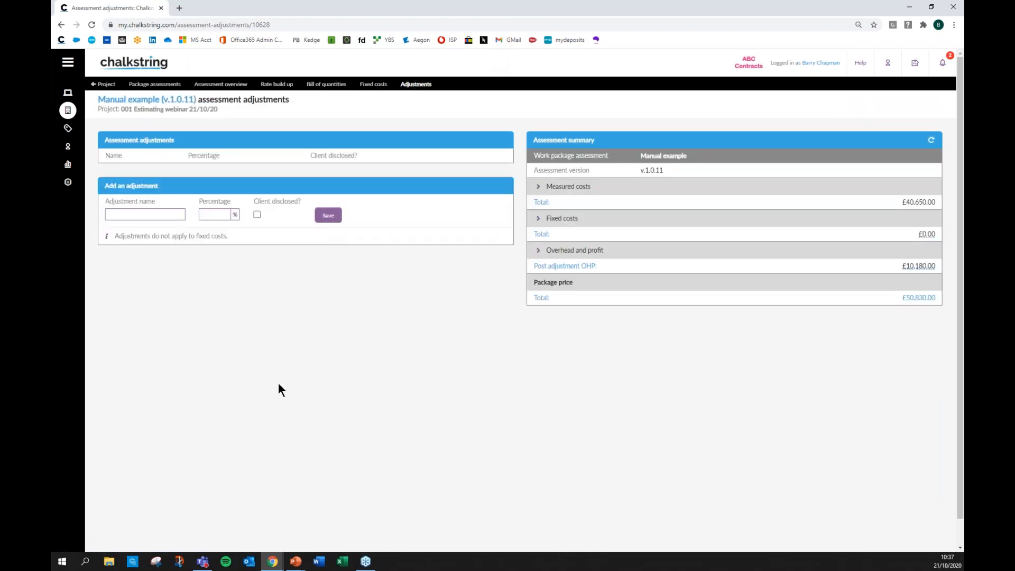
{"action": "left_click", "coordinate": [122, 210]}
{"action": "type", "text": "MCD"}
{"action": "left_click", "coordinate": [216, 213]}
{"action": "type", "text": "-3"}
{"action": "left_click", "coordinate": [328, 215]}
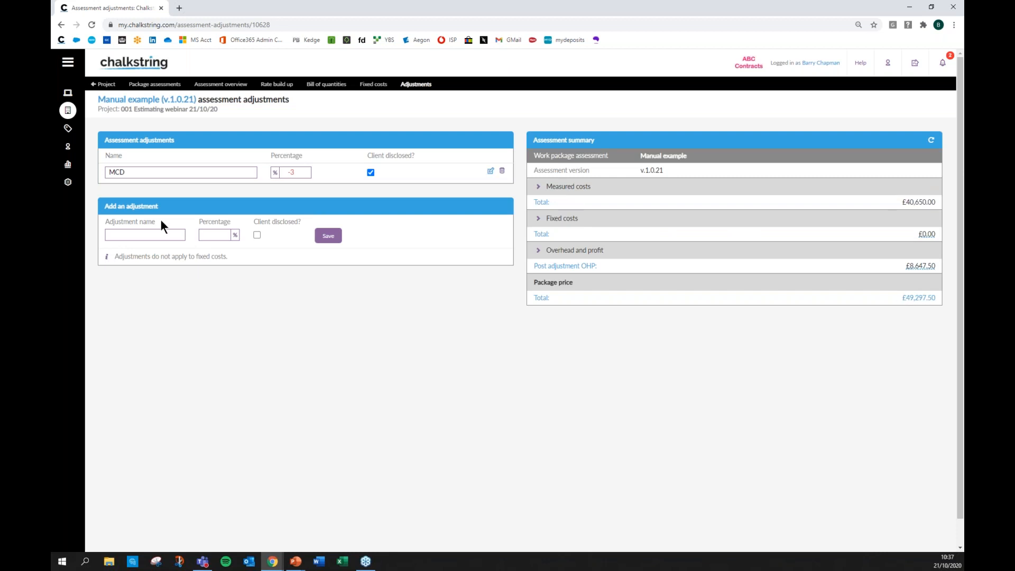
- Add an assessment adjustment named Uplift at 3%, not disclosed to the client
{"action": "left_click", "coordinate": [142, 234]}
{"action": "type", "text": "Uplift"}
{"action": "left_click", "coordinate": [209, 236]}
{"action": "type", "text": "4"}
{"action": "type", "text": "3"}
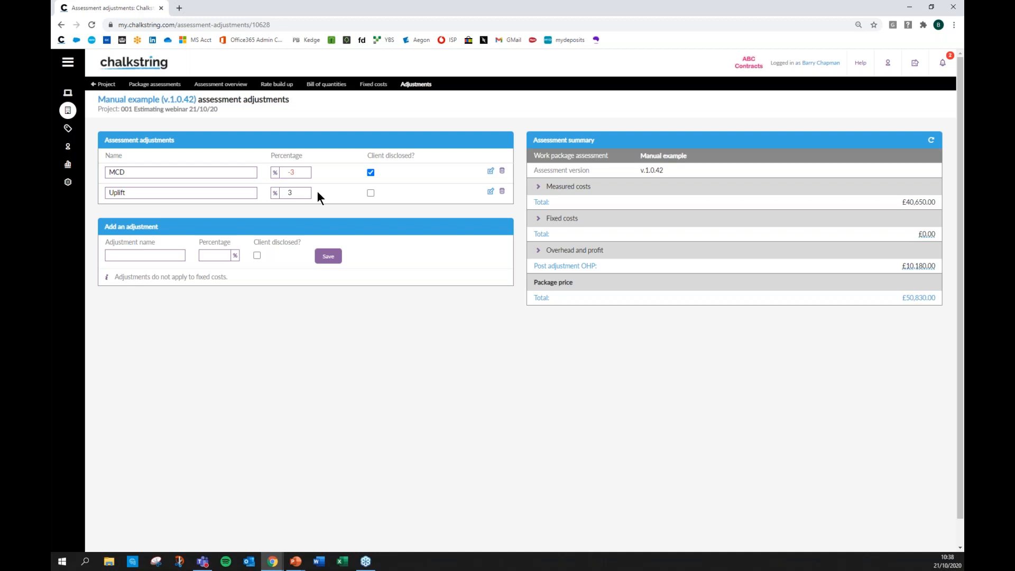
- Check the Manual example assessment's overview summary and return to its rate build up
{"action": "left_click", "coordinate": [220, 84]}
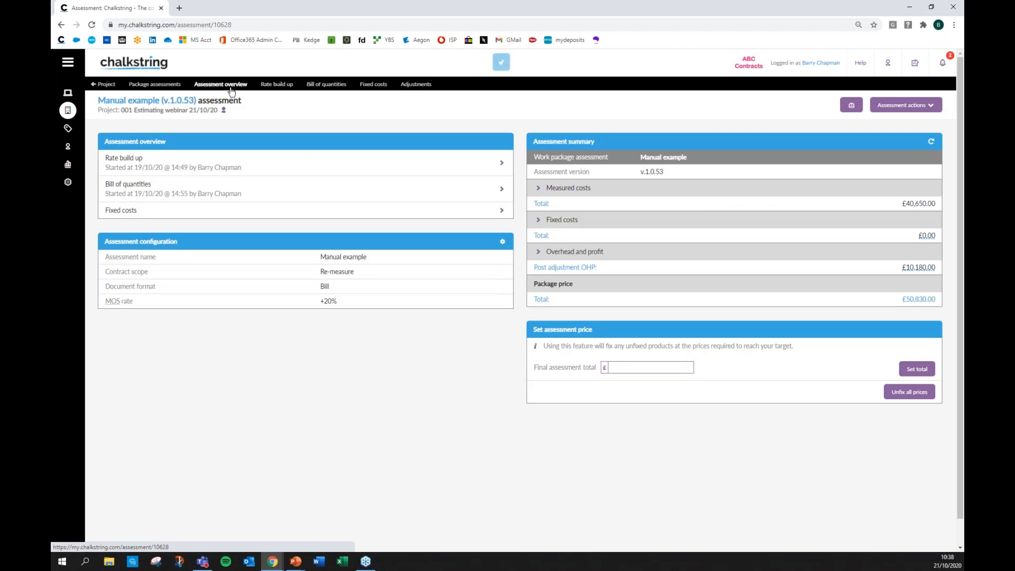
{"action": "left_click", "coordinate": [280, 91]}
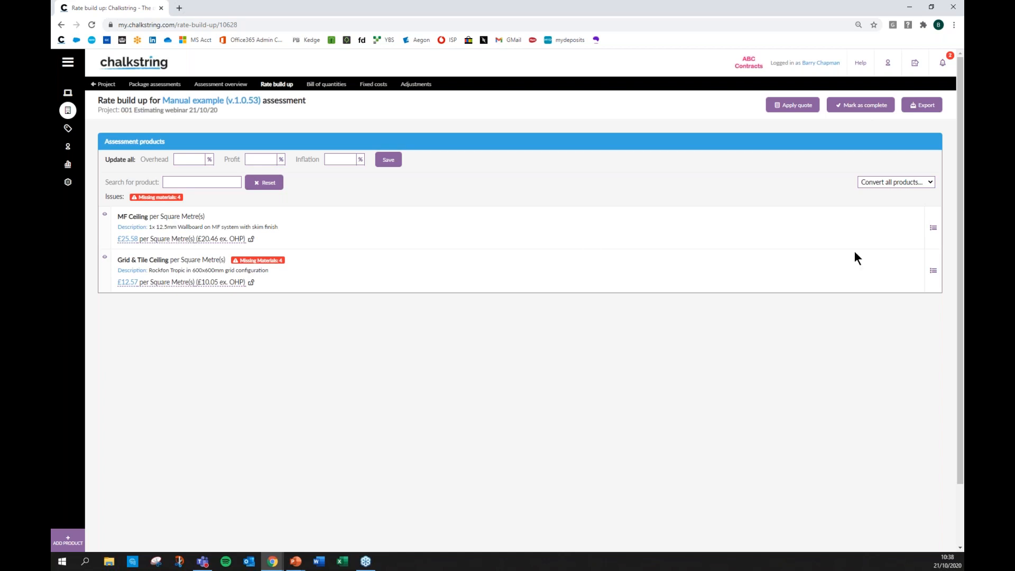
- Convert the MF Ceiling product to supply & fit in the rate build up
{"action": "left_click", "coordinate": [933, 228]}
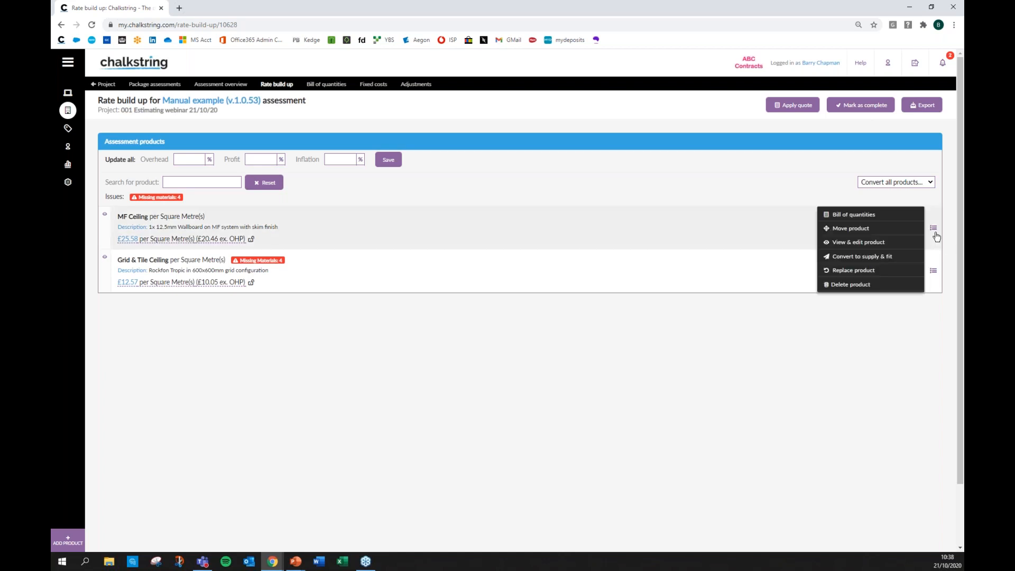
{"action": "left_click", "coordinate": [877, 257]}
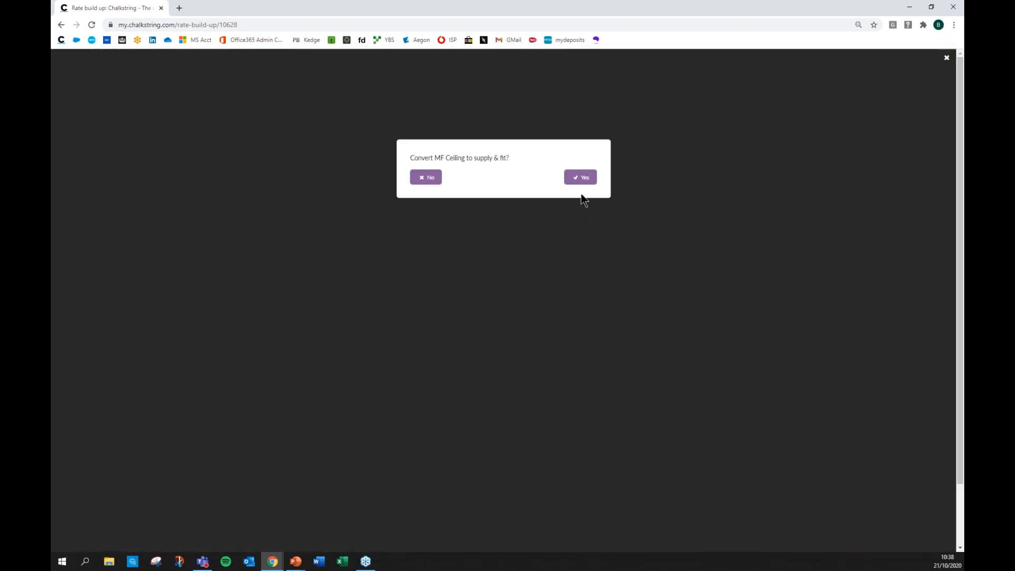
{"action": "left_click", "coordinate": [581, 180]}
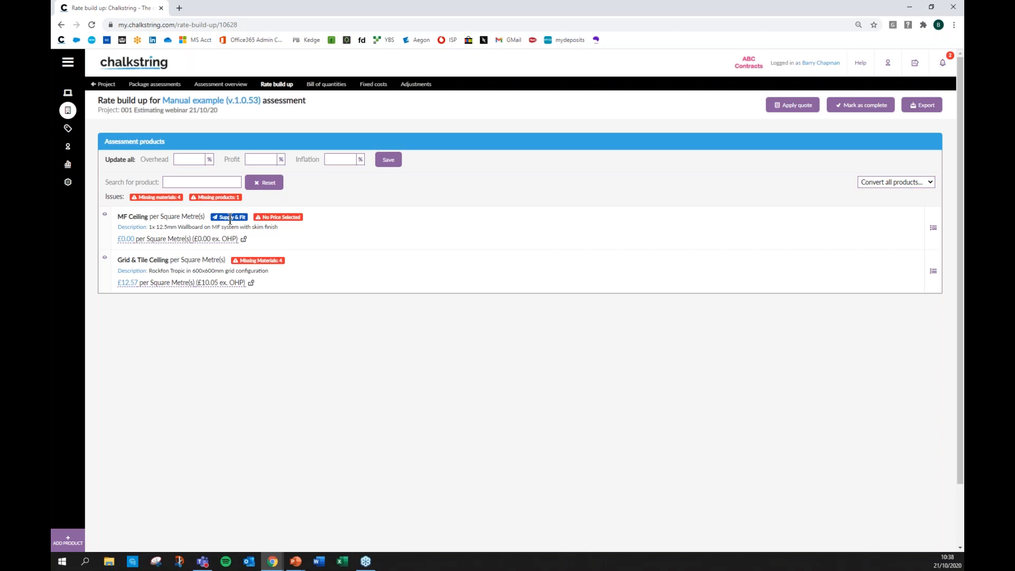
- Create 18 zones with the name prefix Plot in the Manual example's bill of quantities, numbered from 1 without sub zones
{"action": "left_click", "coordinate": [336, 84]}
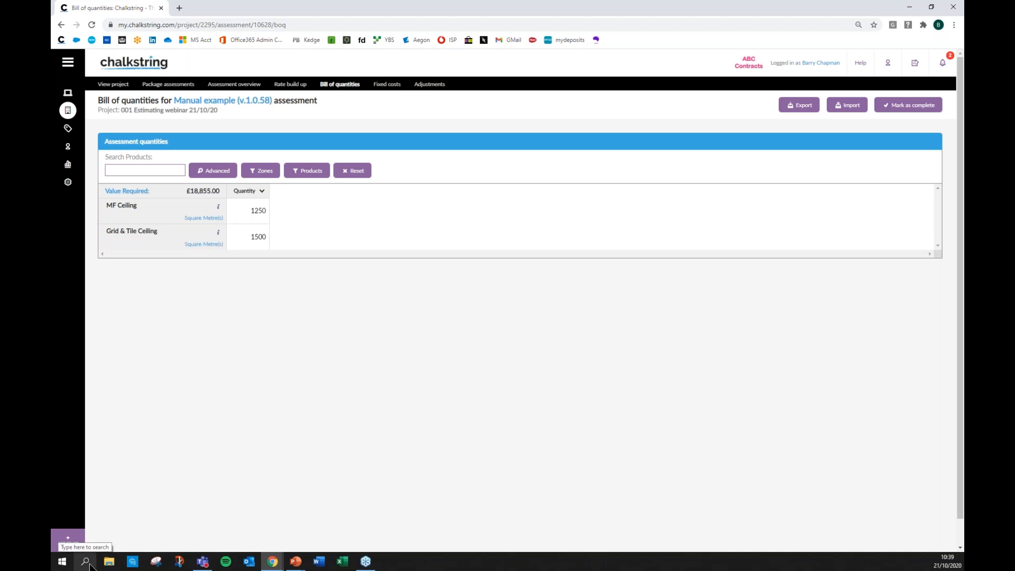
{"action": "left_click", "coordinate": [68, 540]}
{"action": "left_click", "coordinate": [417, 101]}
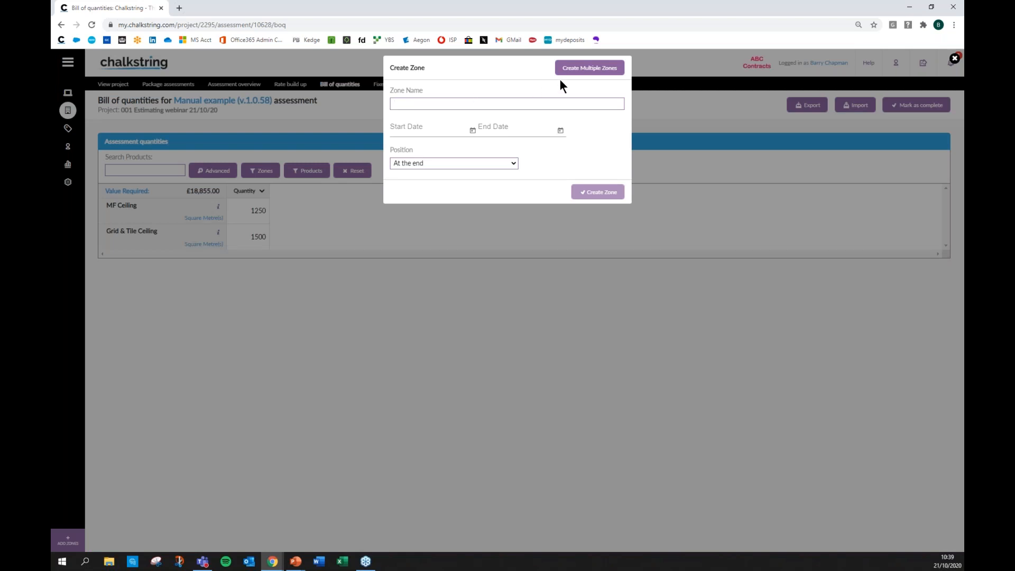
{"action": "left_click", "coordinate": [586, 68]}
{"action": "left_click", "coordinate": [505, 103]}
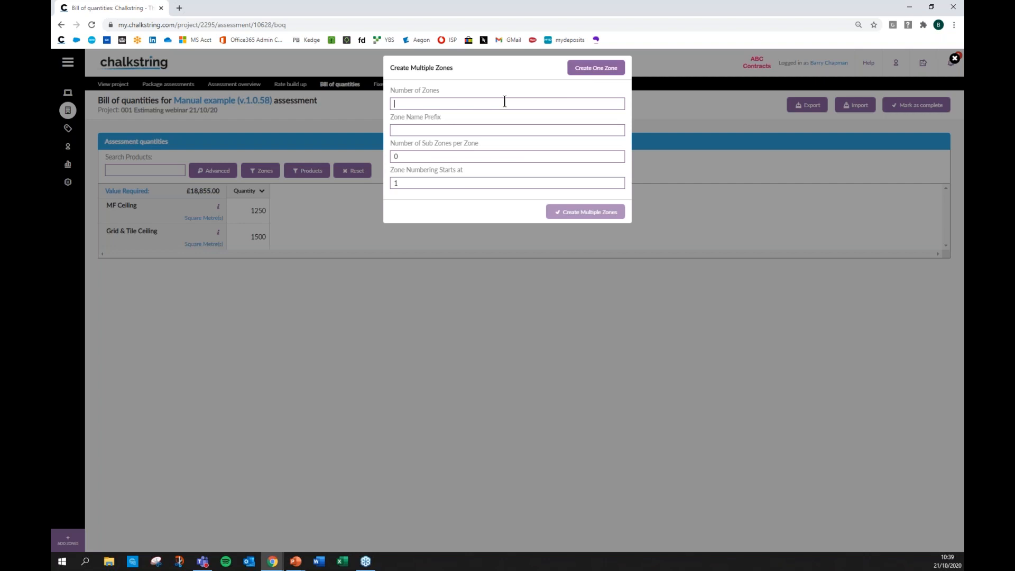
{"action": "type", "text": "18"}
{"action": "type", "text": "Plot"}
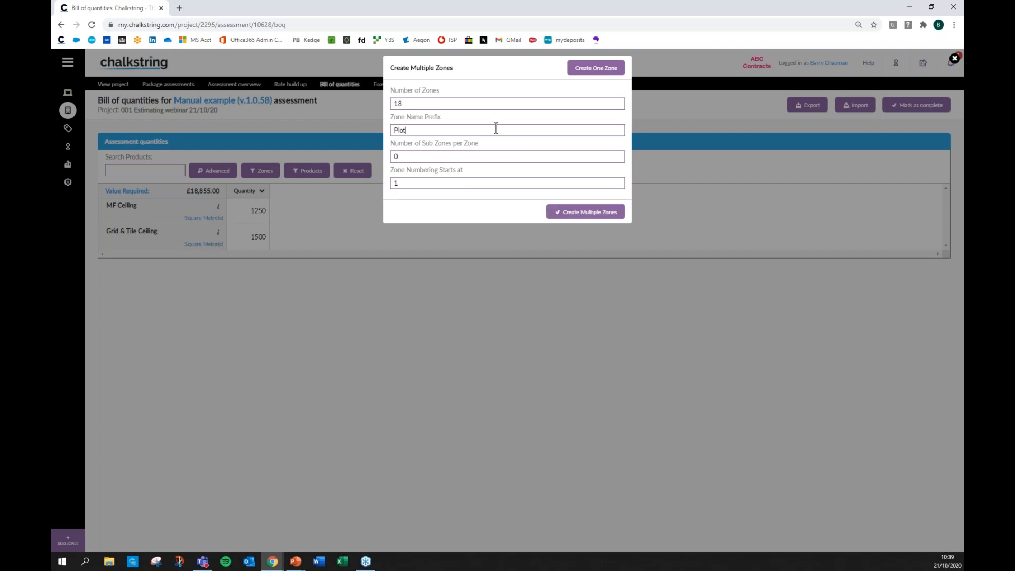
{"action": "left_click", "coordinate": [581, 212]}
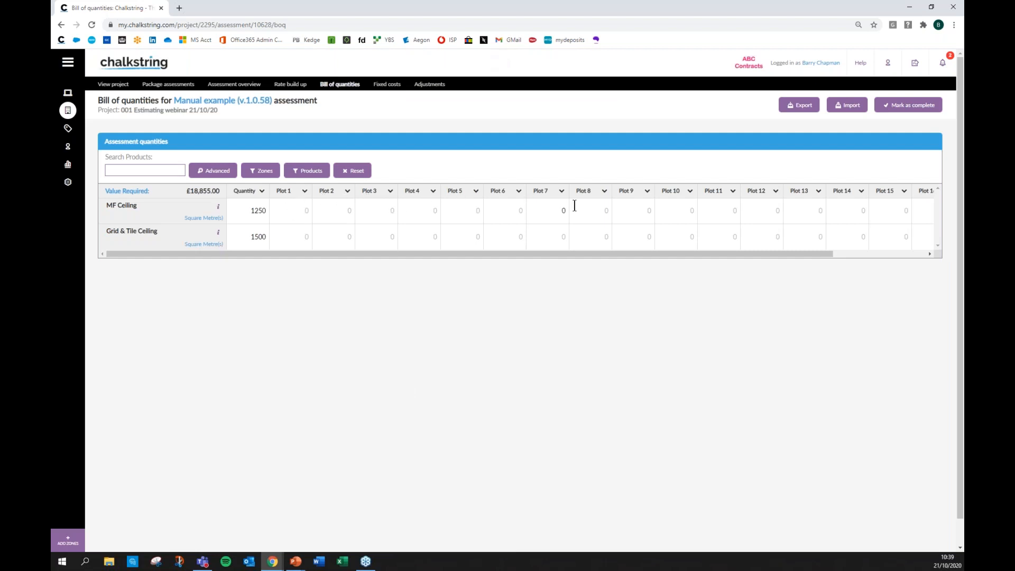
- Enter quantities of 1212 for MF Ceiling in Plot 1 and 12 for Grid & Tile Ceiling in Plot 2
{"action": "left_click_drag", "start_coordinate": [666, 254], "coordinate": [789, 252]}
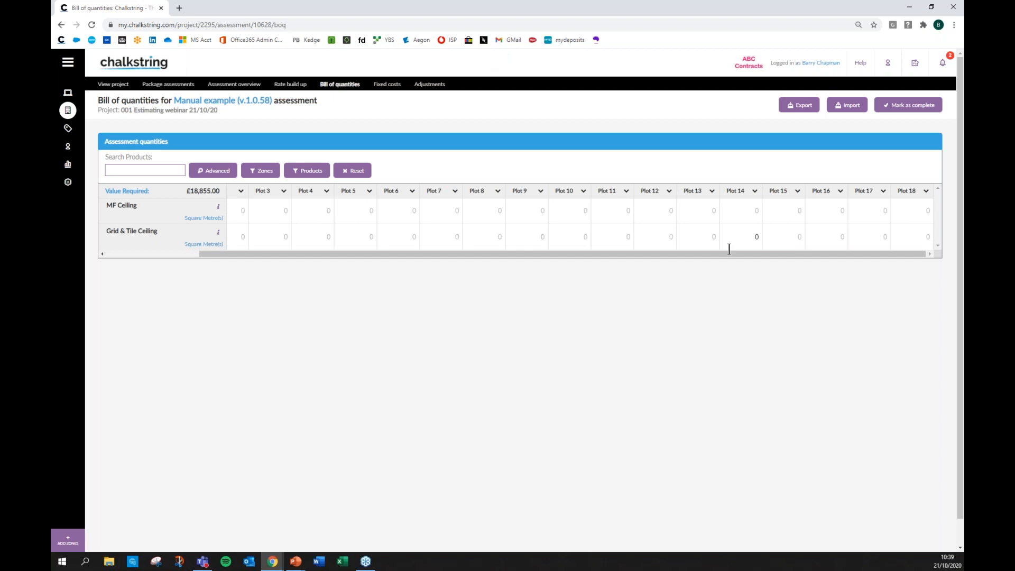
{"action": "left_click_drag", "start_coordinate": [724, 252], "coordinate": [570, 260]}
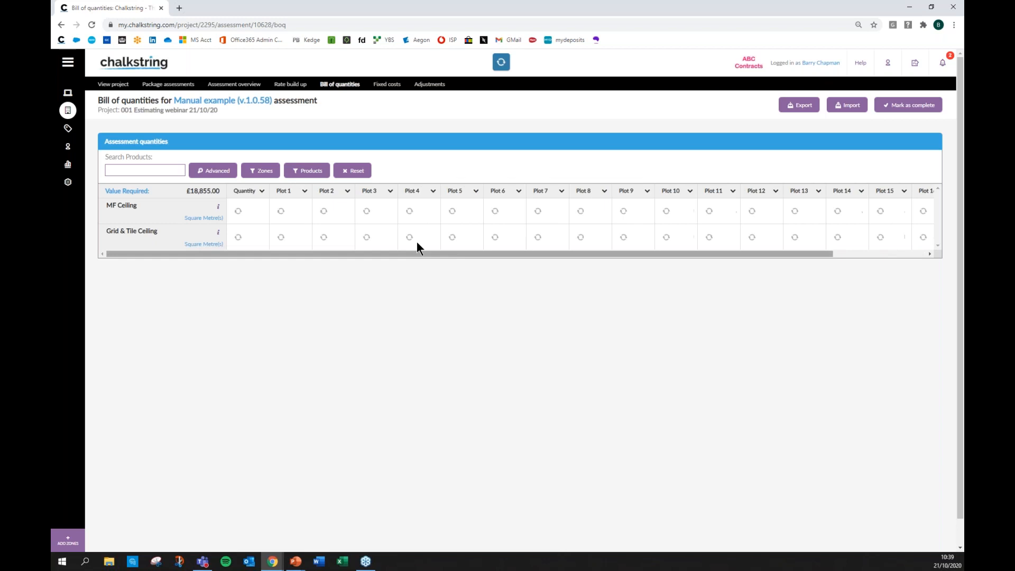
{"action": "left_click", "coordinate": [300, 214]}
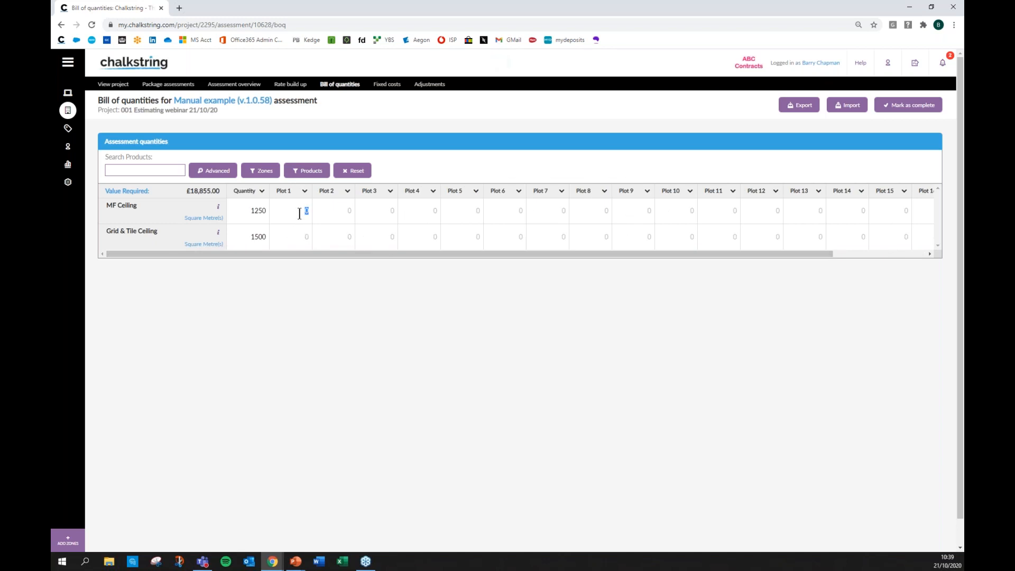
{"action": "type", "text": "1212"}
{"action": "left_click", "coordinate": [341, 236]}
{"action": "type", "text": "12"}
{"action": "left_click", "coordinate": [391, 236]}
- Export the bill of quantities and open the downloaded workbook maximized in Excel
{"action": "left_click", "coordinate": [801, 108]}
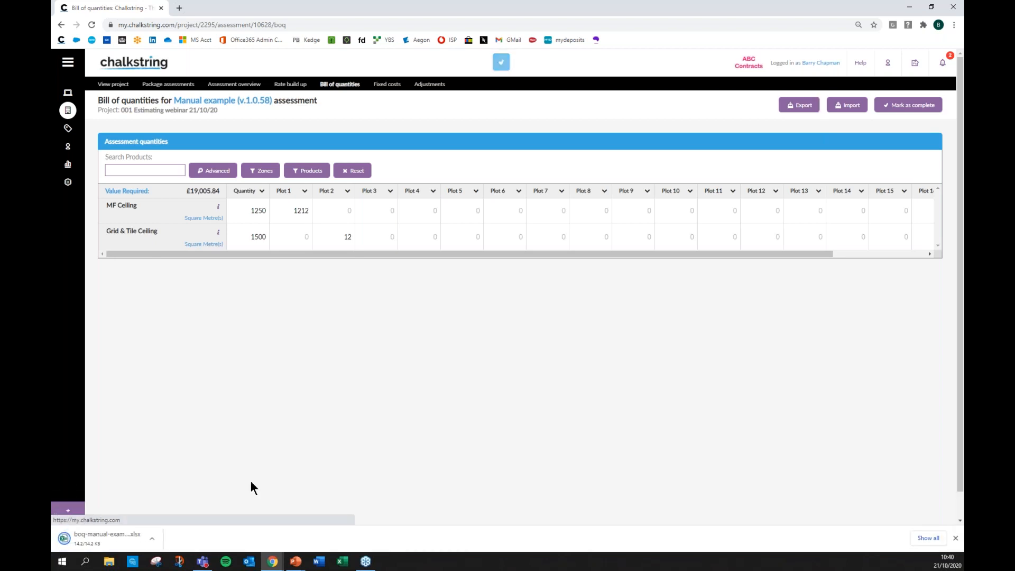
{"action": "left_click", "coordinate": [97, 539]}
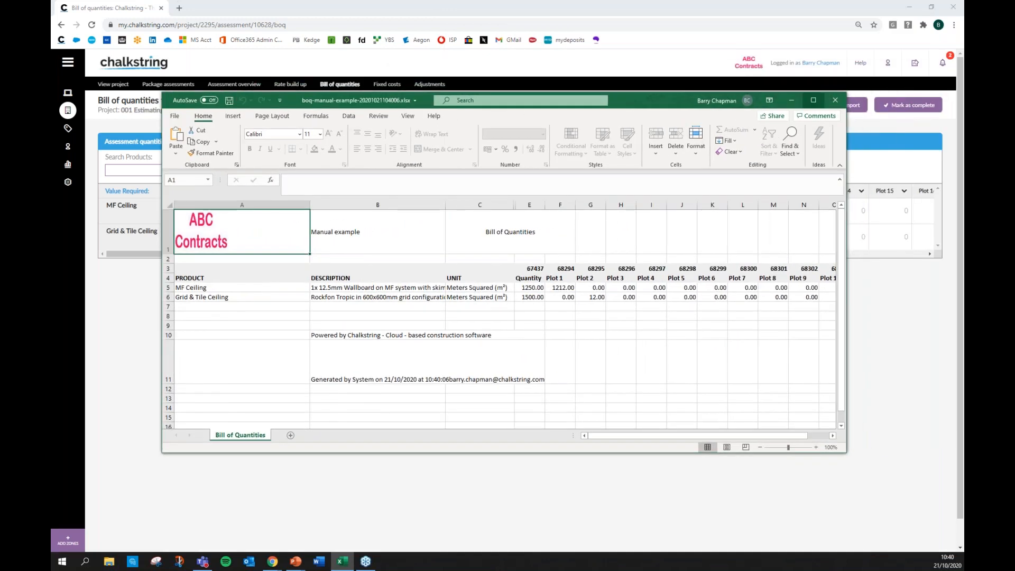
{"action": "left_click", "coordinate": [813, 100]}
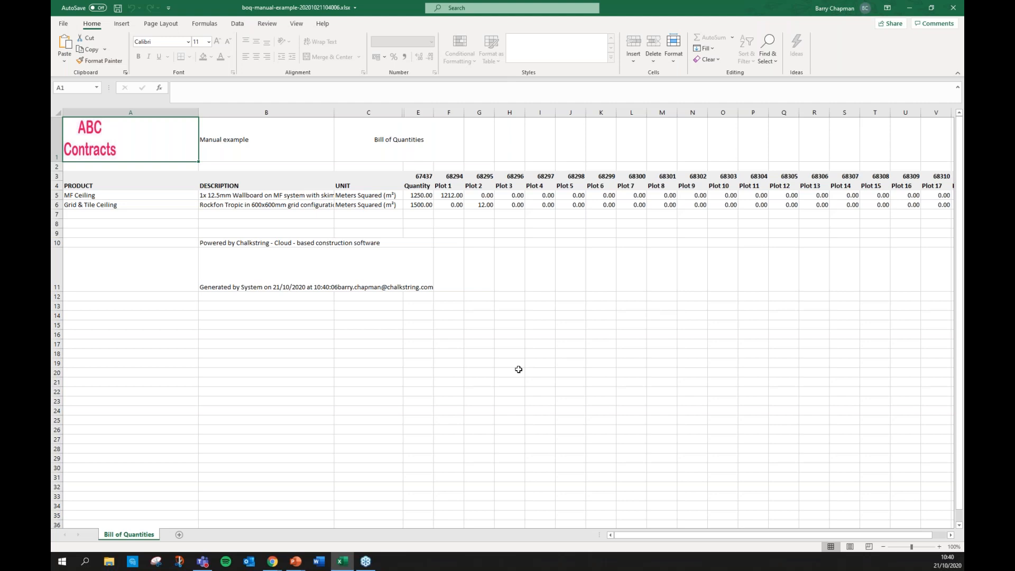
- In the exported bill, enter 656 for MF Ceiling in Plot 4 and 565, 556, 56 and 56 for Grid & Tile Ceiling in Plots 4 to 7
{"action": "left_click", "coordinate": [162, 195]}
{"action": "left_click_drag", "start_coordinate": [163, 202], "coordinate": [487, 205]}
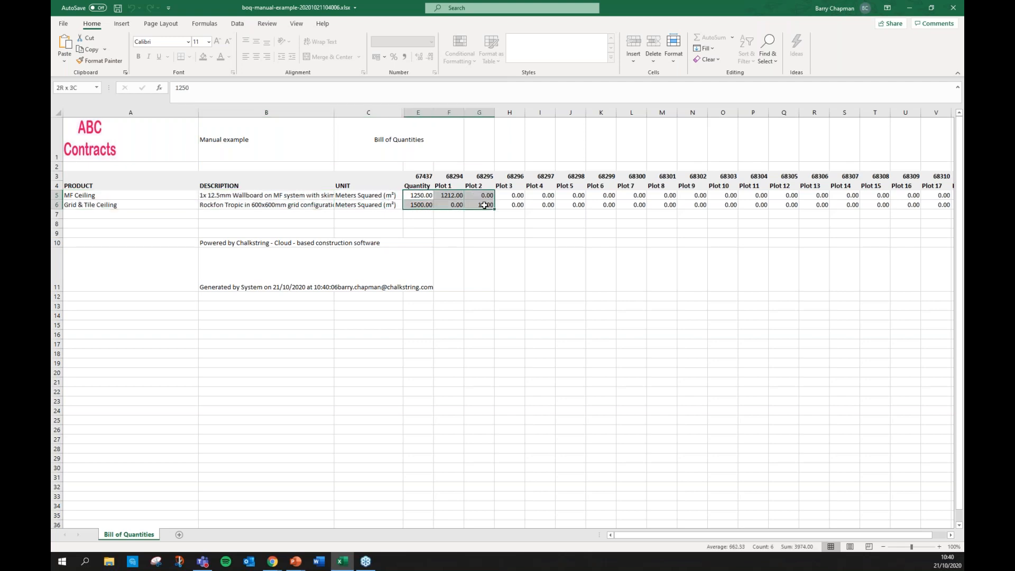
{"action": "left_click", "coordinate": [547, 197]}
{"action": "type", "text": "656"}
{"action": "key", "text": "Return"}
{"action": "type", "text": "565"}
{"action": "key", "text": "Tab"}
{"action": "type", "text": "556"}
{"action": "key", "text": "Tab"}
{"action": "type", "text": "56"}
{"action": "key", "text": "Tab"}
{"action": "left_click", "coordinate": [660, 253]}
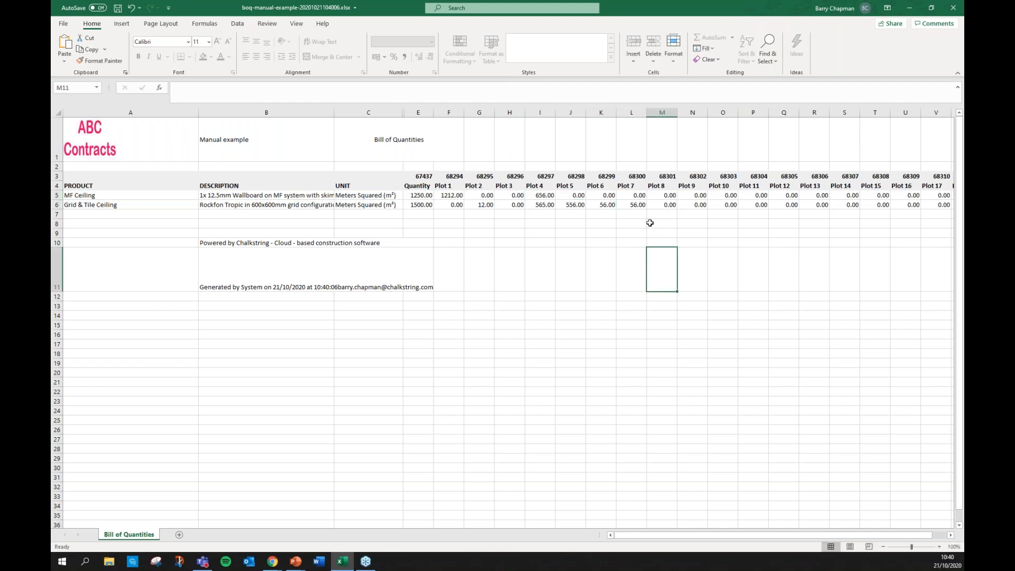
{"action": "left_click", "coordinate": [634, 206]}
{"action": "type", "text": "56"}
{"action": "key", "text": "Tab"}
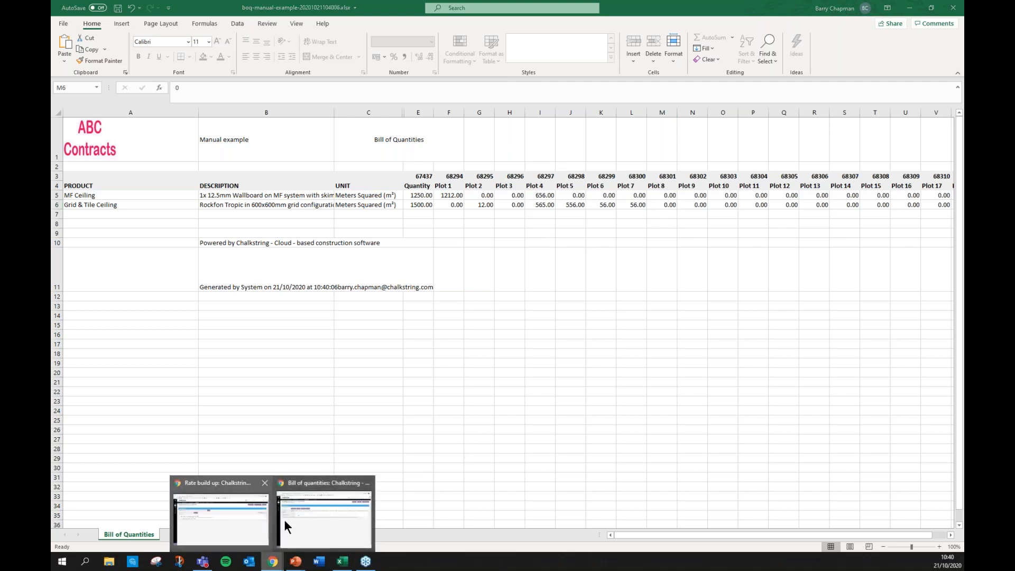
- Switch back to Chalkstring and open the Manual example assessment overview from the project's Ceilings package
{"action": "left_click", "coordinate": [312, 518]}
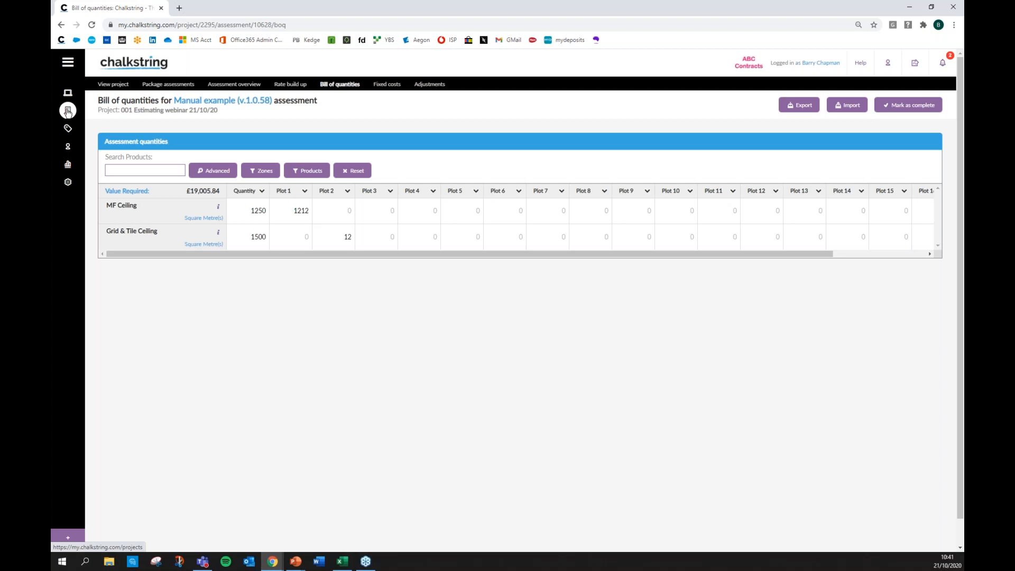
{"action": "left_click", "coordinate": [164, 84]}
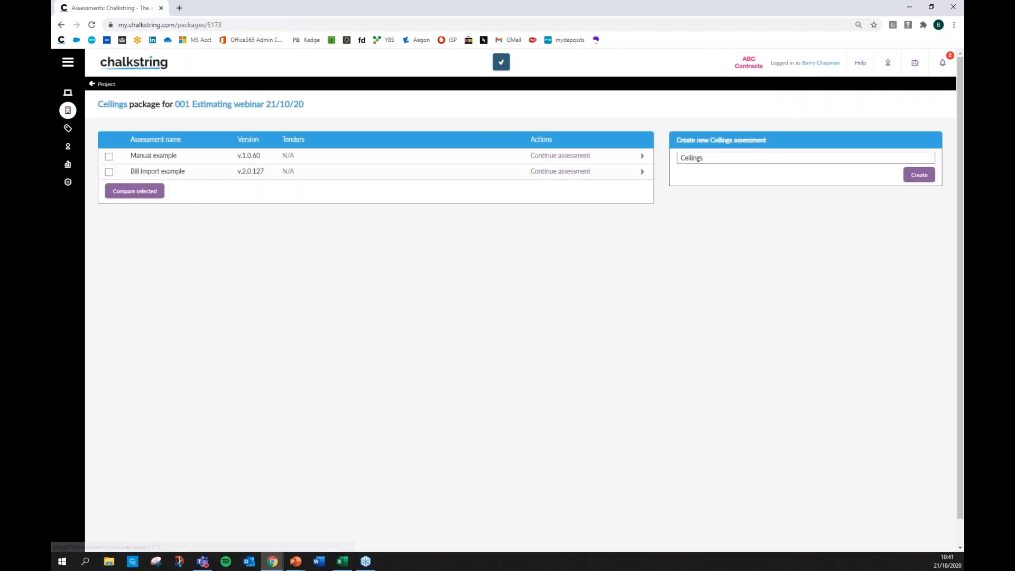
{"action": "left_click", "coordinate": [101, 85]}
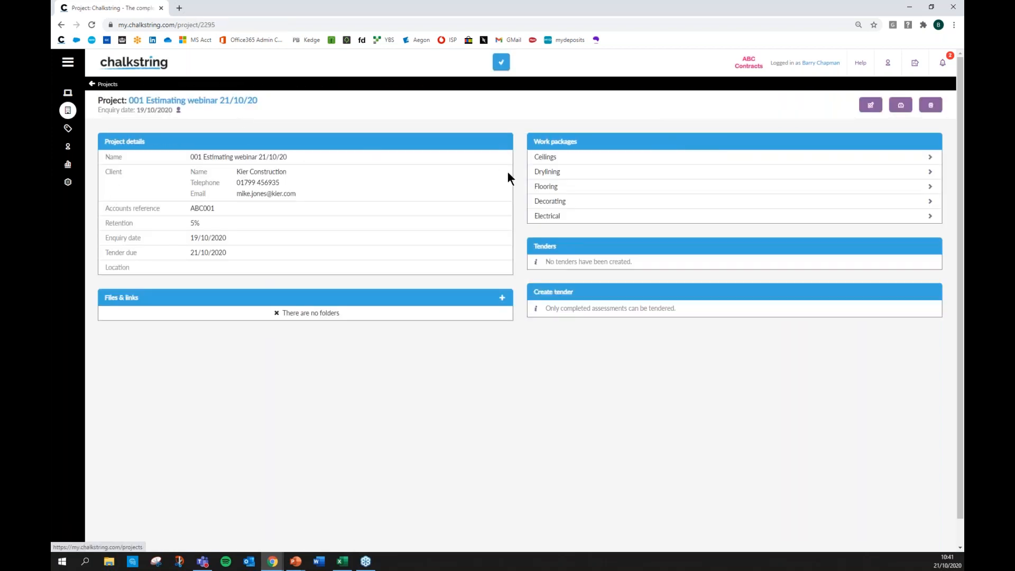
{"action": "left_click", "coordinate": [546, 162]}
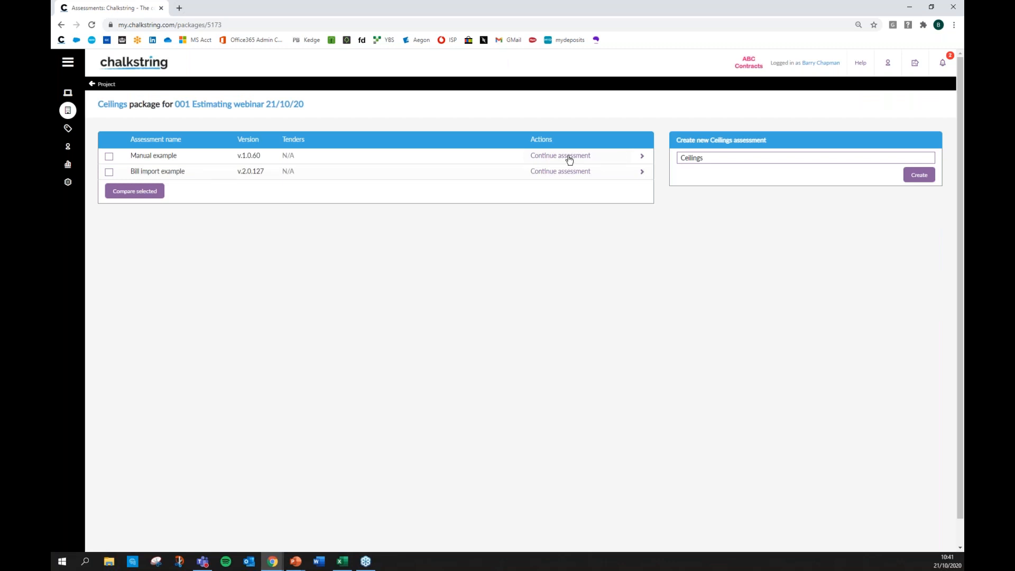
{"action": "left_click", "coordinate": [569, 159]}
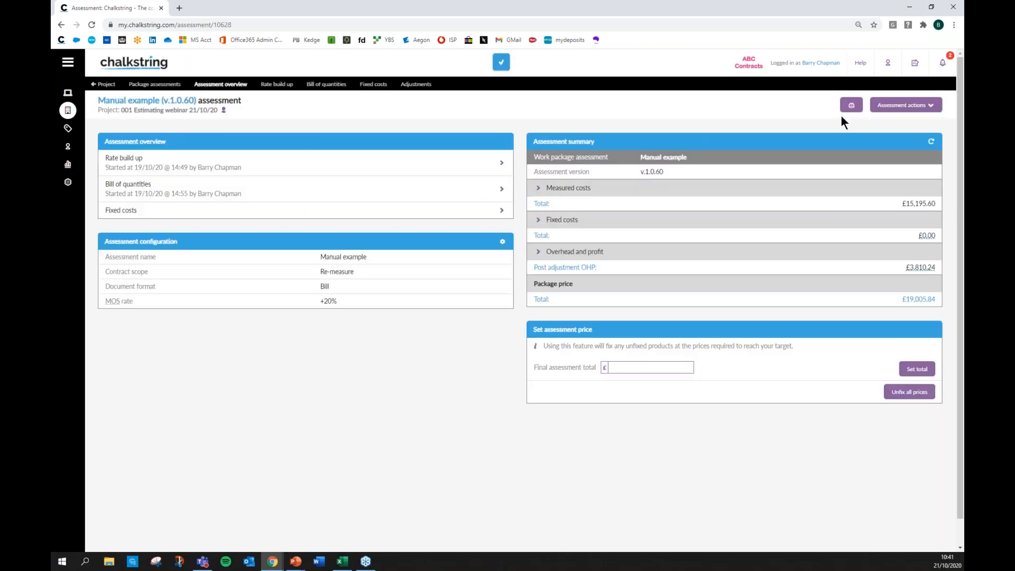
- Generate a material quote request for the Manual example assessment and open the downloaded workbook in Excel
{"action": "left_click", "coordinate": [900, 106]}
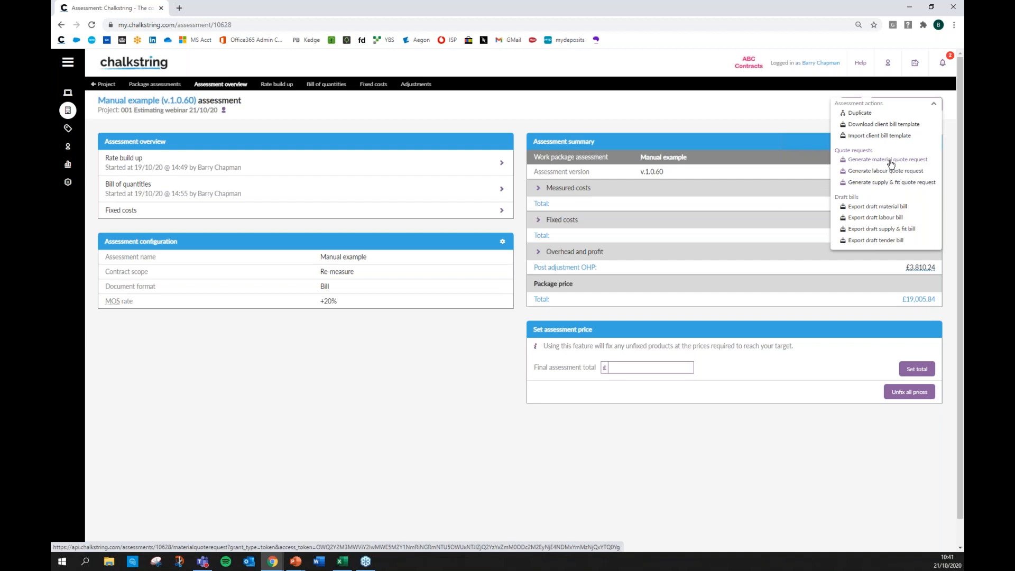
{"action": "left_click", "coordinate": [891, 160]}
{"action": "left_click", "coordinate": [891, 160]}
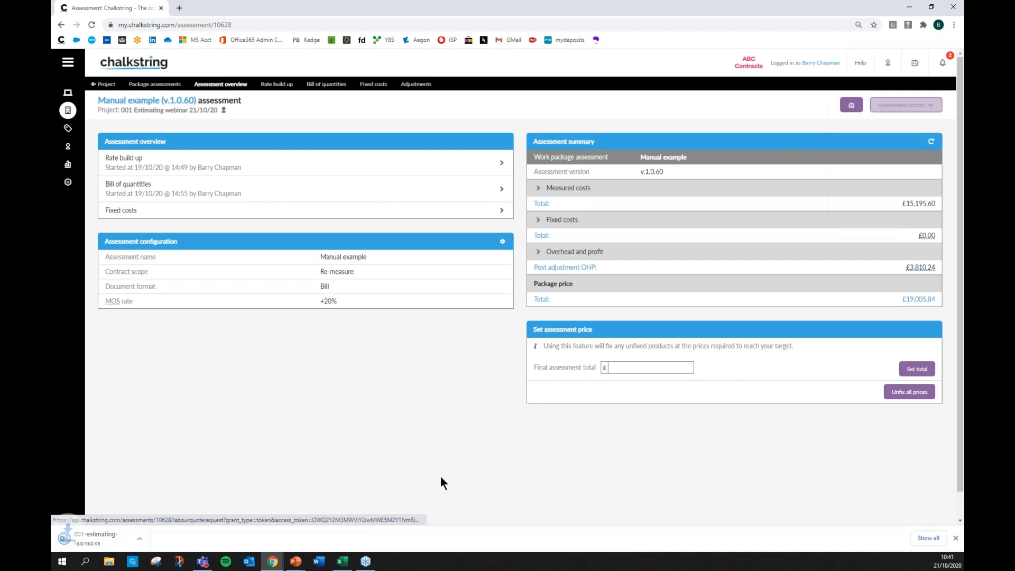
{"action": "left_click", "coordinate": [103, 536]}
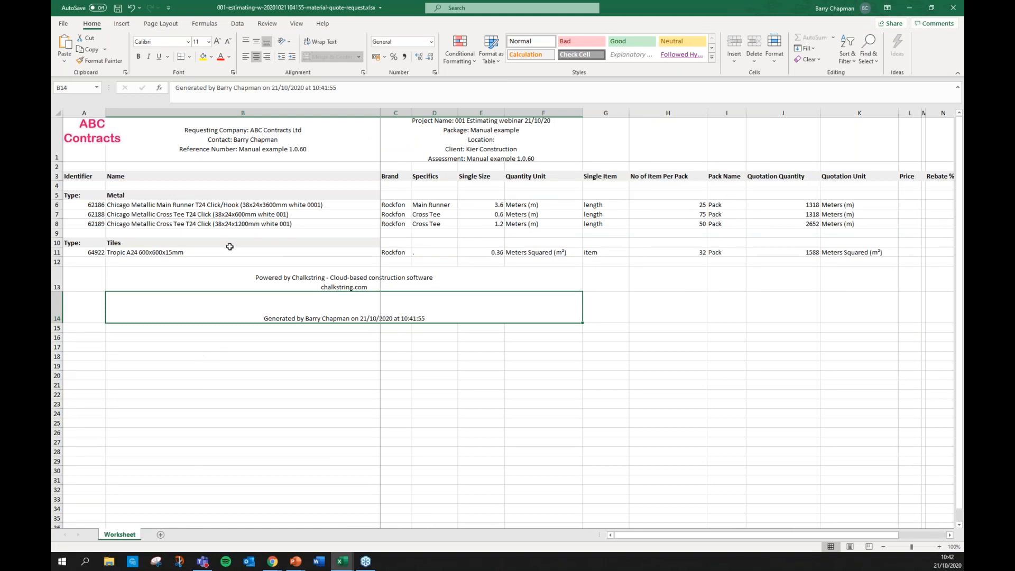
- Review the material names, brands, specifics, quantity units and quotation quantities in the material quote request
{"action": "left_click_drag", "start_coordinate": [176, 203], "coordinate": [172, 253]}
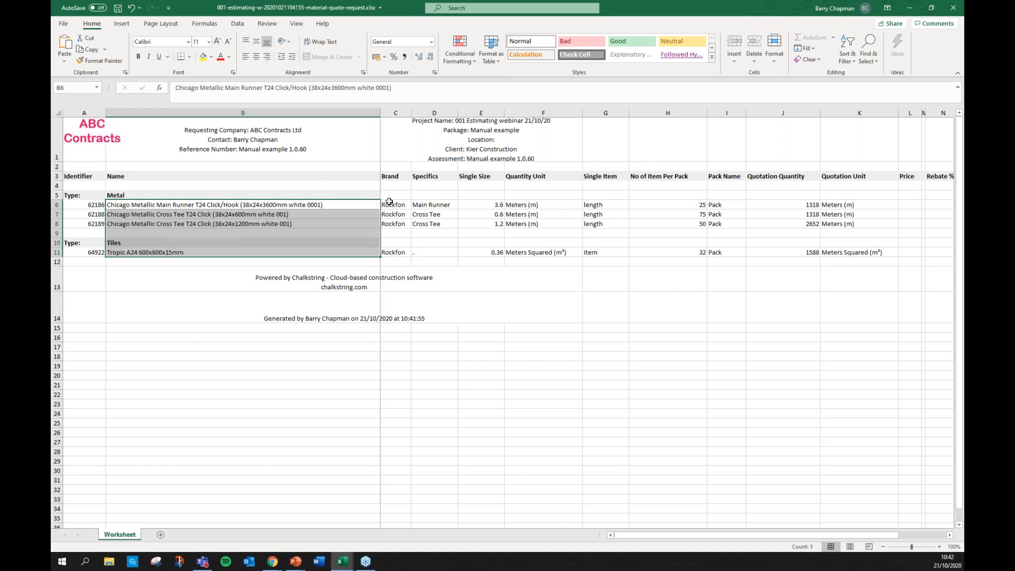
{"action": "left_click_drag", "start_coordinate": [390, 201], "coordinate": [444, 256]}
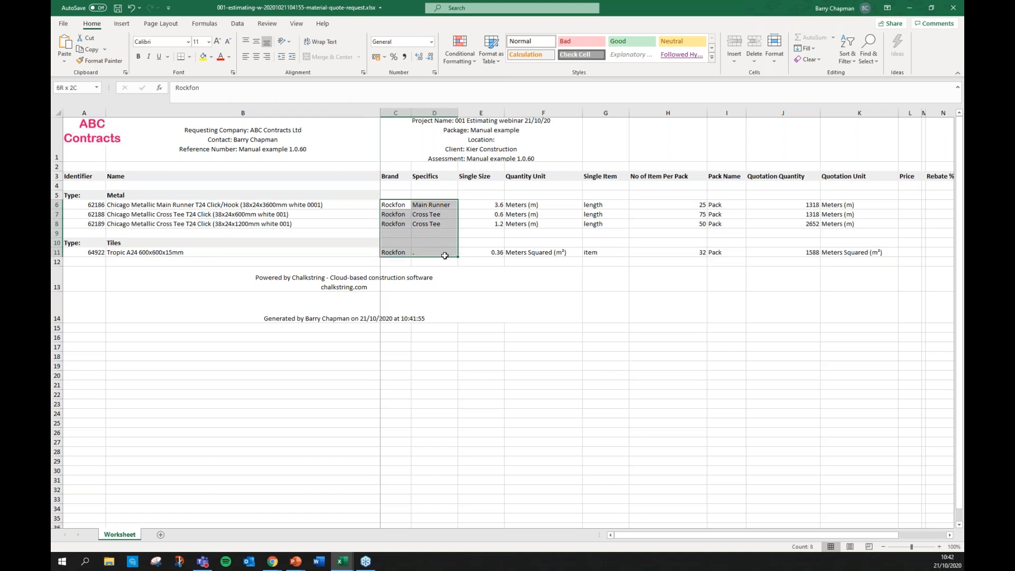
{"action": "left_click_drag", "start_coordinate": [632, 539], "coordinate": [735, 540]}
{"action": "left_click_drag", "start_coordinate": [716, 176], "coordinate": [718, 252]}
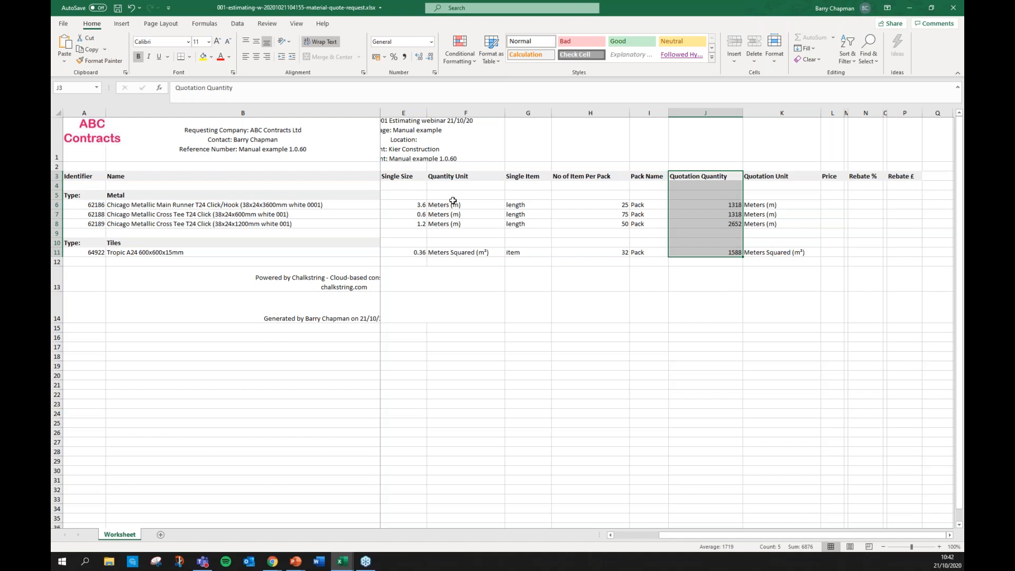
{"action": "left_click_drag", "start_coordinate": [465, 205], "coordinate": [464, 222]}
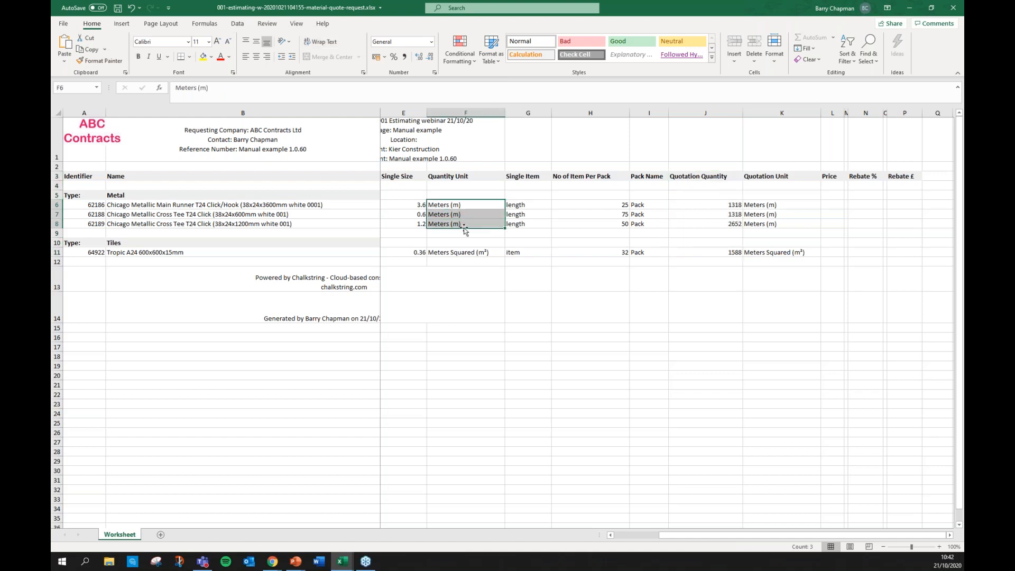
{"action": "left_click", "coordinate": [458, 253]}
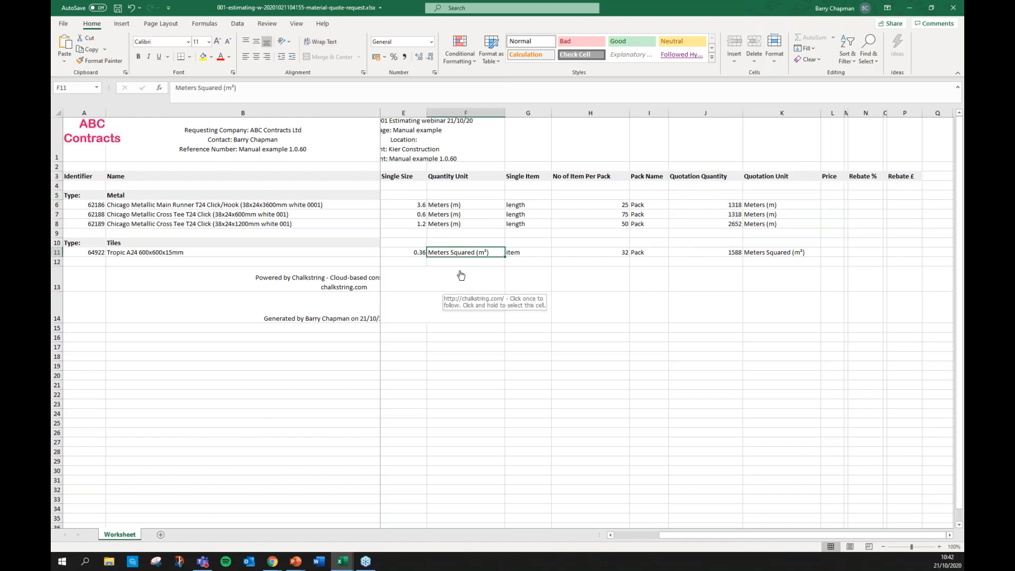
{"action": "left_click", "coordinate": [699, 201]}
{"action": "left_click_drag", "start_coordinate": [699, 200], "coordinate": [699, 254]}
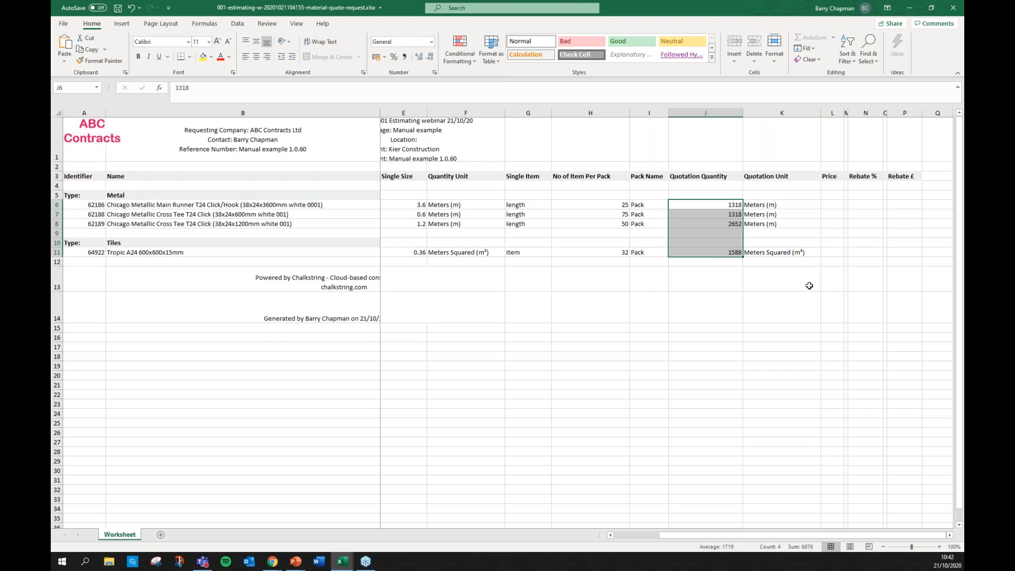
- Enter quote prices of £2 for the main runner, £3 and £4 for the 600 mm and 1200 mm cross tees, and £6 for the Tropic tile
{"action": "left_click", "coordinate": [832, 206]}
{"action": "type", "text": "2"}
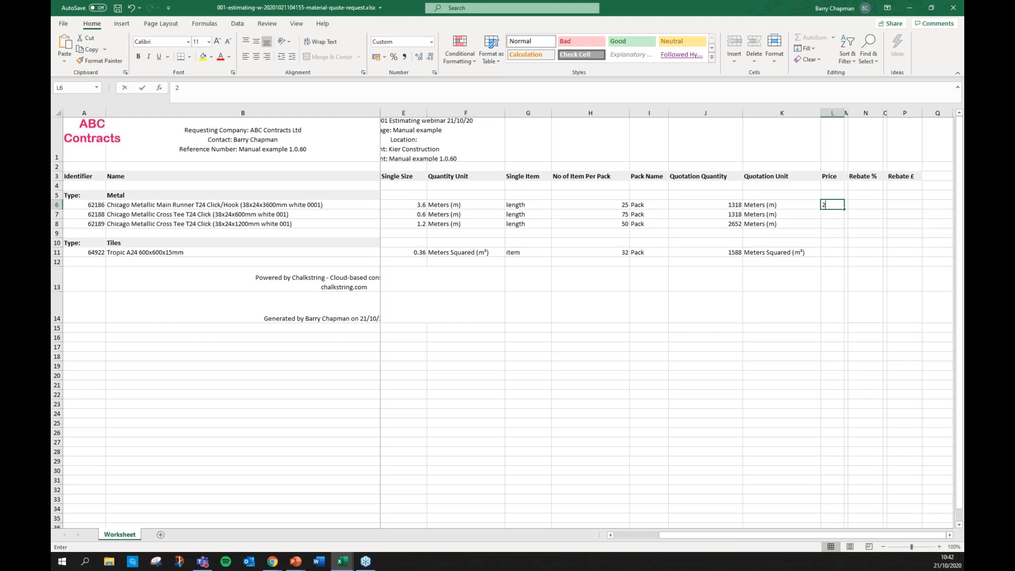
{"action": "key", "text": "Return"}
{"action": "type", "text": "3"}
{"action": "key", "text": "Return"}
{"action": "type", "text": "4"}
{"action": "key", "text": "Return"}
{"action": "key", "text": "Return"}
{"action": "key", "text": "Return"}
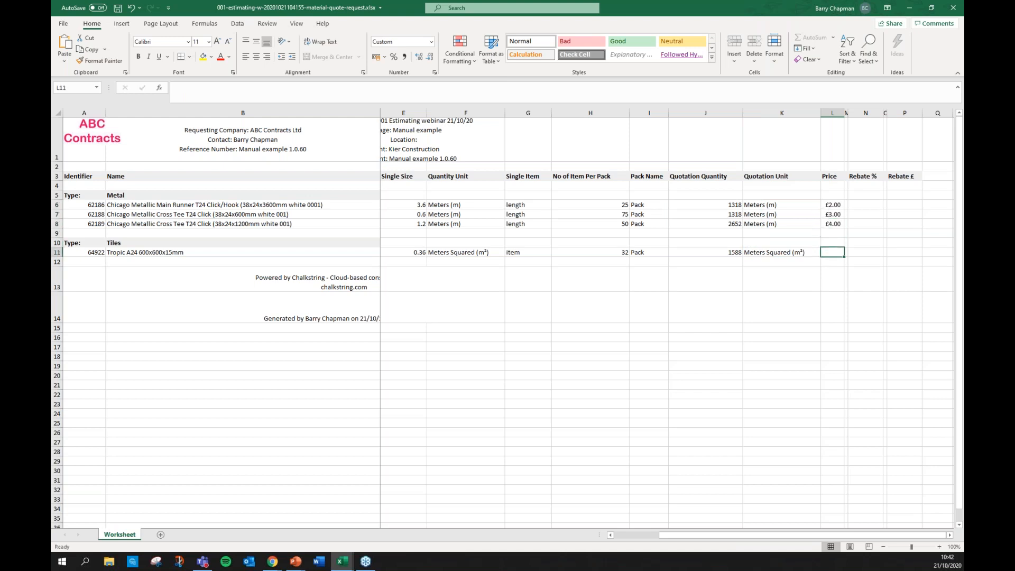
{"action": "type", "text": "6"}
{"action": "key", "text": "Return"}
{"action": "left_click_drag", "start_coordinate": [834, 205], "coordinate": [835, 252]}
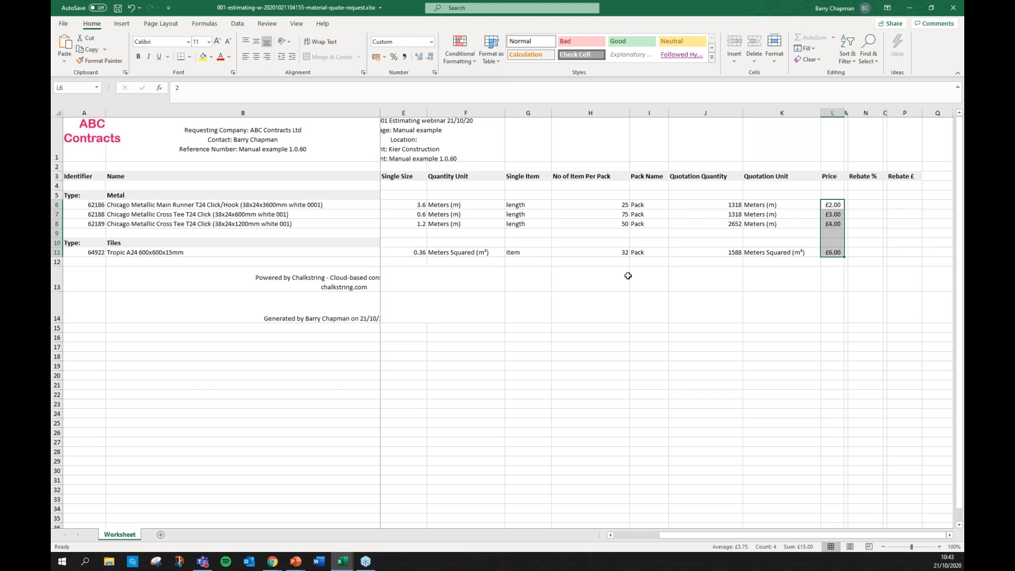
{"action": "mouse_move", "coordinate": [268, 558]}
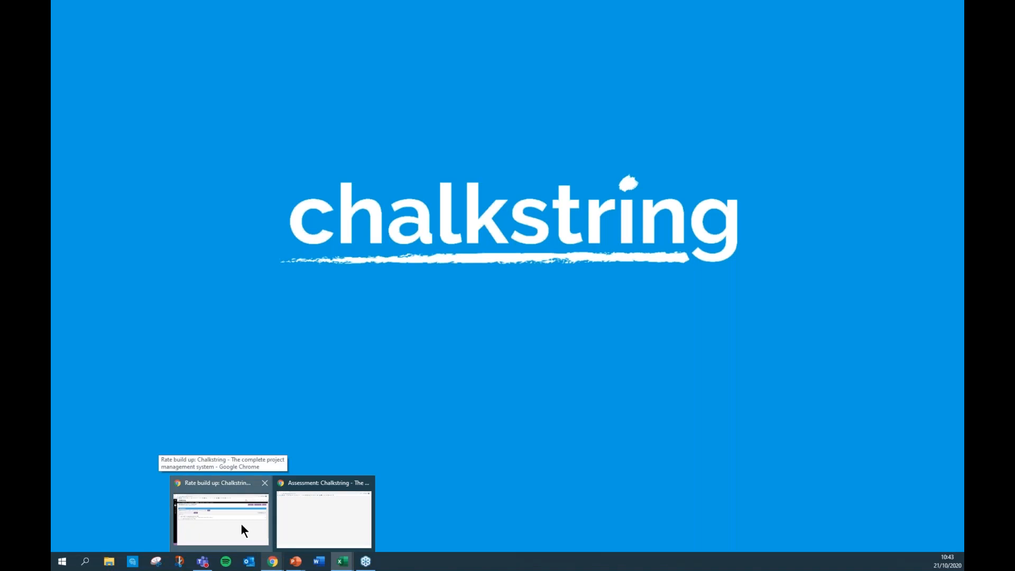
- Switch from the quote request workbook back to the Manual example assessment overview in Chalkstring
{"action": "left_click", "coordinate": [240, 523]}
{"action": "mouse_move", "coordinate": [273, 562]}
{"action": "left_click", "coordinate": [253, 531]}
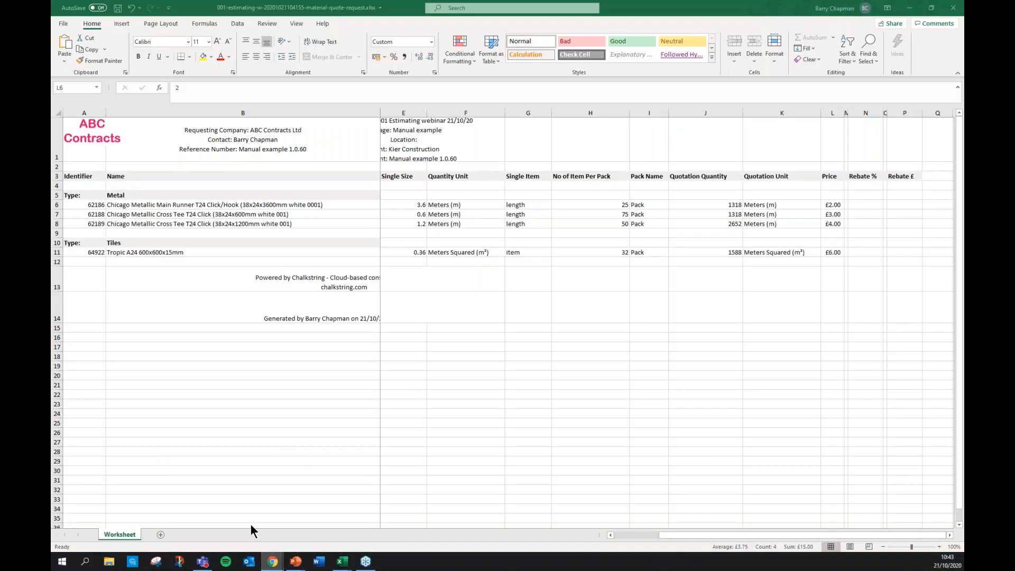
{"action": "left_click", "coordinate": [916, 8]}
{"action": "left_click", "coordinate": [910, 8]}
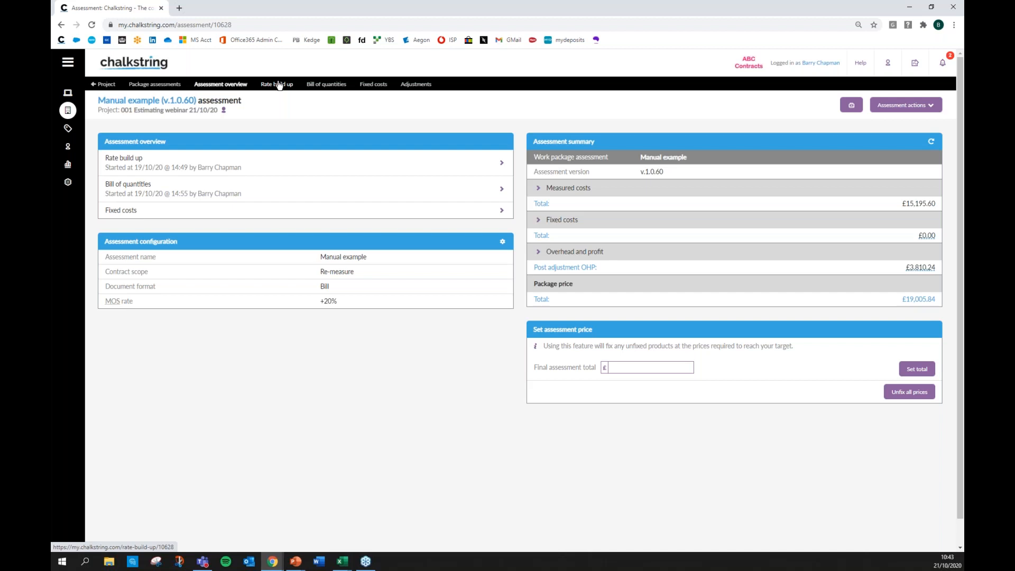
- Open the SIG option assessment in the project's Drylining package and view its rate build up
{"action": "left_click", "coordinate": [164, 86]}
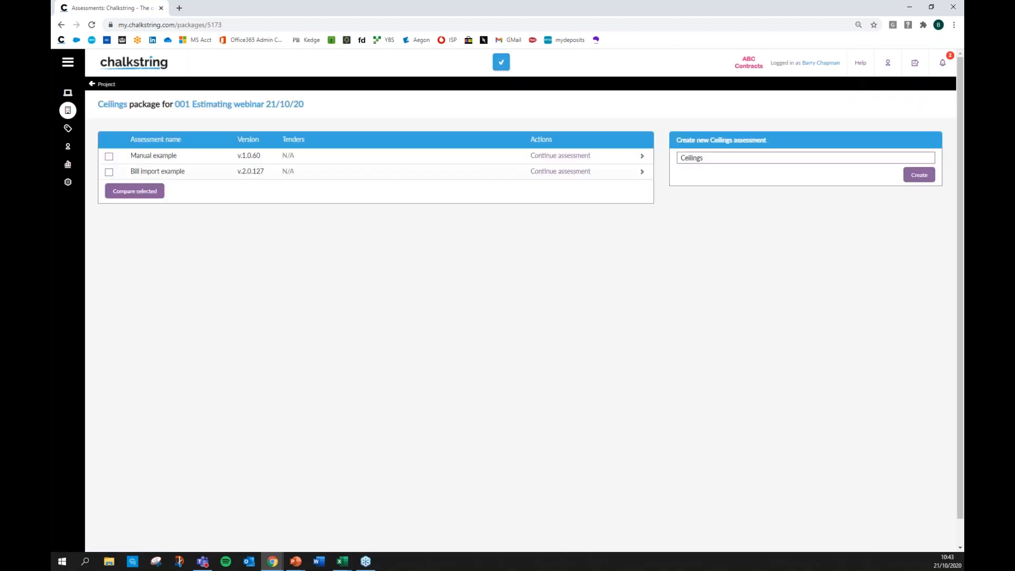
{"action": "left_click", "coordinate": [106, 85]}
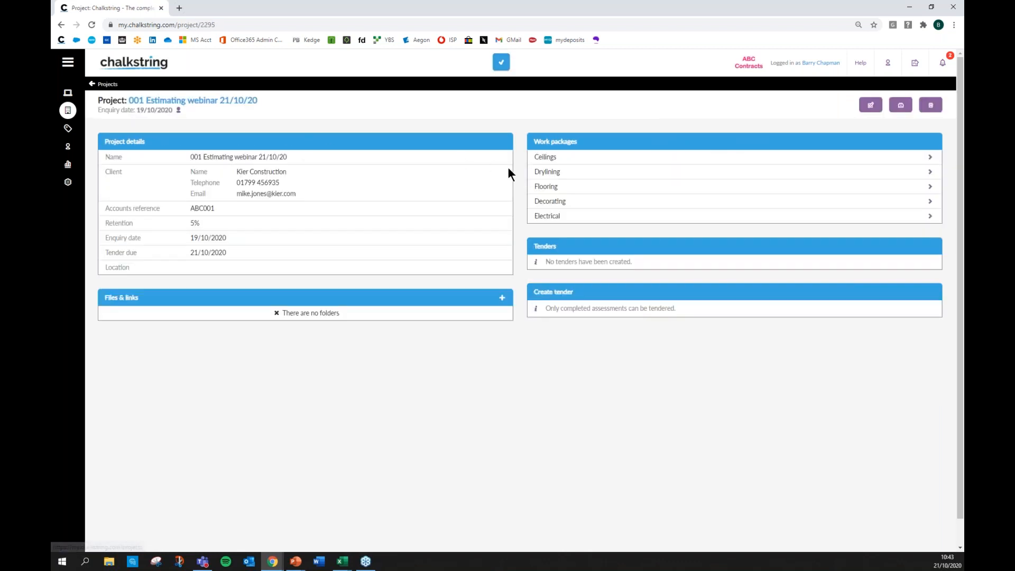
{"action": "left_click", "coordinate": [551, 177]}
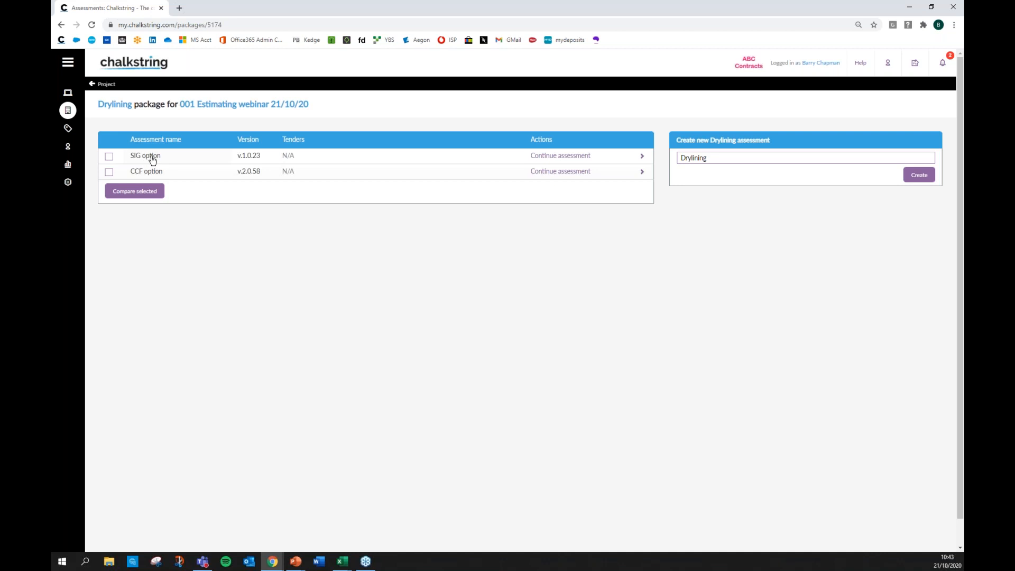
{"action": "left_click", "coordinate": [535, 156]}
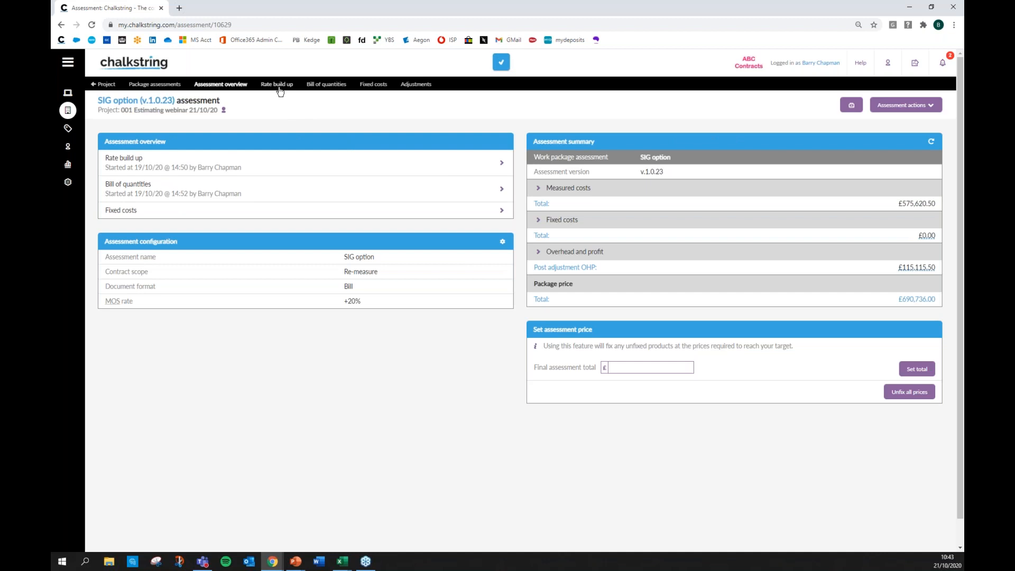
{"action": "left_click", "coordinate": [278, 87]}
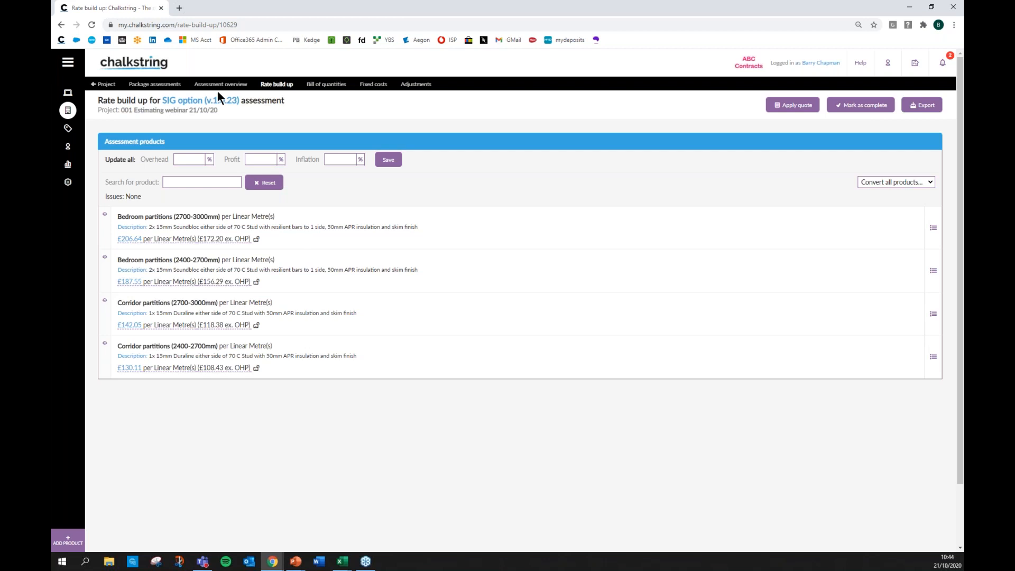
- Compare the SIG option and CCF option drylining assessments, swapping them so SIG option is the baseline
{"action": "left_click", "coordinate": [174, 89]}
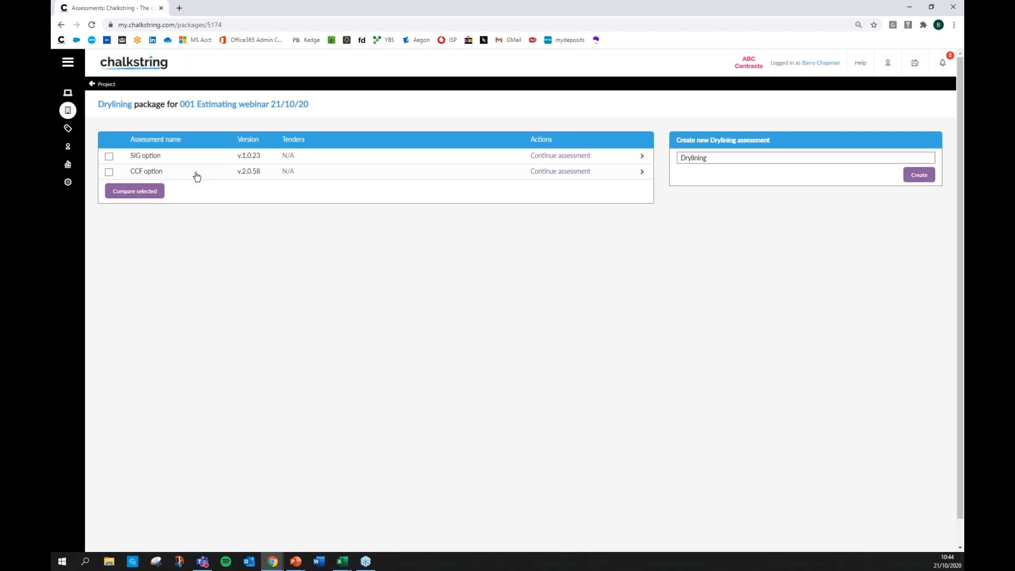
{"action": "left_click", "coordinate": [110, 157]}
{"action": "left_click", "coordinate": [109, 174]}
{"action": "left_click", "coordinate": [138, 191]}
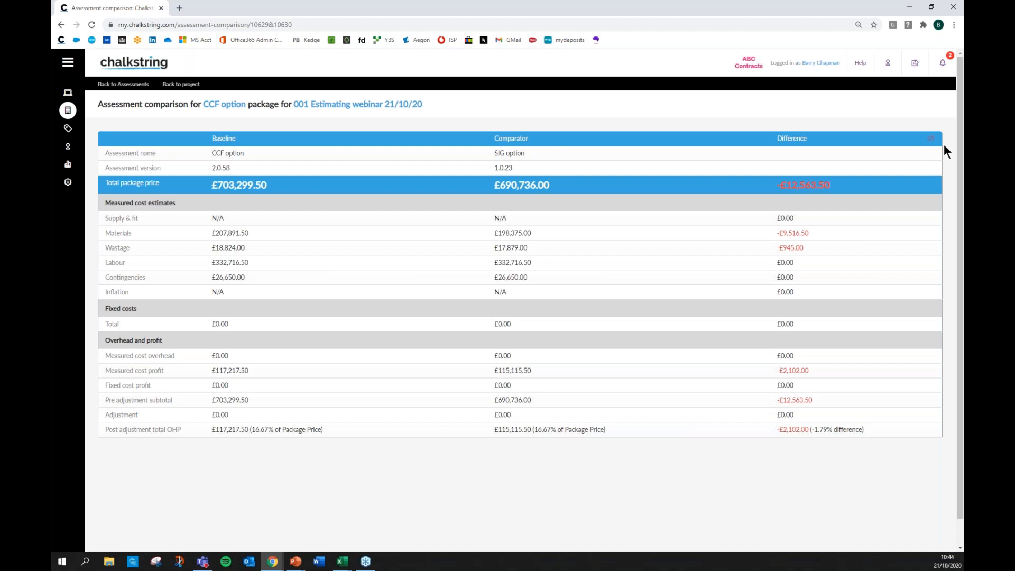
{"action": "left_click", "coordinate": [929, 140]}
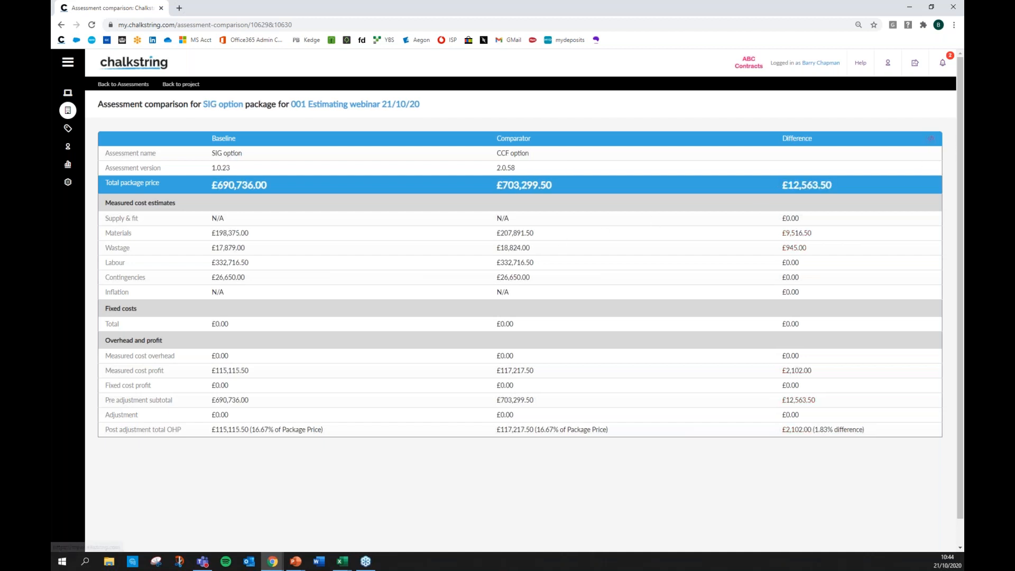
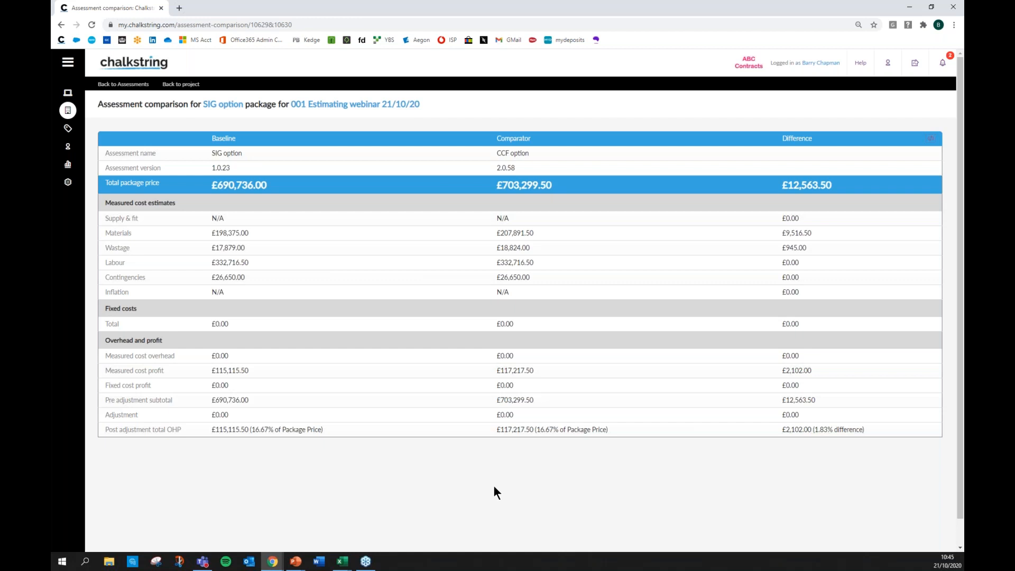
- Open the editable Drylining v.1.1.253 assessment in the 9087 Radisson Hotel, Southampton project
{"action": "left_click", "coordinate": [67, 110]}
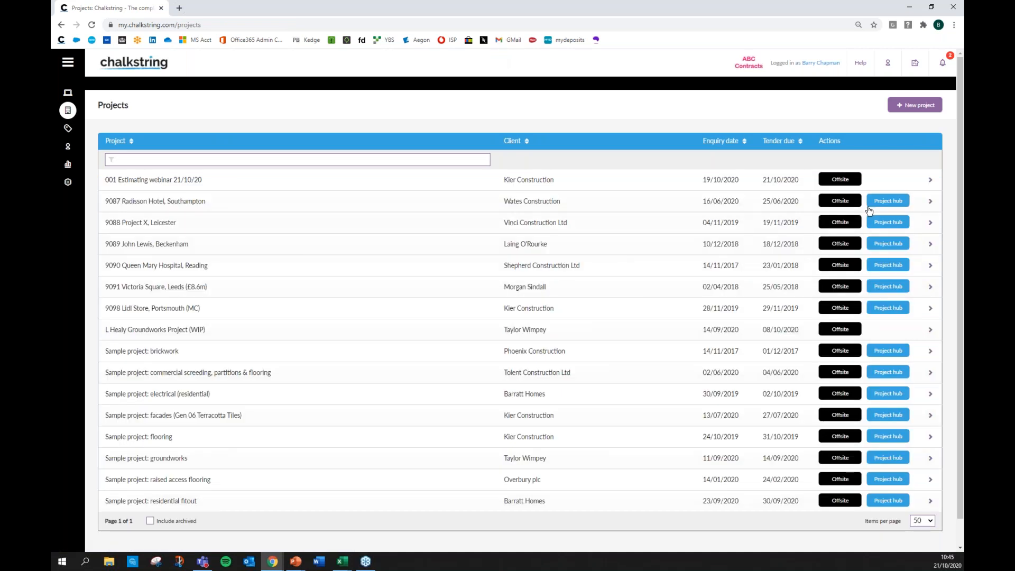
{"action": "left_click", "coordinate": [837, 203]}
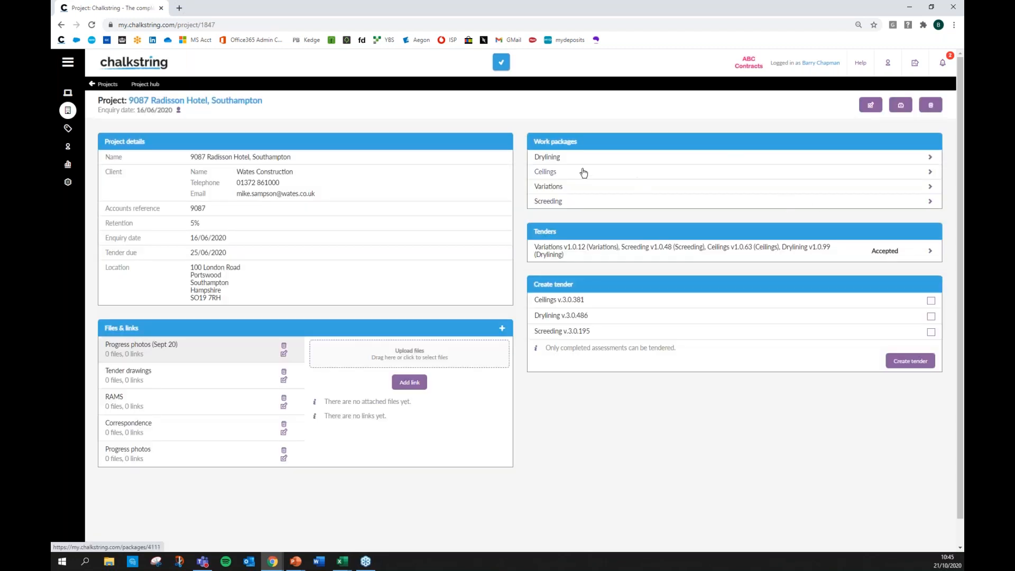
{"action": "left_click", "coordinate": [554, 161]}
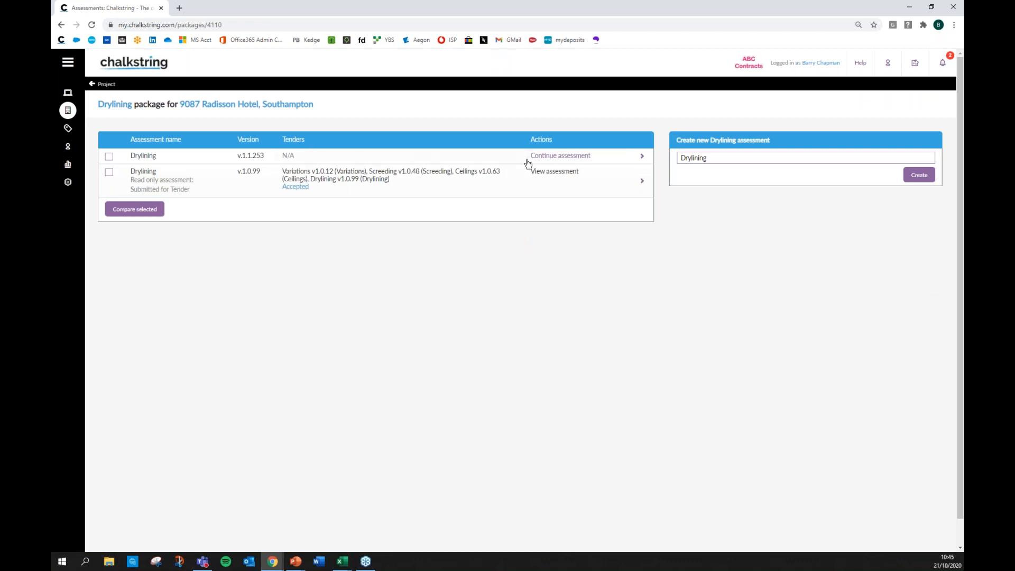
{"action": "left_click", "coordinate": [551, 156]}
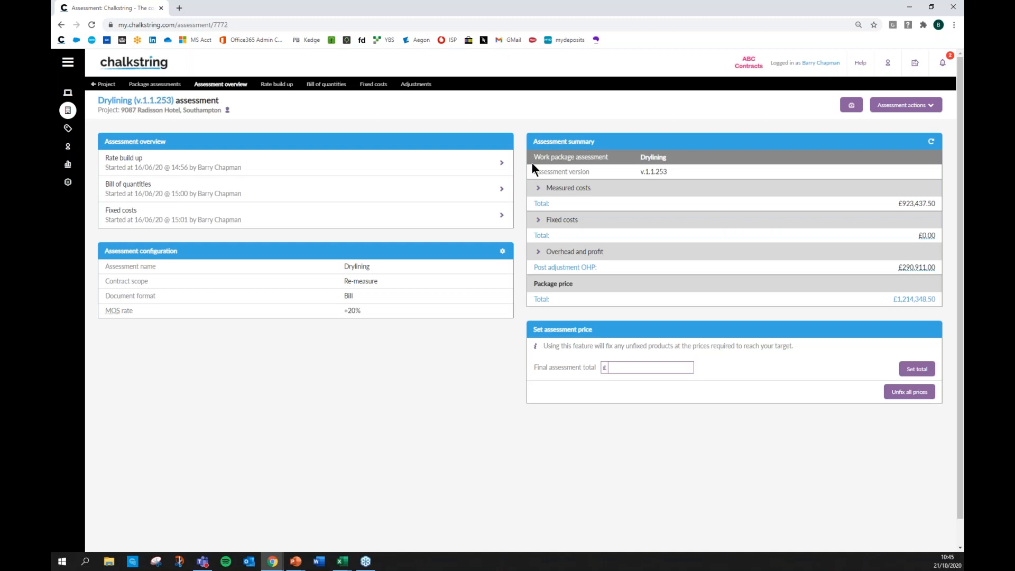
- Export the draft tender bill for the Drylining assessment and open the downloaded workbook in Excel
{"action": "left_click", "coordinate": [889, 108]}
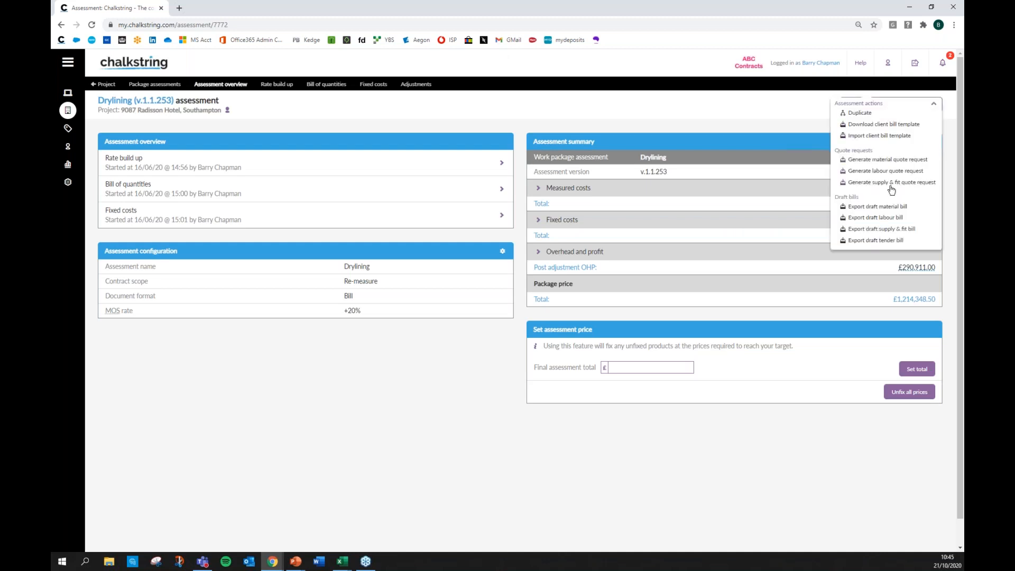
{"action": "left_click", "coordinate": [893, 241]}
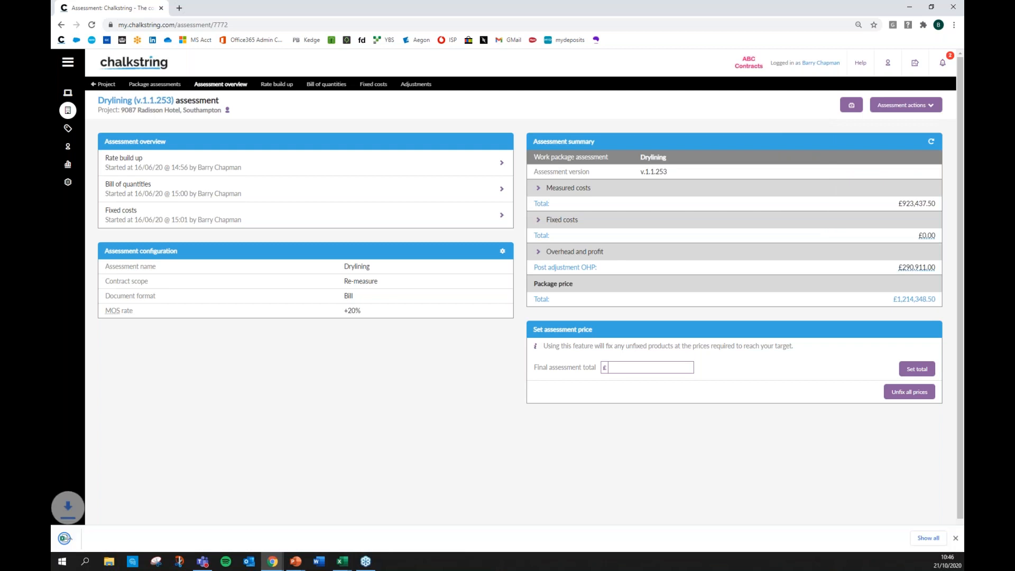
{"action": "left_click", "coordinate": [103, 544]}
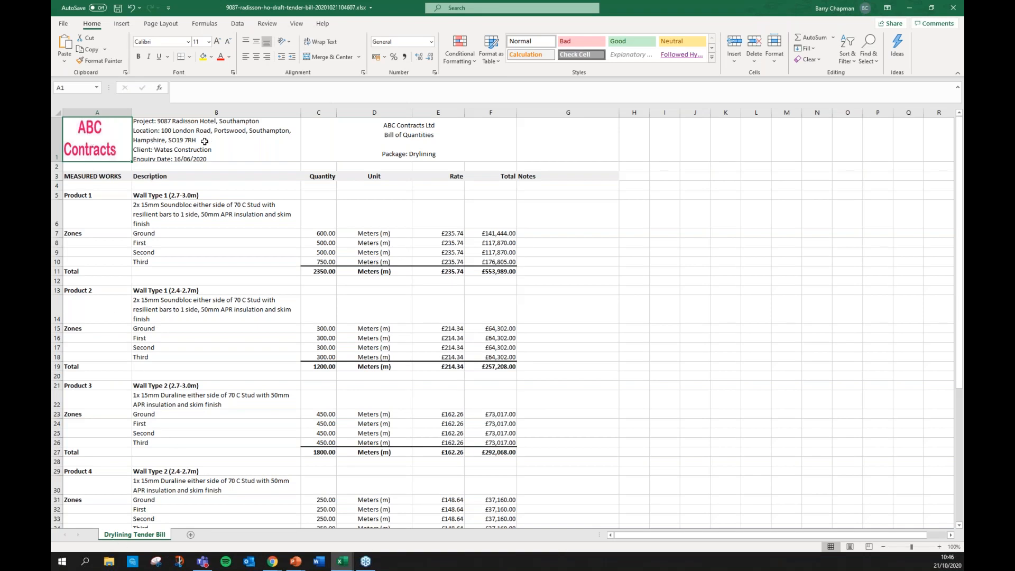
- Review the tender bill's product descriptions, zones, quantities, units, rates and totals, plus the MCD adjustment and package total
{"action": "left_click", "coordinate": [140, 196]}
{"action": "left_click_drag", "start_coordinate": [143, 201], "coordinate": [143, 210]}
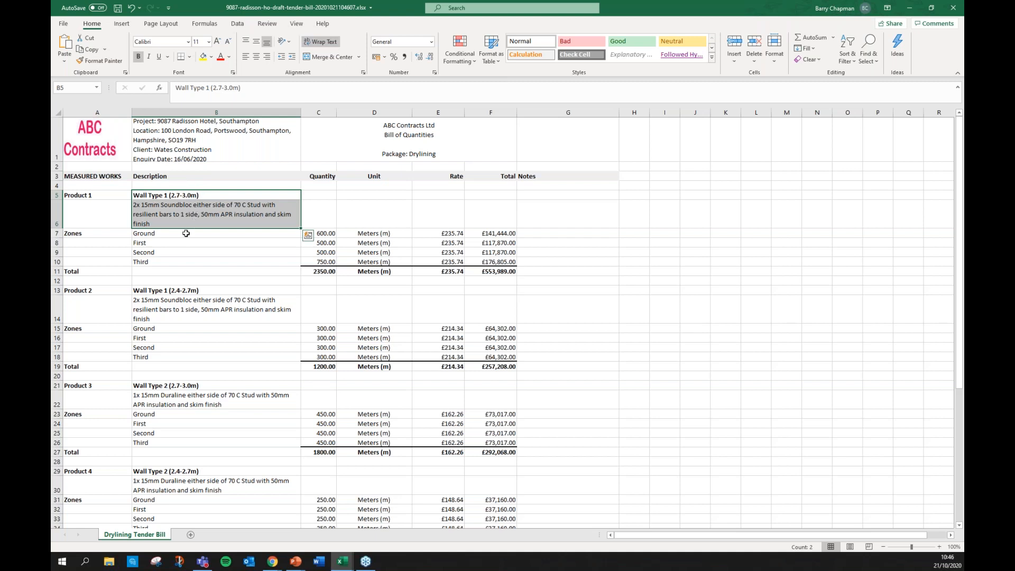
{"action": "left_click_drag", "start_coordinate": [186, 233], "coordinate": [178, 264]}
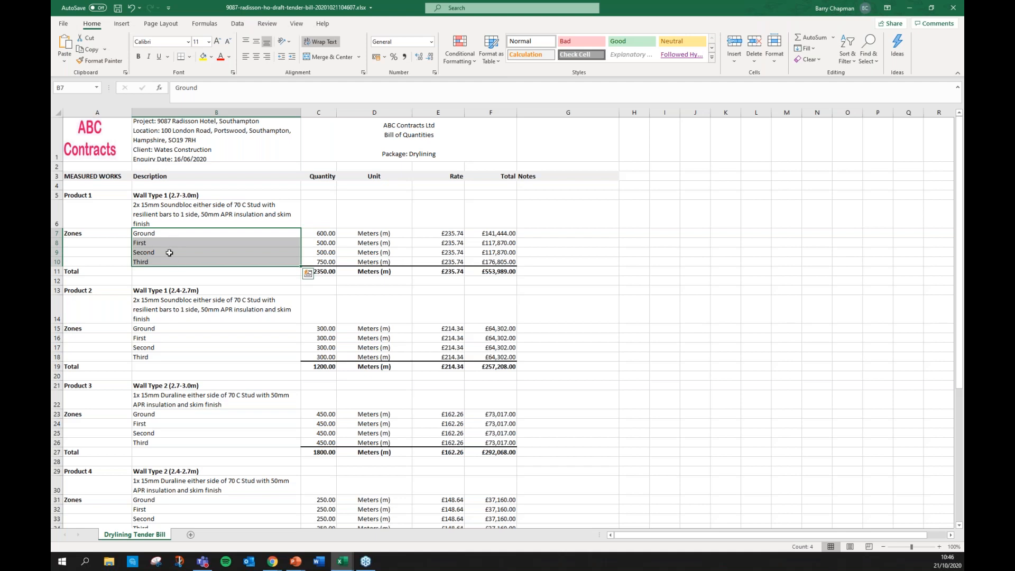
{"action": "left_click_drag", "start_coordinate": [314, 233], "coordinate": [316, 262]}
{"action": "left_click_drag", "start_coordinate": [380, 234], "coordinate": [381, 262]}
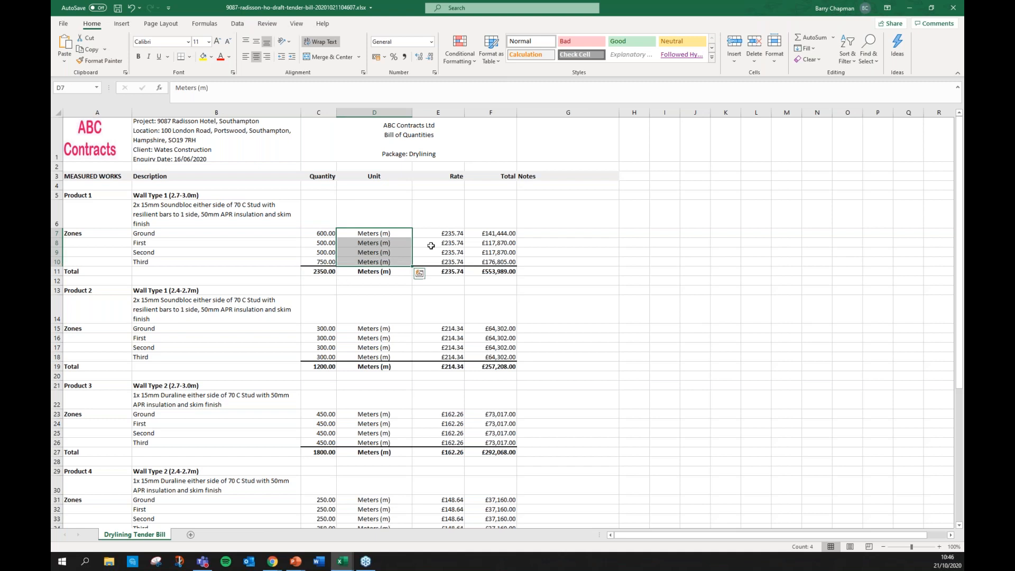
{"action": "left_click_drag", "start_coordinate": [457, 233], "coordinate": [453, 265]}
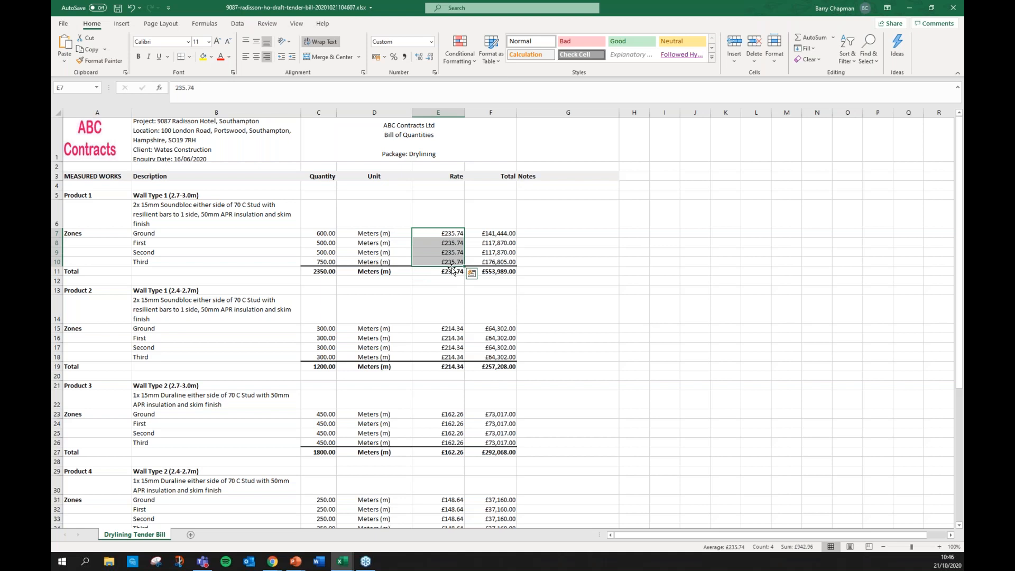
{"action": "left_click_drag", "start_coordinate": [489, 233], "coordinate": [494, 273]}
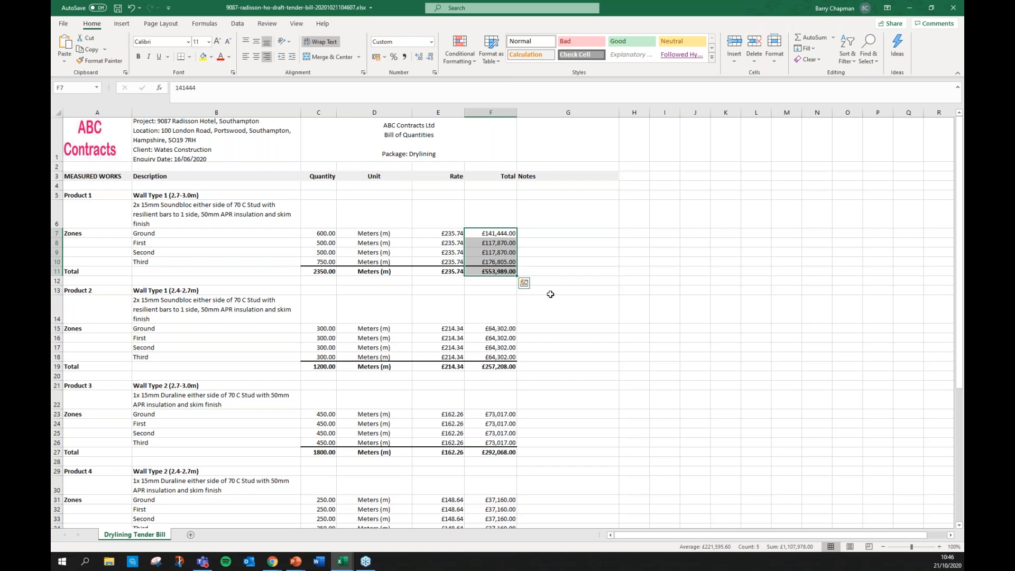
{"action": "scroll", "coordinate": [550, 293], "scroll_direction": "down", "scroll_amount": 6}
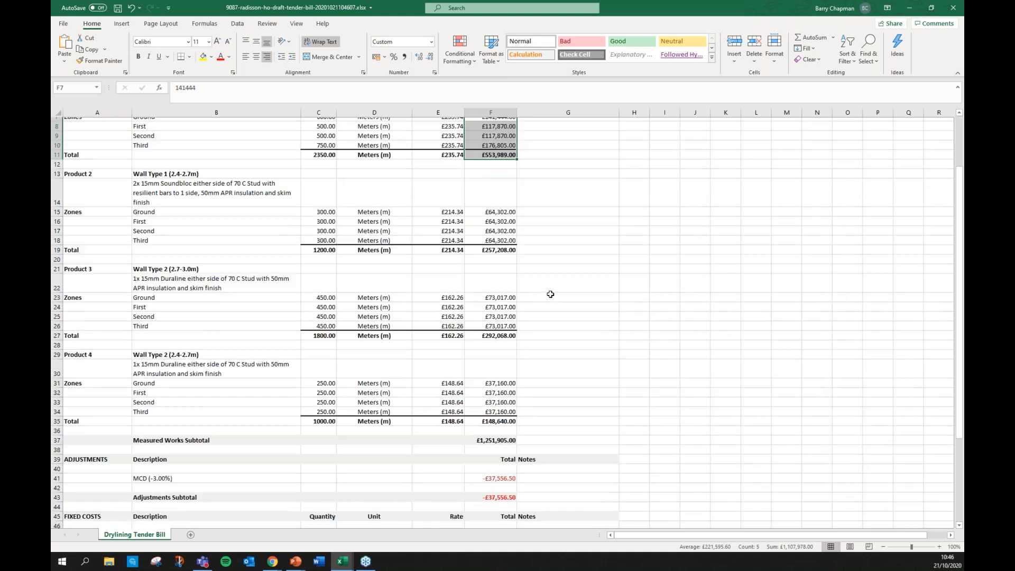
{"action": "left_click_drag", "start_coordinate": [259, 349], "coordinate": [502, 351]}
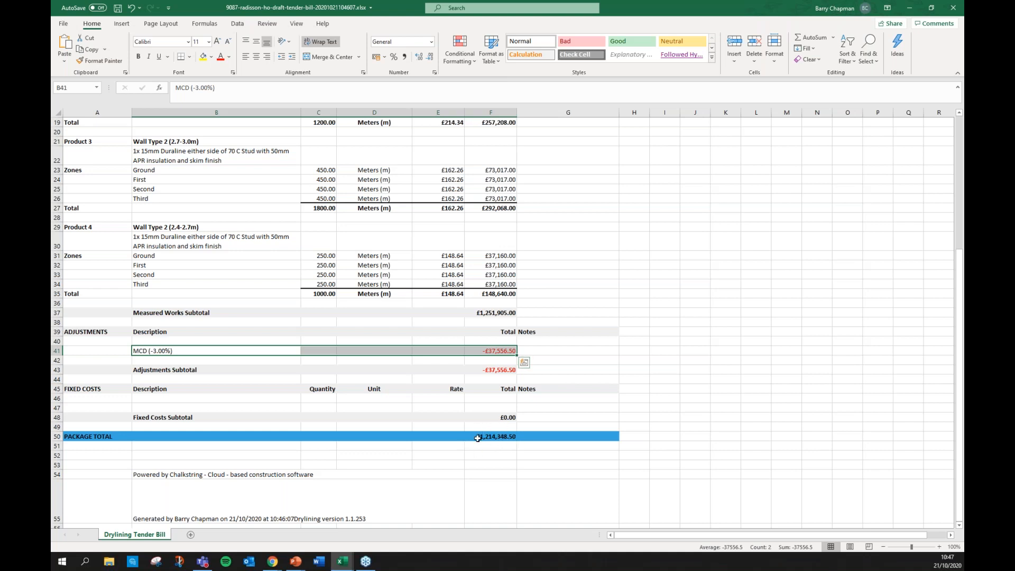
{"action": "scroll", "coordinate": [376, 471], "scroll_direction": "up", "scroll_amount": 6}
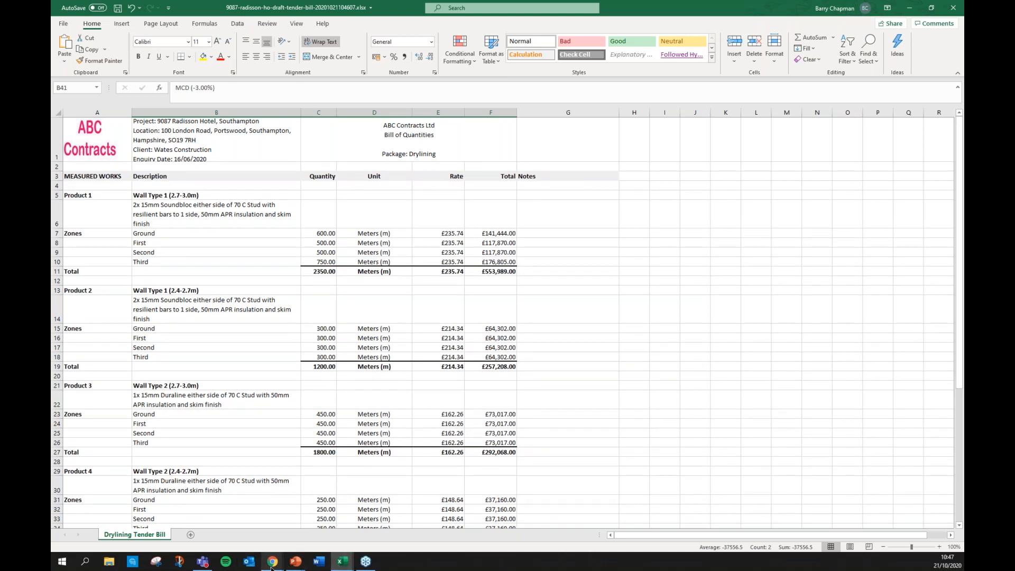
- Return to the Drylining assessment in Chalkstring, export its draft material bill and open the downloaded workbook in Excel
{"action": "mouse_move", "coordinate": [273, 560]}
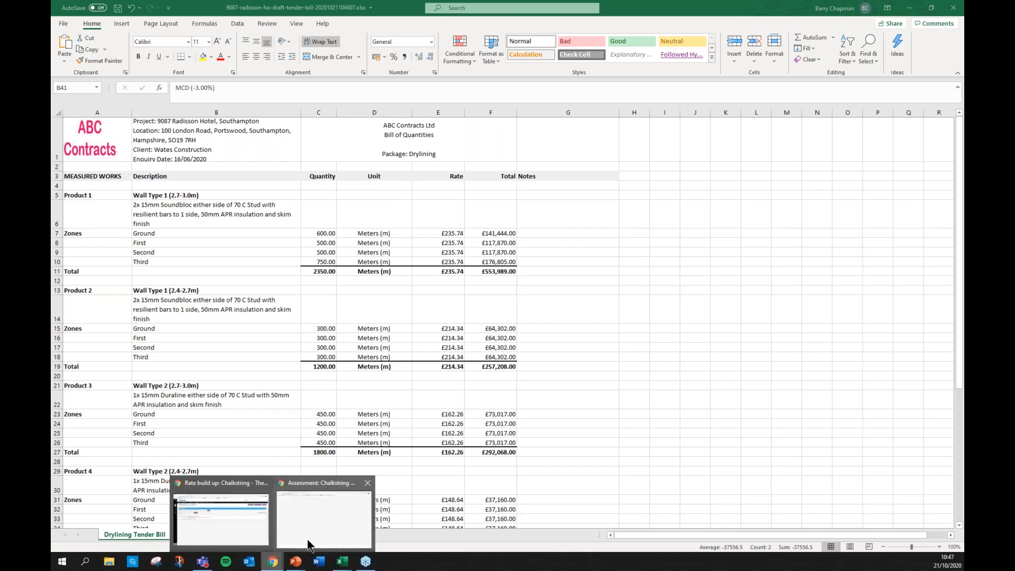
{"action": "left_click", "coordinate": [310, 544]}
{"action": "left_click", "coordinate": [878, 106]}
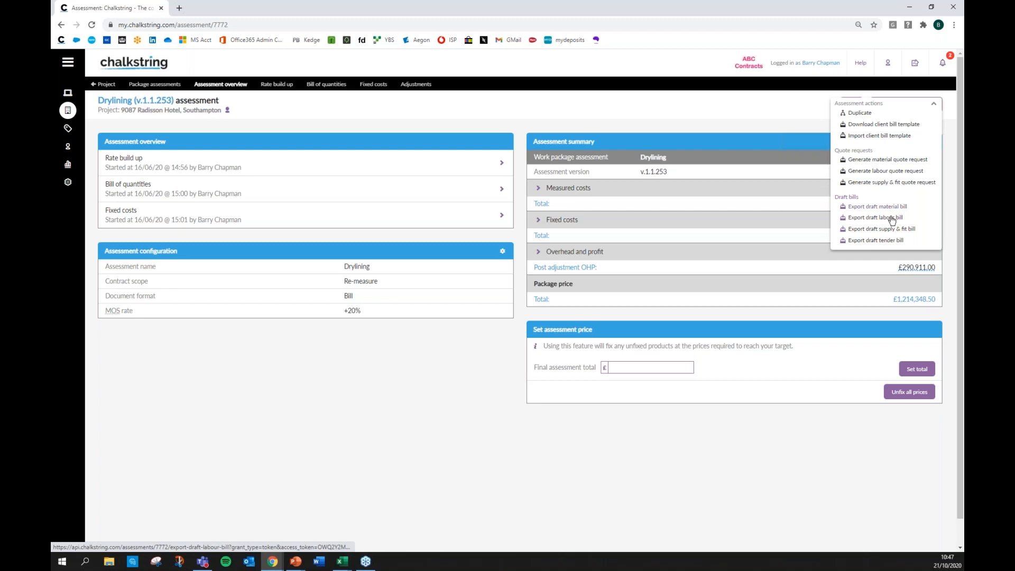
{"action": "left_click", "coordinate": [889, 209]}
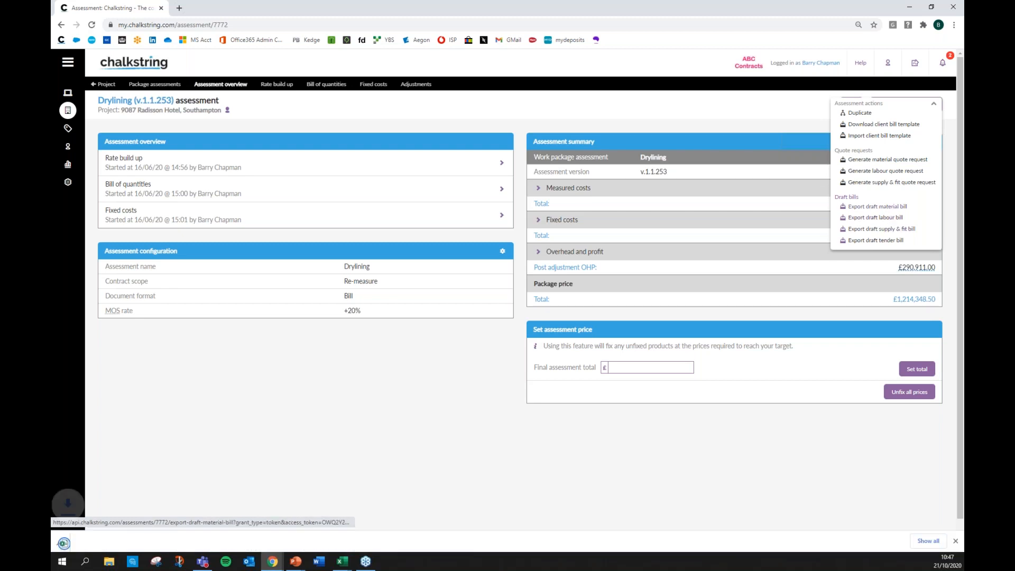
{"action": "left_click", "coordinate": [106, 537]}
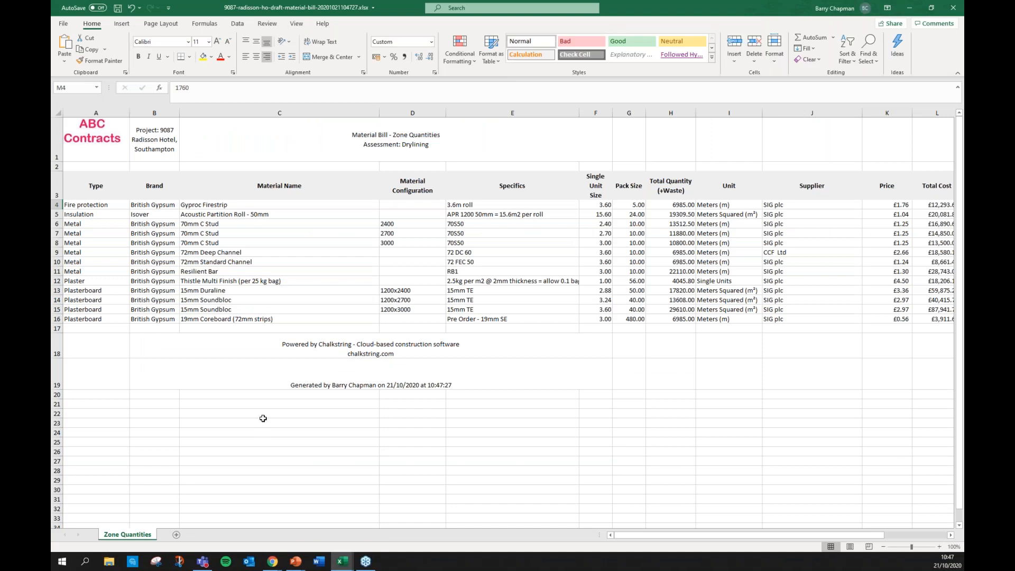
- Review the material names, brands, specifics and suppliers in the material bill, including the 72mm Deep Channel's supplier
{"action": "left_click_drag", "start_coordinate": [232, 207], "coordinate": [234, 320]}
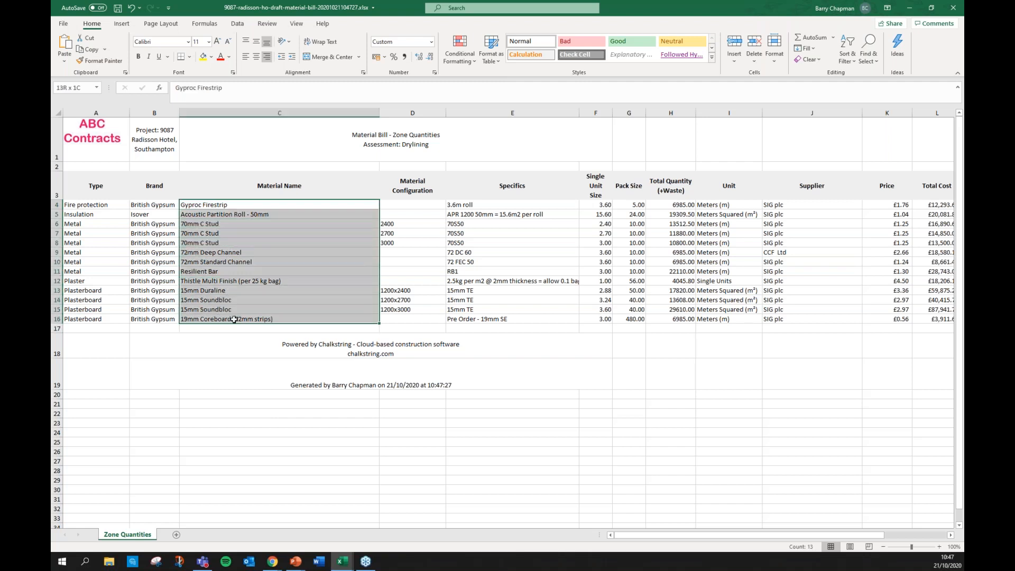
{"action": "left_click_drag", "start_coordinate": [158, 205], "coordinate": [461, 321]}
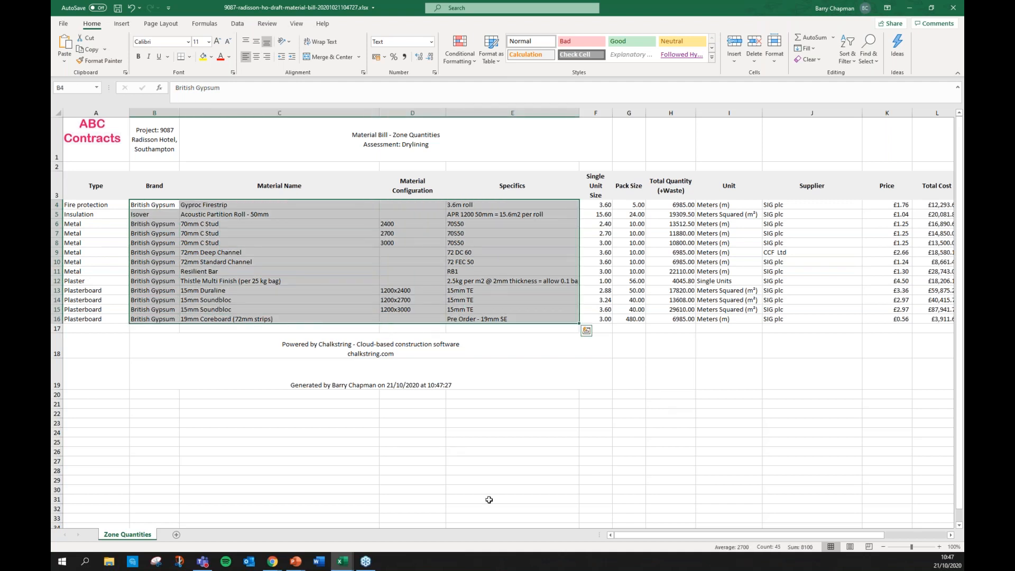
{"action": "left_click_drag", "start_coordinate": [624, 534], "coordinate": [671, 533]}
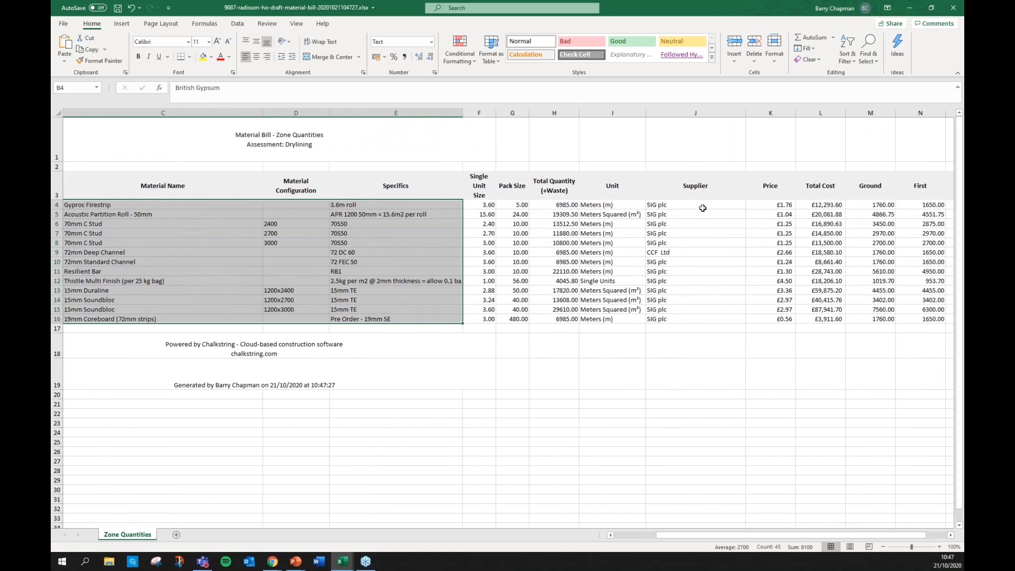
{"action": "left_click_drag", "start_coordinate": [697, 182], "coordinate": [693, 318]}
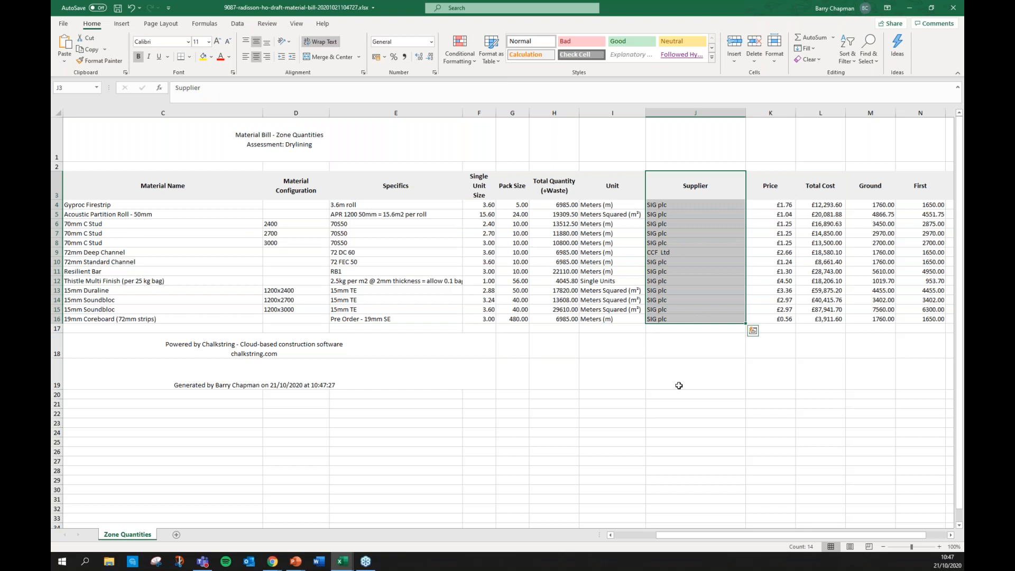
{"action": "left_click", "coordinate": [659, 252]}
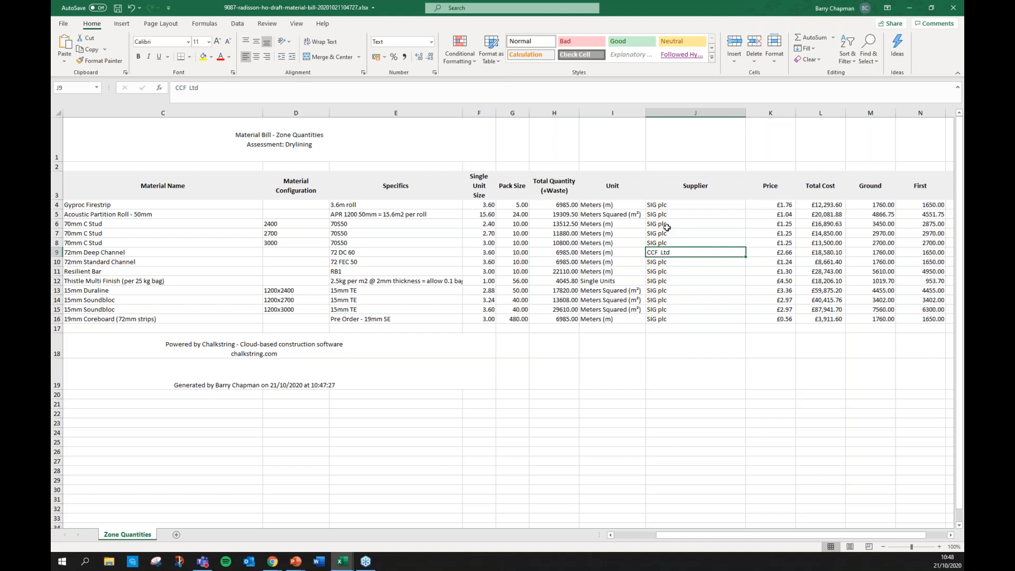
- Review the material bill's suppliers, prices and total costs, plus the quantities for the Ground, First, Second and Third zones
{"action": "left_click_drag", "start_coordinate": [667, 205], "coordinate": [668, 288]}
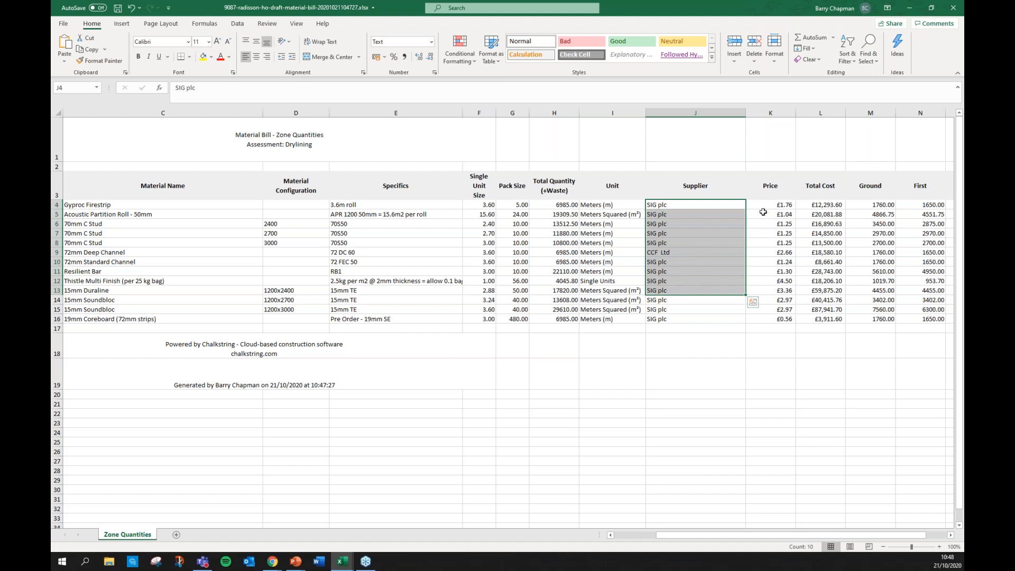
{"action": "left_click_drag", "start_coordinate": [769, 206], "coordinate": [770, 318]}
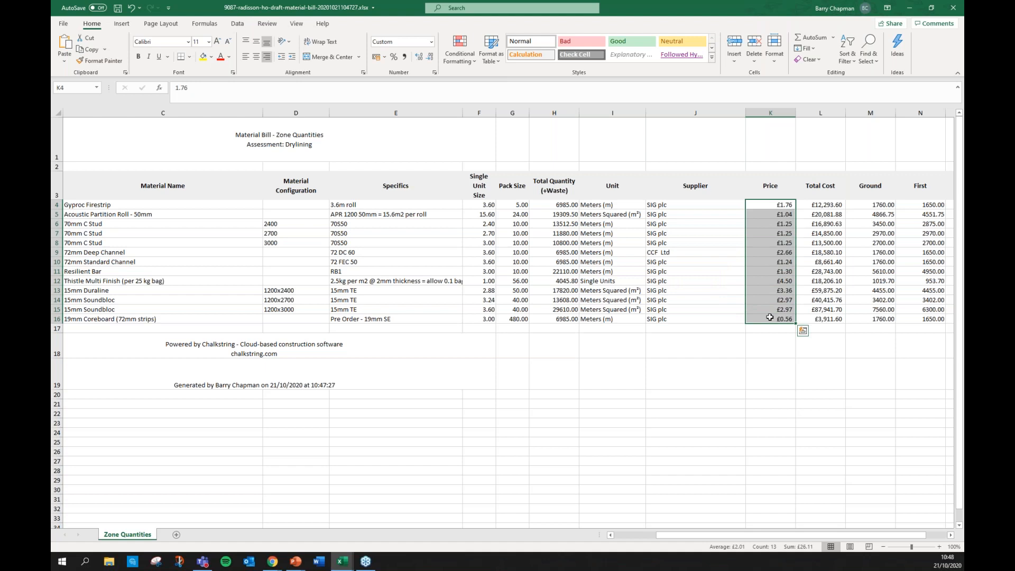
{"action": "left_click_drag", "start_coordinate": [763, 535], "coordinate": [793, 536]}
{"action": "left_click_drag", "start_coordinate": [615, 186], "coordinate": [622, 319]}
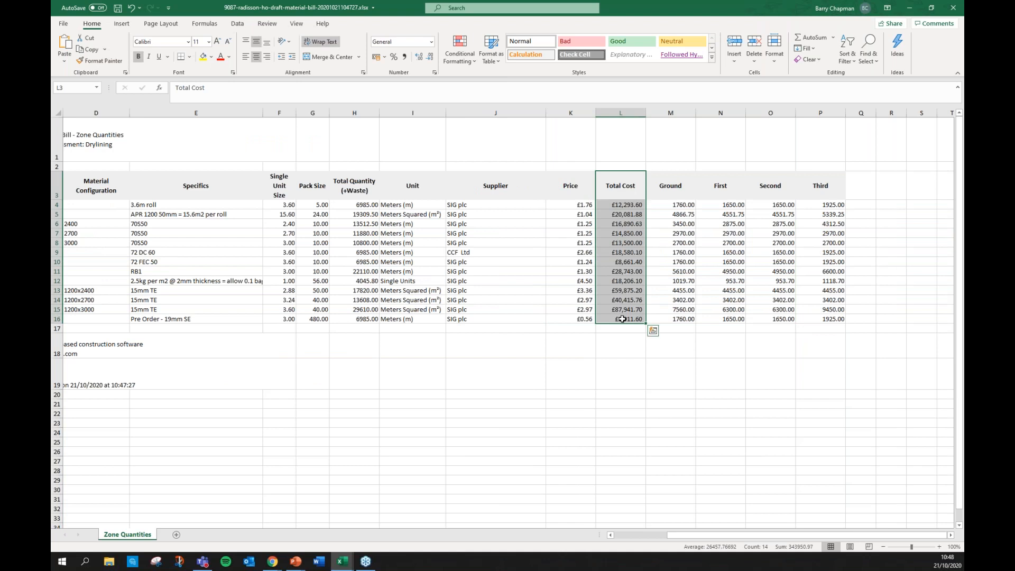
{"action": "left_click", "coordinate": [684, 365]}
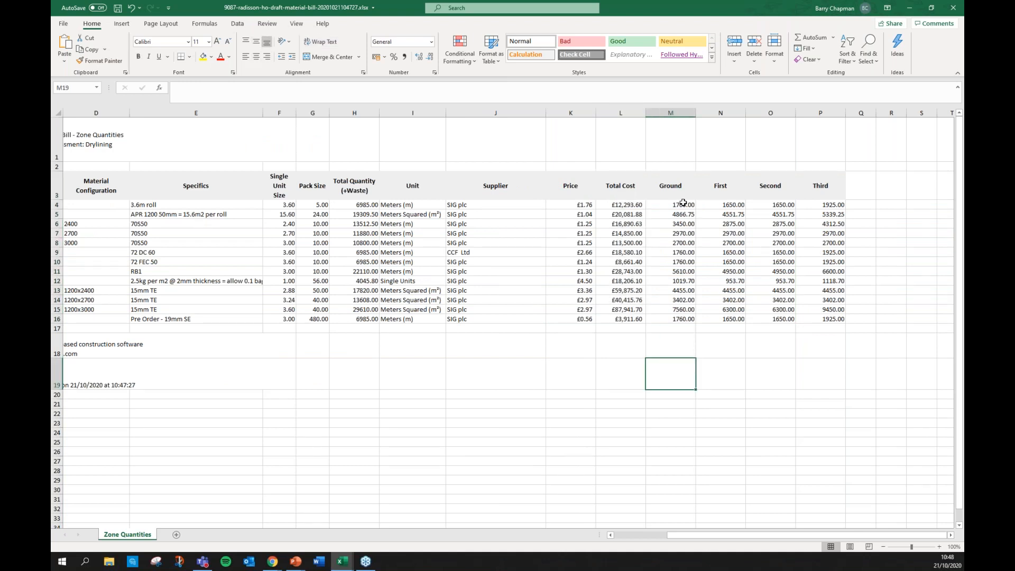
{"action": "left_click_drag", "start_coordinate": [682, 196], "coordinate": [832, 317]}
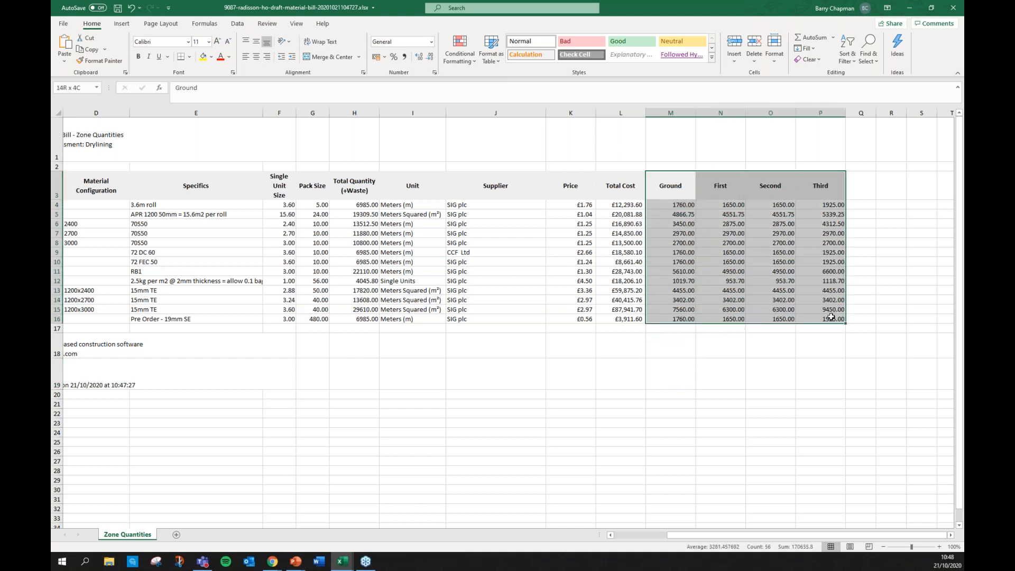
{"action": "left_click", "coordinate": [791, 415]}
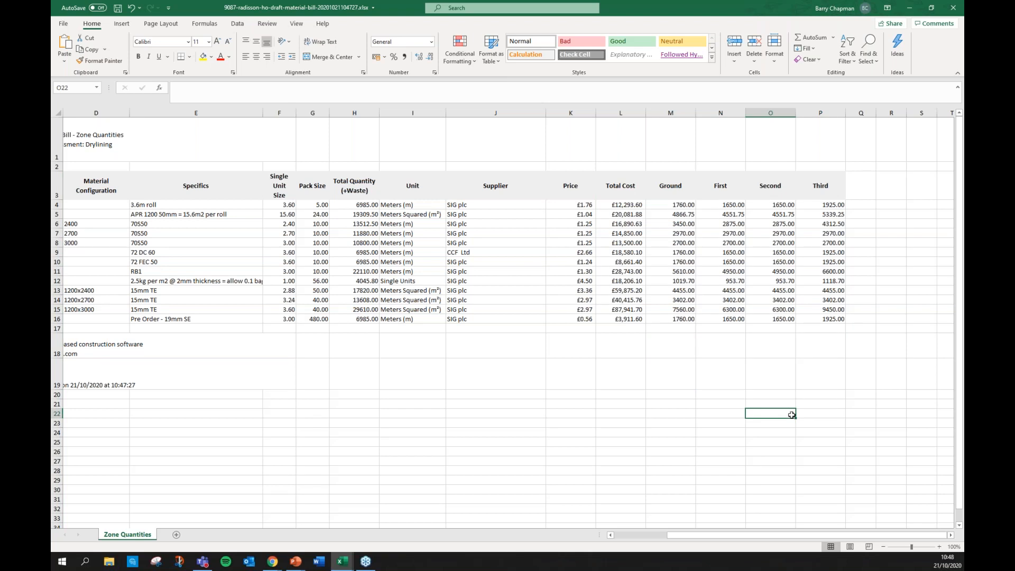
- Enter the date Oct-20 above the Ground zone column and Jan-21 above the First zone column
{"action": "left_click", "coordinate": [679, 166]}
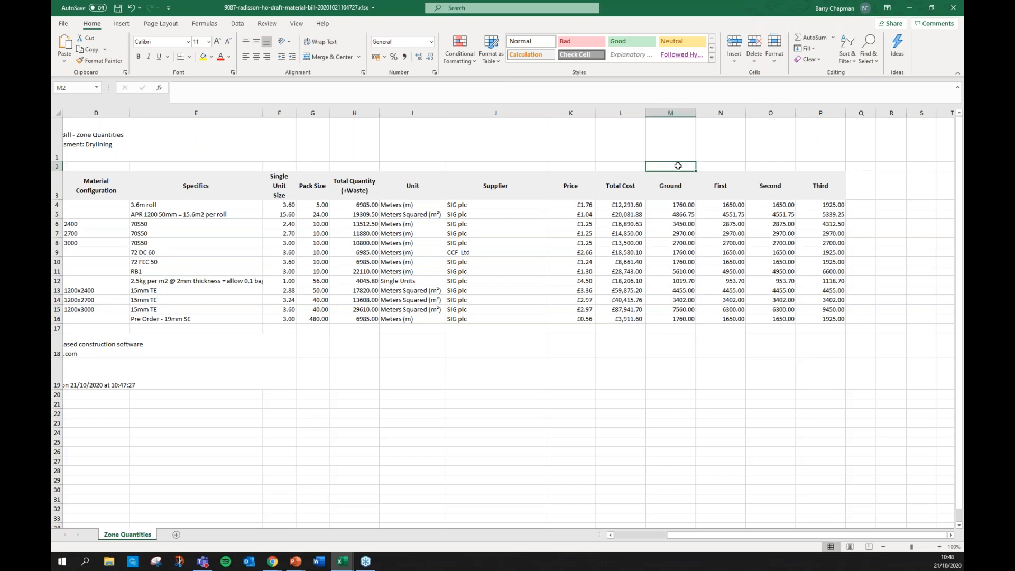
{"action": "type", "text": "Oct-20"}
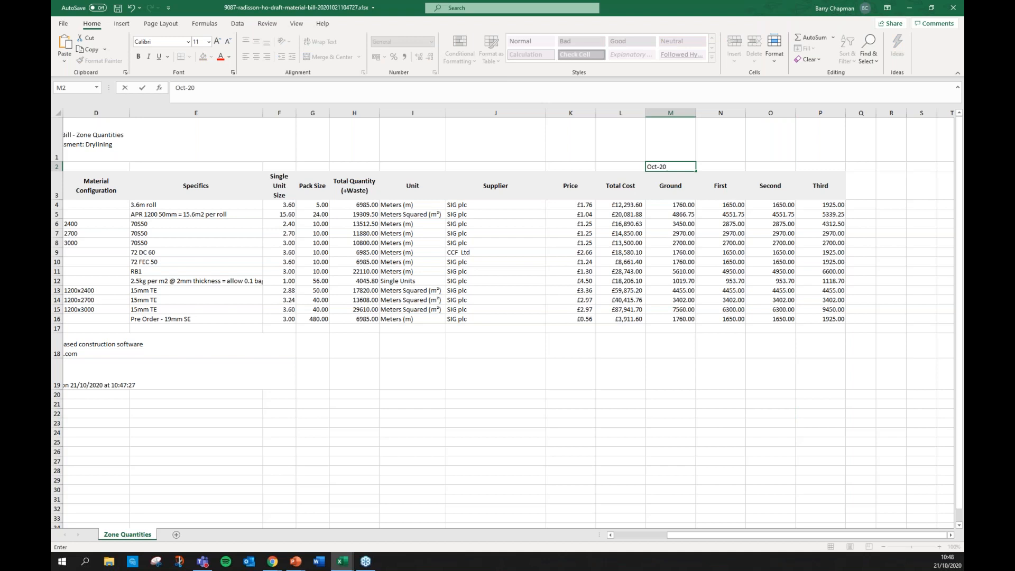
{"action": "key", "text": "Tab"}
{"action": "type", "text": "Jan-23"}
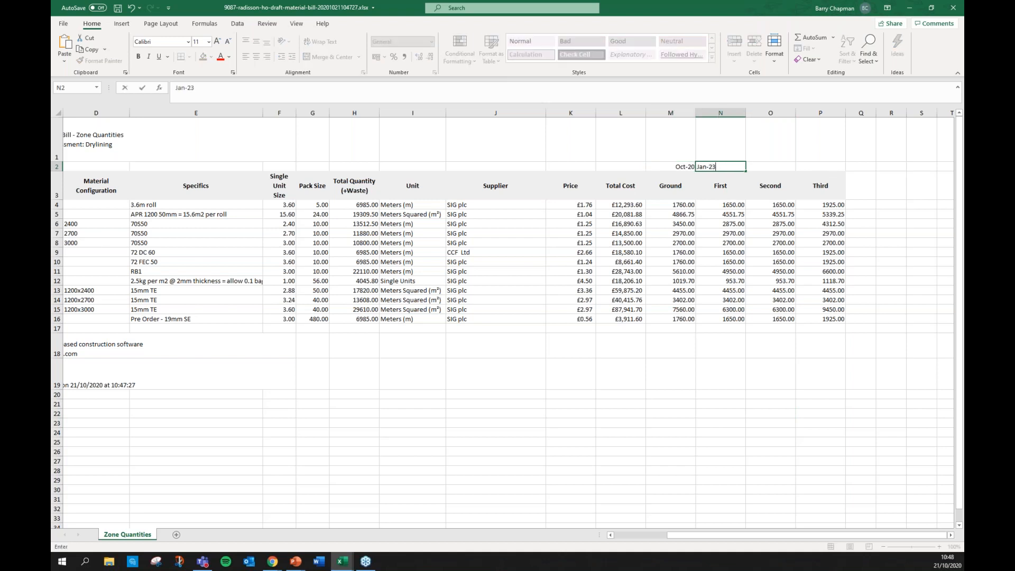
{"action": "key", "text": "BackSpace"}
{"action": "type", "text": "1"}
{"action": "key", "text": "Tab"}
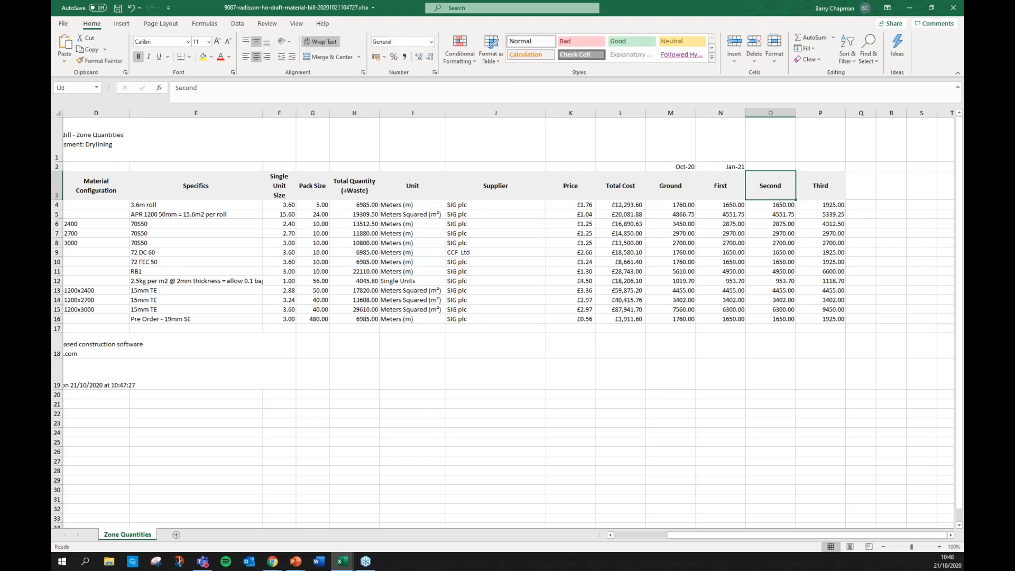
- Review the two zone dates together with the material names from Gyproc Firestrip to 19mm Coreboard
{"action": "left_click_drag", "start_coordinate": [680, 167], "coordinate": [708, 167]}
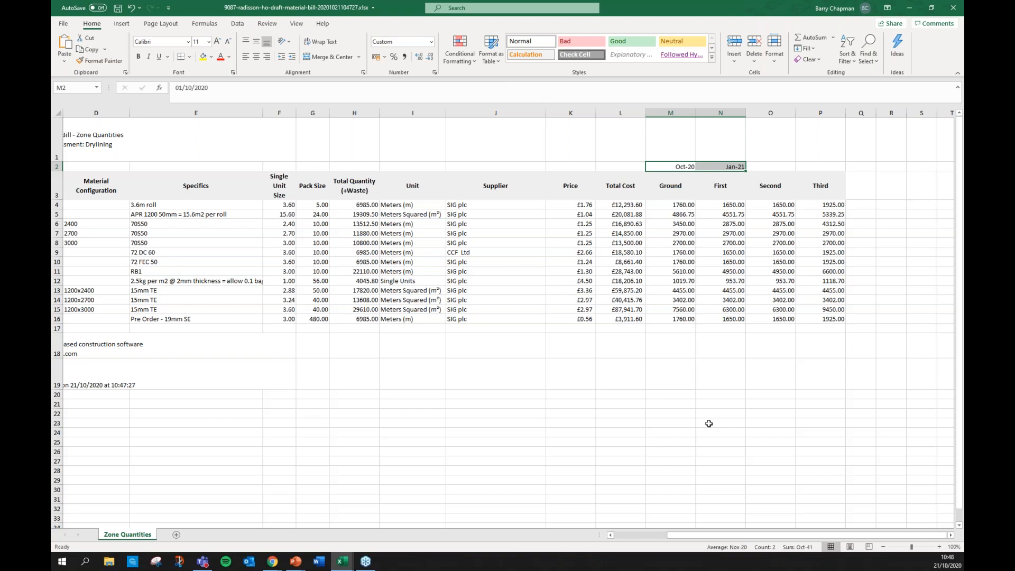
{"action": "left_click_drag", "start_coordinate": [728, 533], "coordinate": [662, 539]}
{"action": "left_click_drag", "start_coordinate": [232, 205], "coordinate": [223, 319]}
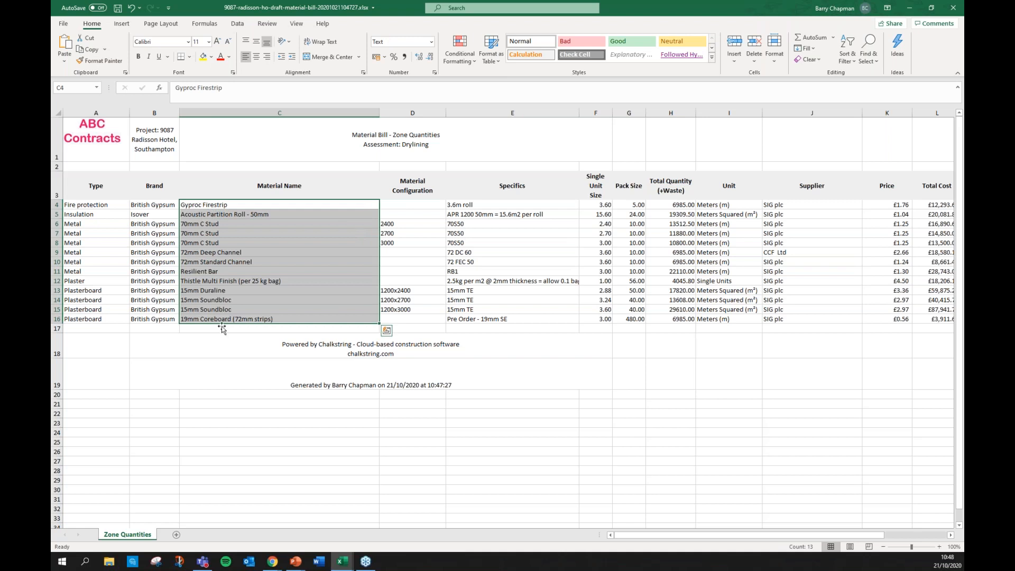
- Close the exported bill workbooks and switch to the Chalkstring slideshow in PowerPoint
{"action": "left_click", "coordinate": [954, 8]}
{"action": "left_click", "coordinate": [507, 293]}
{"action": "left_click", "coordinate": [953, 8]}
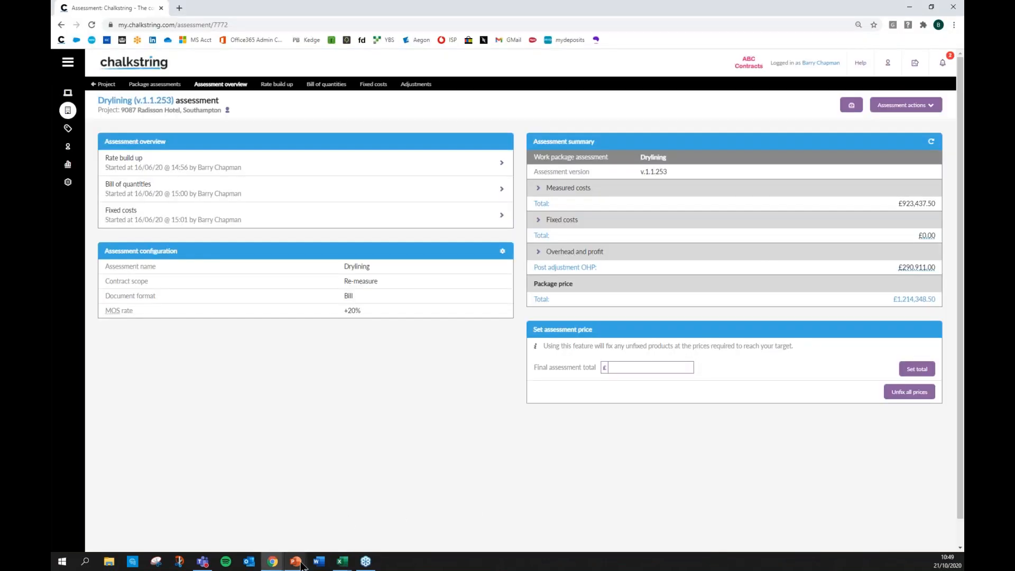
{"action": "mouse_move", "coordinate": [301, 561]}
{"action": "left_click", "coordinate": [311, 518]}
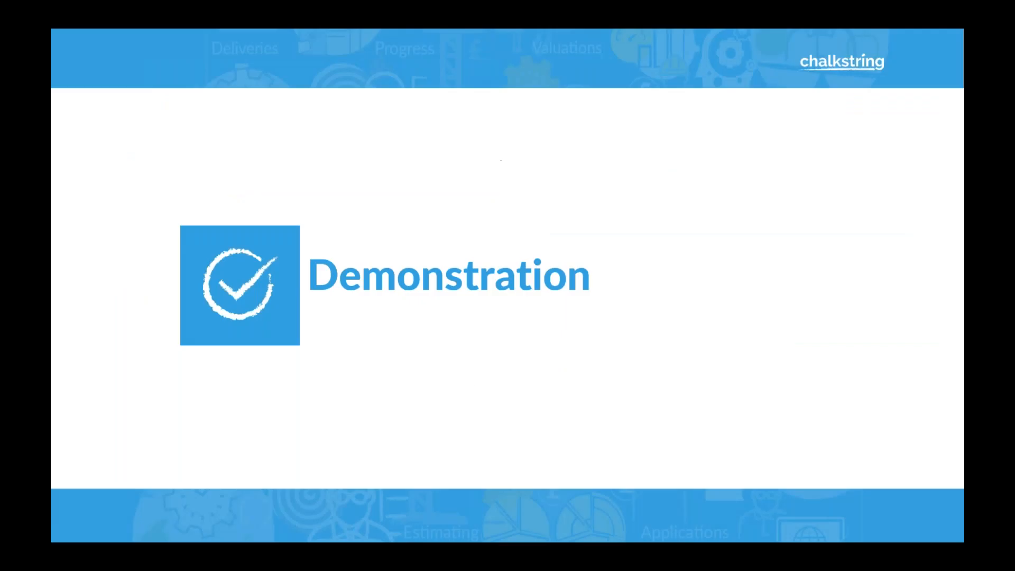